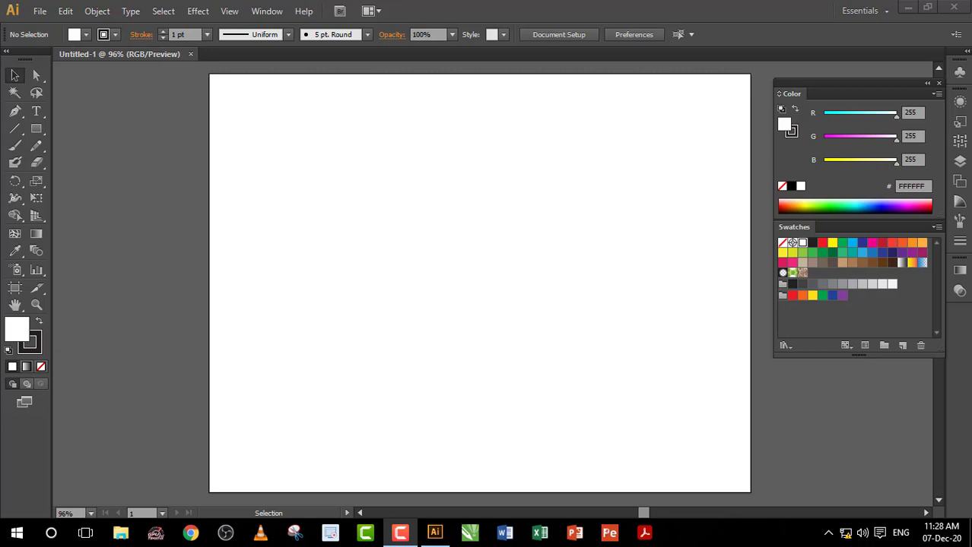
Choose the Rectangle Tool from the shape tools flyout
{"action": "left_click", "coordinate": [36, 129]}
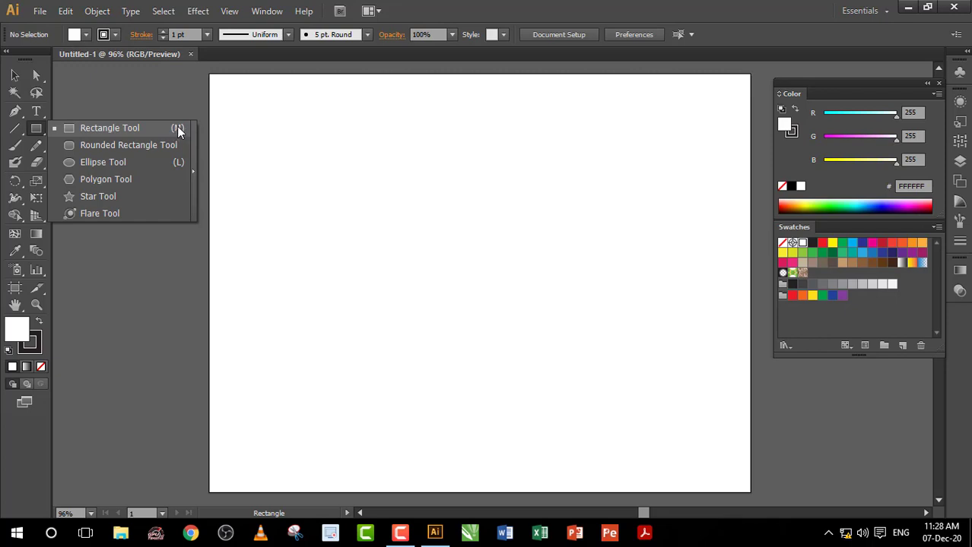
{"action": "left_click", "coordinate": [177, 131]}
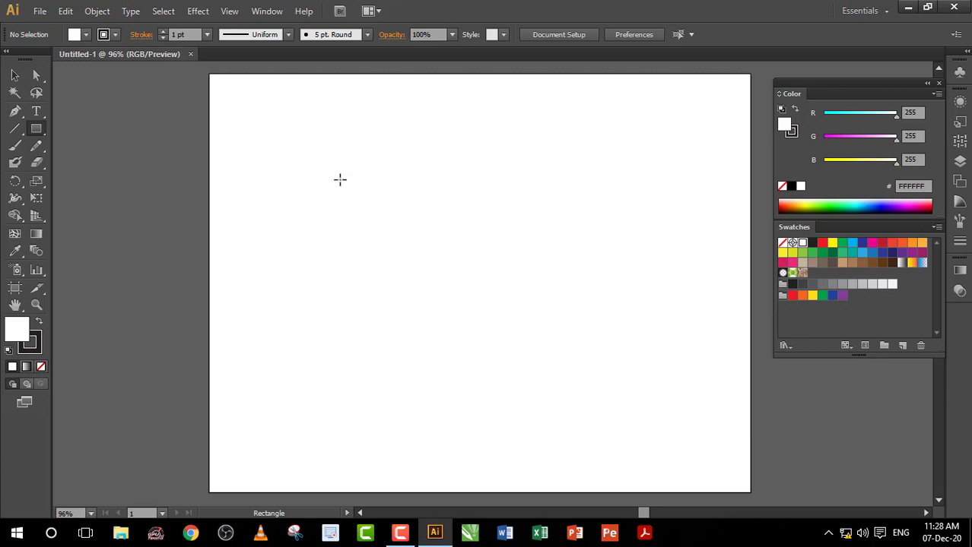
Draw four unfilled rectangles, ending with a roughly 191.67 pt square in the top-left corner
{"action": "mouse_move", "coordinate": [340, 180]}
{"action": "left_mouse_down"}
{"action": "mouse_move", "coordinate": [459, 316]}
{"action": "mouse_move", "coordinate": [529, 336]}
{"action": "left_mouse_up"}
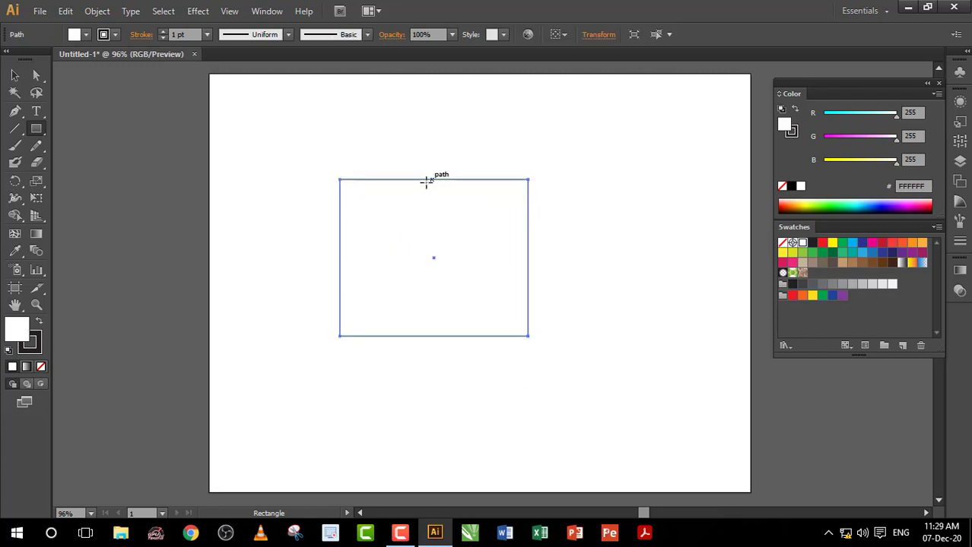
{"action": "key", "text": "ctrl+shift+a"}
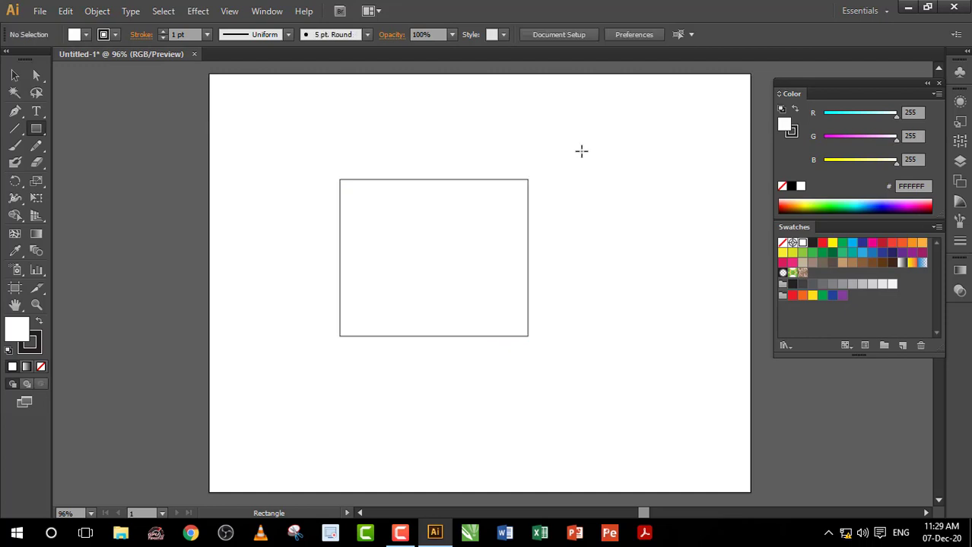
{"action": "mouse_move", "coordinate": [584, 145]}
{"action": "left_mouse_down"}
{"action": "mouse_move", "coordinate": [623, 196]}
{"action": "mouse_move", "coordinate": [715, 277]}
{"action": "left_mouse_up"}
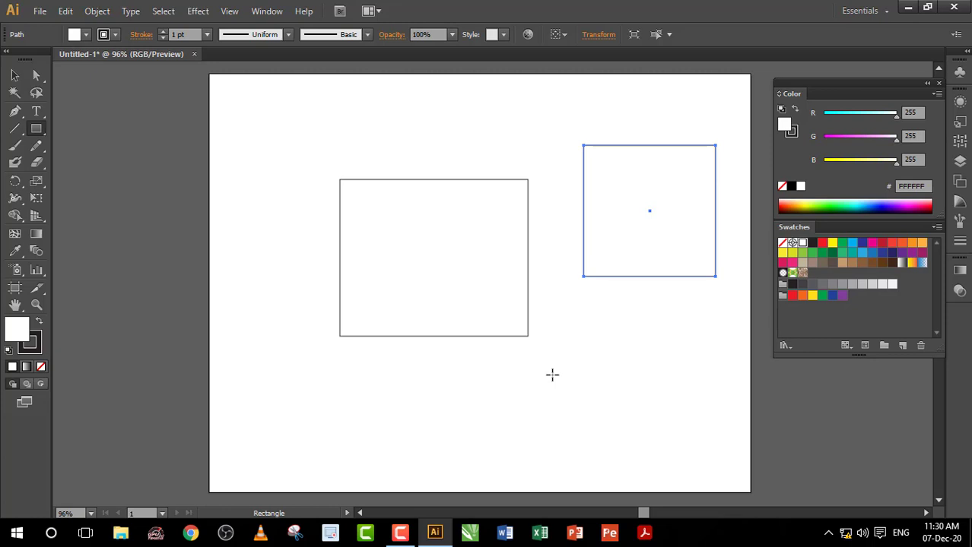
{"action": "left_click_drag", "start_coordinate": [552, 374], "coordinate": [615, 432]}
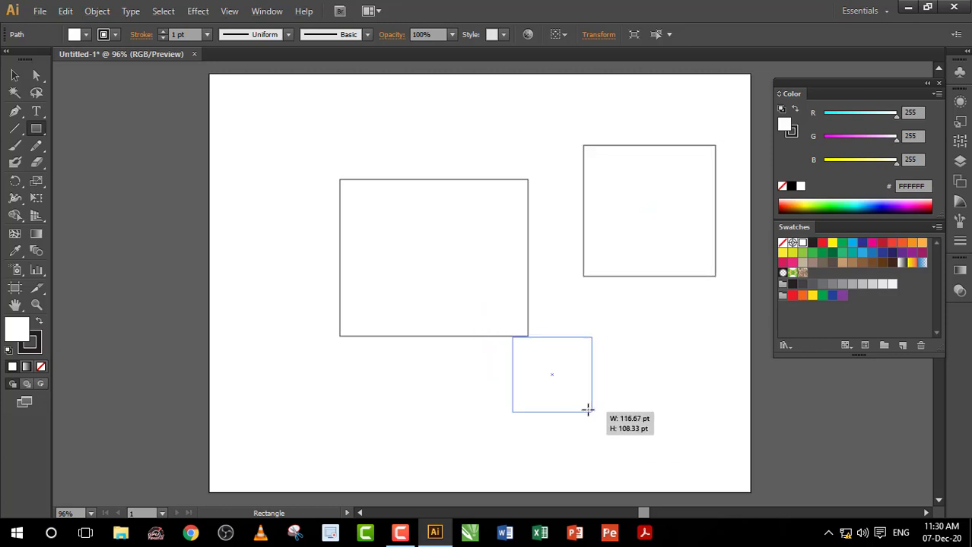
{"action": "left_click_drag", "start_coordinate": [614, 431], "coordinate": [624, 438]}
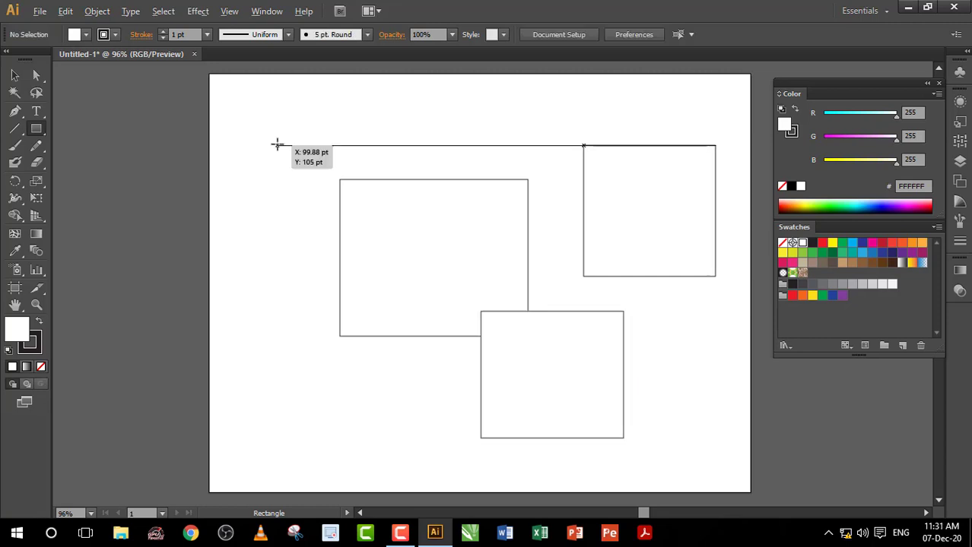
{"action": "left_click_drag", "start_coordinate": [277, 144], "coordinate": [318, 217]}
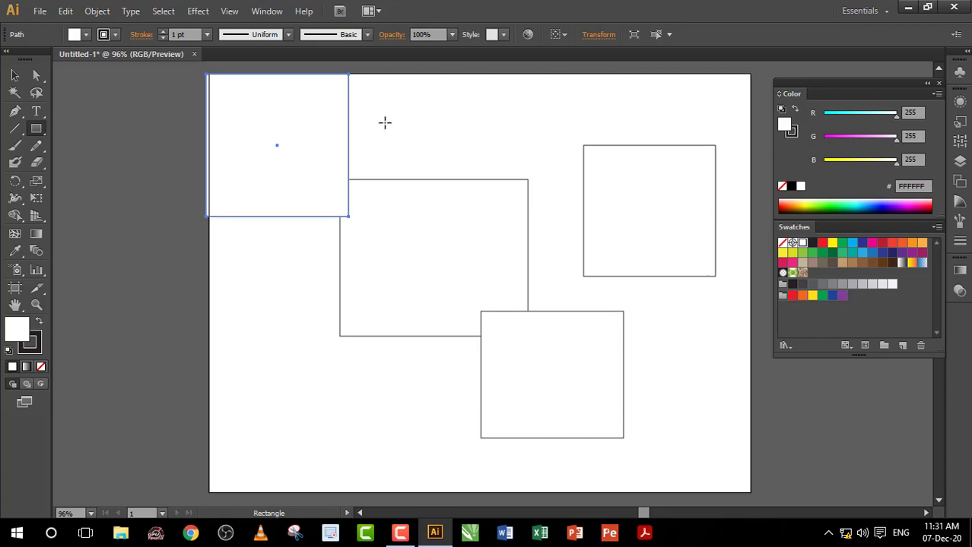
Scale the middle rectangle down into a much smaller square using the Selection Tool
{"action": "left_click", "coordinate": [14, 77]}
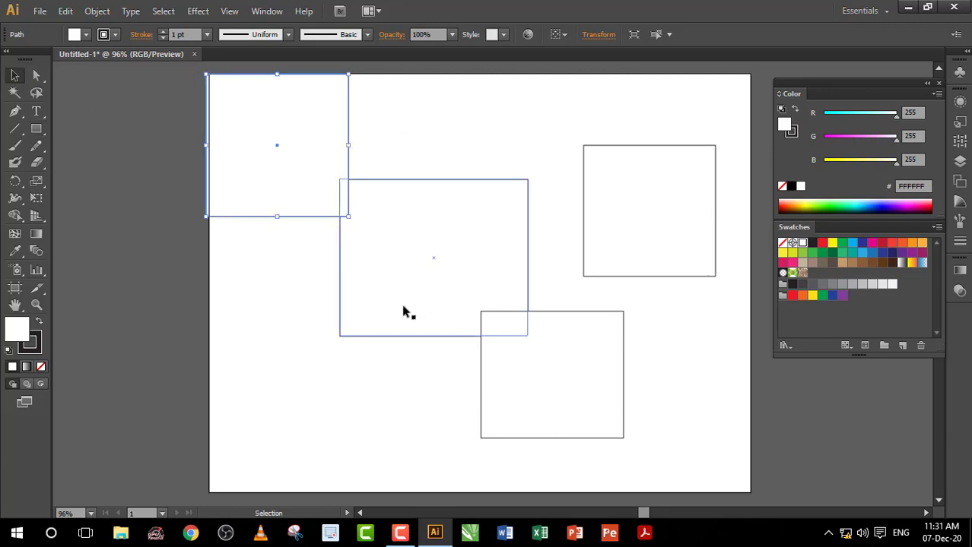
{"action": "left_click", "coordinate": [423, 248]}
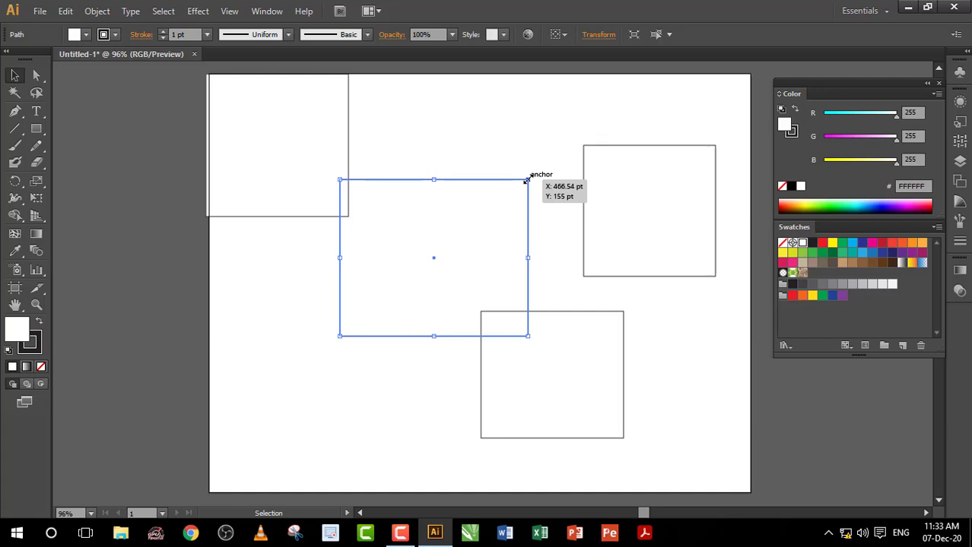
{"action": "mouse_move", "coordinate": [526, 180]}
{"action": "left_mouse_down"}
{"action": "mouse_move", "coordinate": [430, 294]}
{"action": "mouse_move", "coordinate": [526, 171]}
{"action": "mouse_move", "coordinate": [443, 243]}
{"action": "mouse_move", "coordinate": [550, 143]}
{"action": "mouse_move", "coordinate": [473, 226]}
{"action": "mouse_move", "coordinate": [541, 152]}
{"action": "left_mouse_up"}
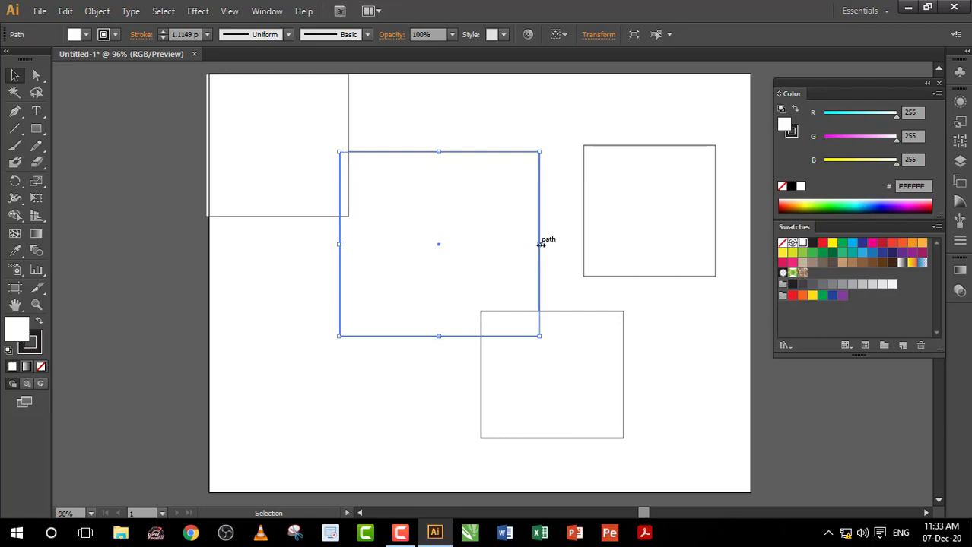
{"action": "left_click_drag", "start_coordinate": [541, 244], "coordinate": [563, 251]}
{"action": "mouse_move", "coordinate": [454, 152]}
{"action": "left_mouse_down"}
{"action": "mouse_move", "coordinate": [451, 107]}
{"action": "mouse_move", "coordinate": [456, 223]}
{"action": "mouse_move", "coordinate": [461, 124]}
{"action": "left_mouse_up"}
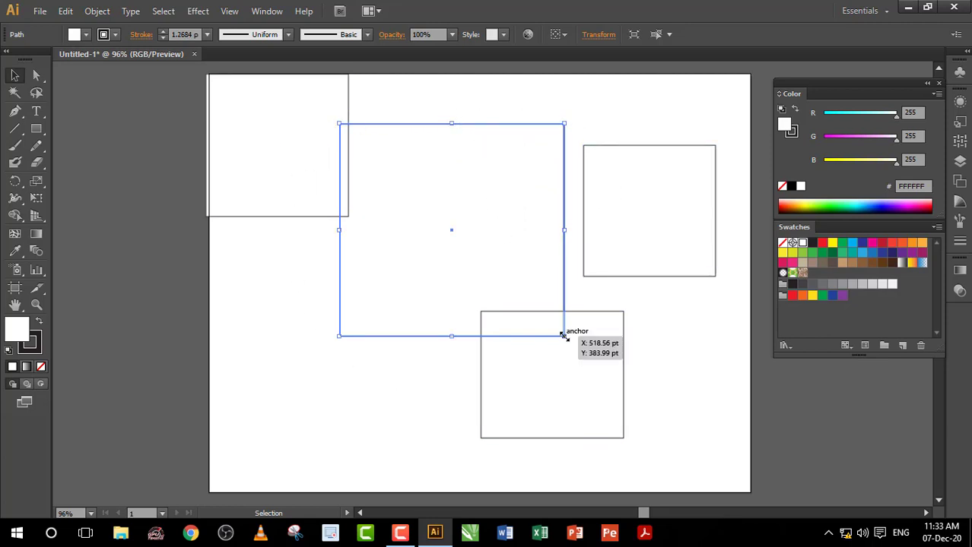
{"action": "mouse_move", "coordinate": [563, 335]}
{"action": "left_mouse_down"}
{"action": "mouse_move", "coordinate": [607, 385]}
{"action": "mouse_move", "coordinate": [508, 321]}
{"action": "mouse_move", "coordinate": [568, 377]}
{"action": "mouse_move", "coordinate": [610, 387]}
{"action": "mouse_move", "coordinate": [493, 335]}
{"action": "mouse_move", "coordinate": [515, 346]}
{"action": "left_mouse_up"}
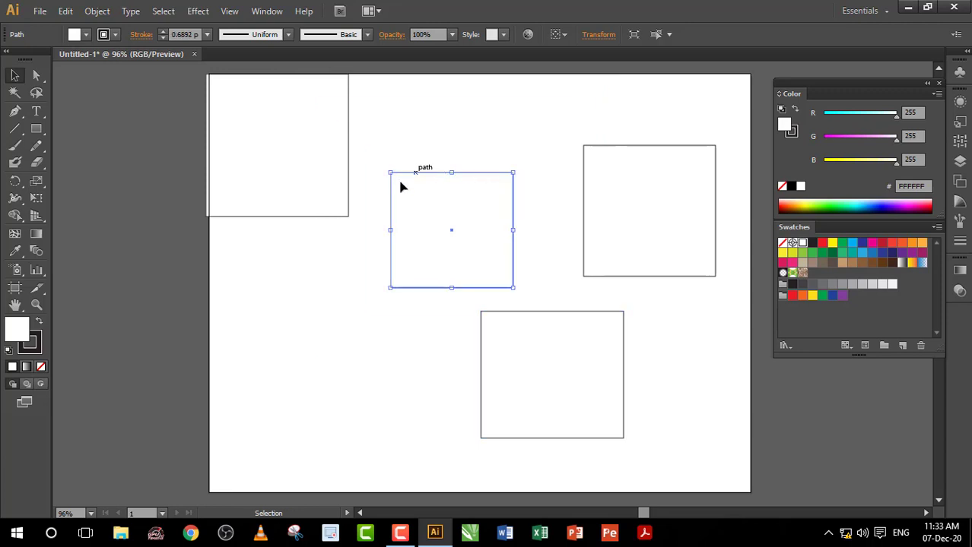
Fill the centre square red (BE1E2D) and give it a yellow stroke
{"action": "left_click", "coordinate": [86, 34]}
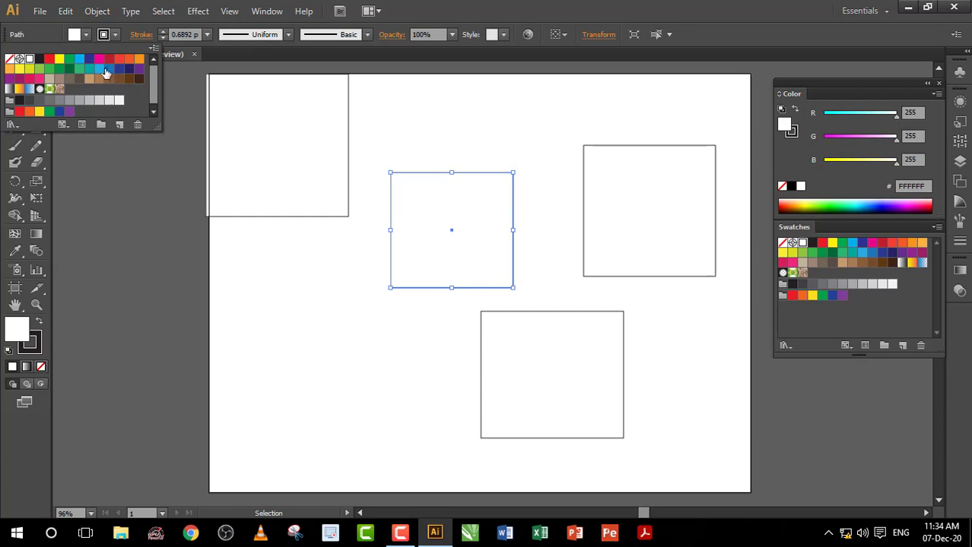
{"action": "left_click", "coordinate": [110, 59]}
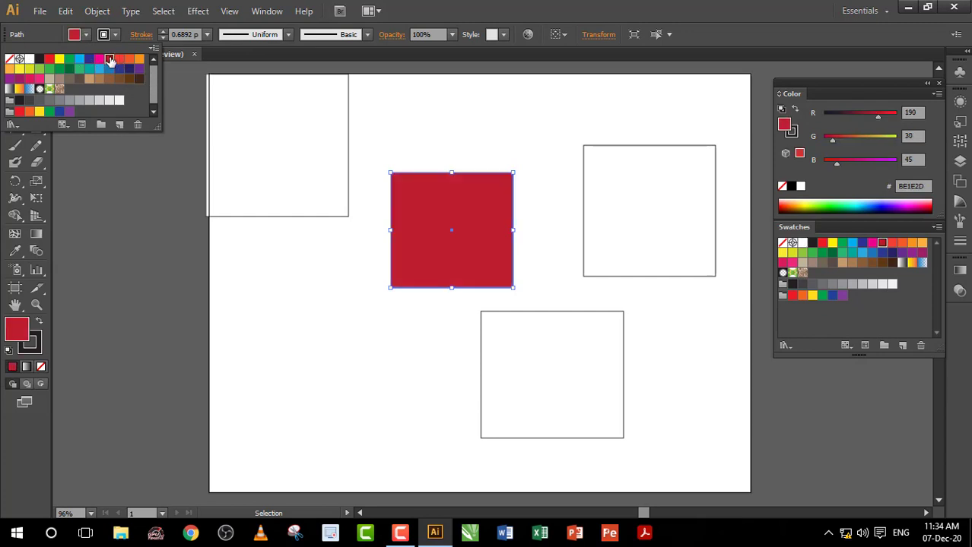
{"action": "left_click", "coordinate": [488, 242]}
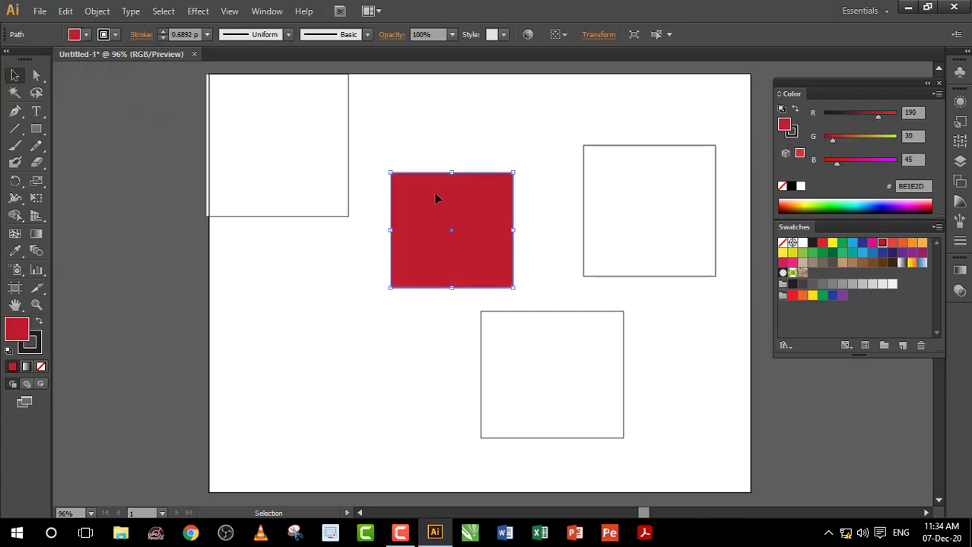
{"action": "left_click", "coordinate": [115, 34]}
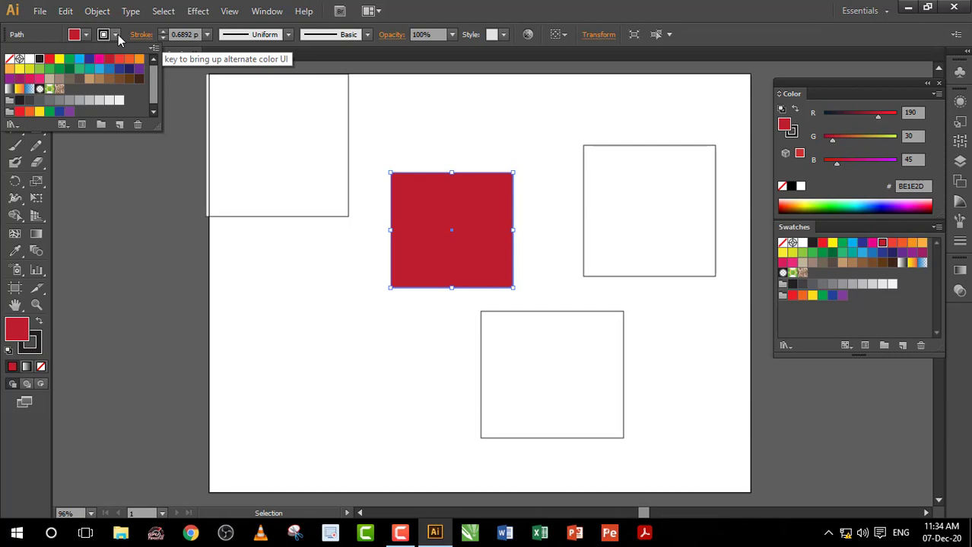
{"action": "left_click", "coordinate": [60, 58]}
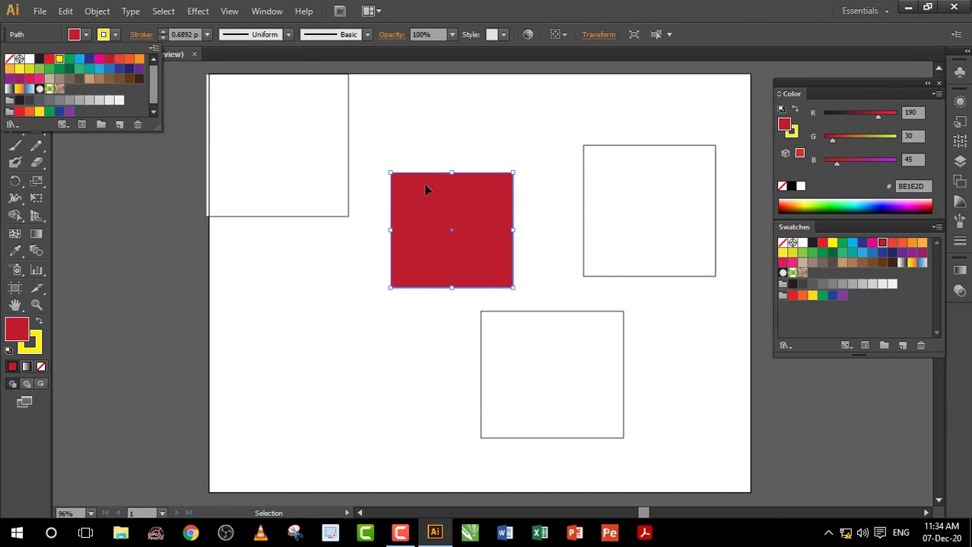
{"action": "left_click", "coordinate": [479, 225]}
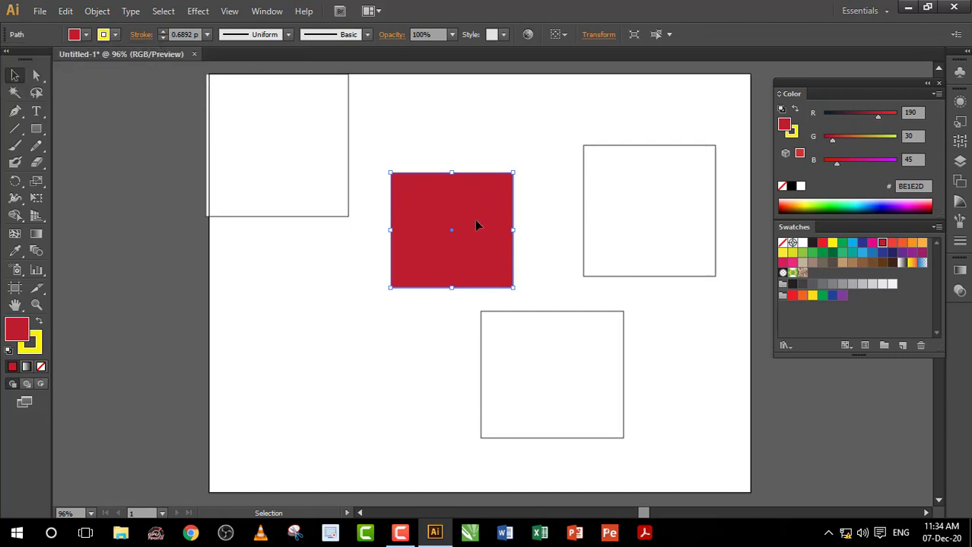
Set the stroke weight to 8 pt, leaving it a solid line
{"action": "left_click", "coordinate": [207, 34]}
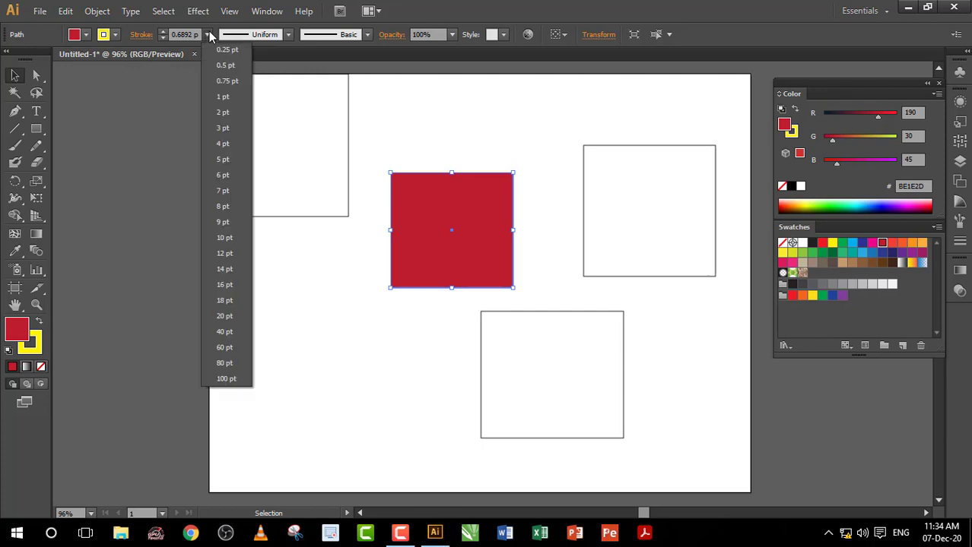
{"action": "left_click", "coordinate": [223, 206]}
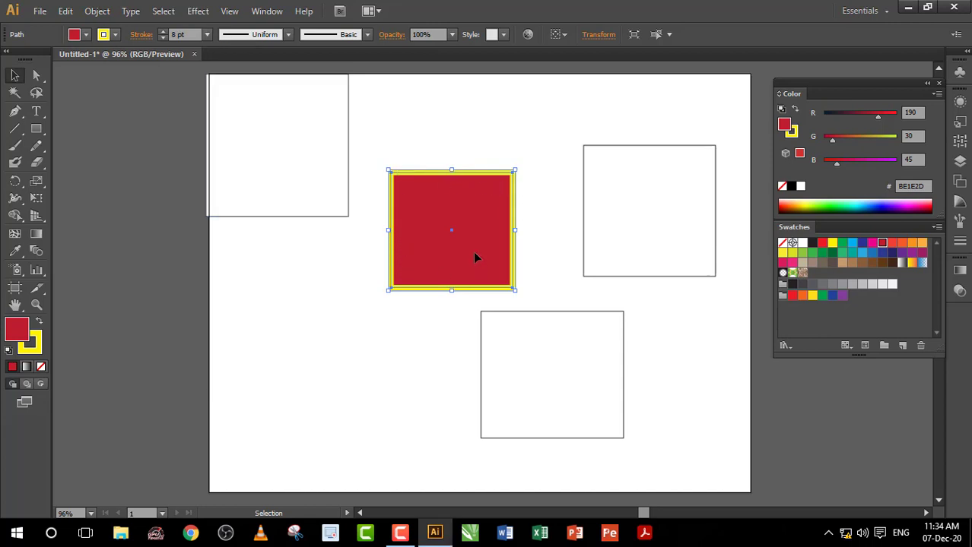
{"action": "left_click", "coordinate": [141, 34]}
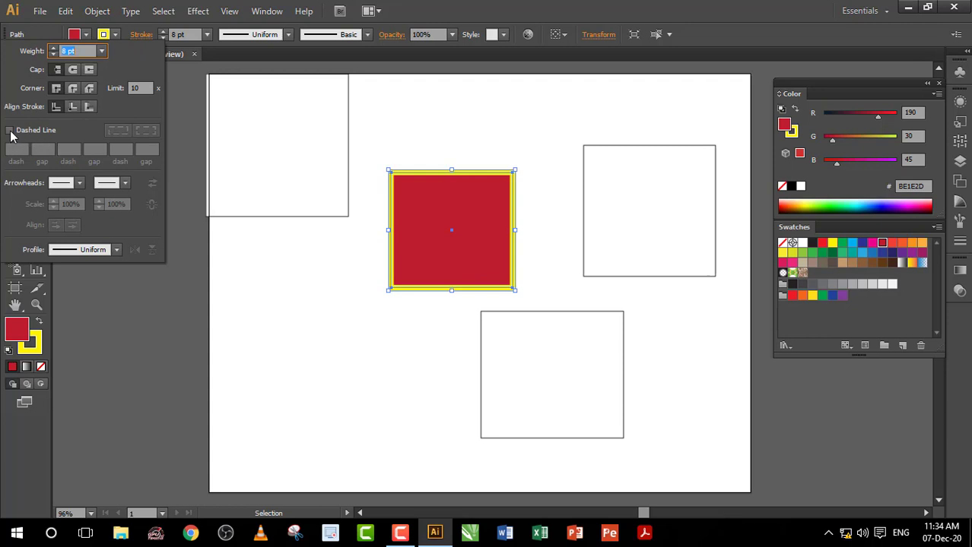
{"action": "left_click", "coordinate": [10, 131]}
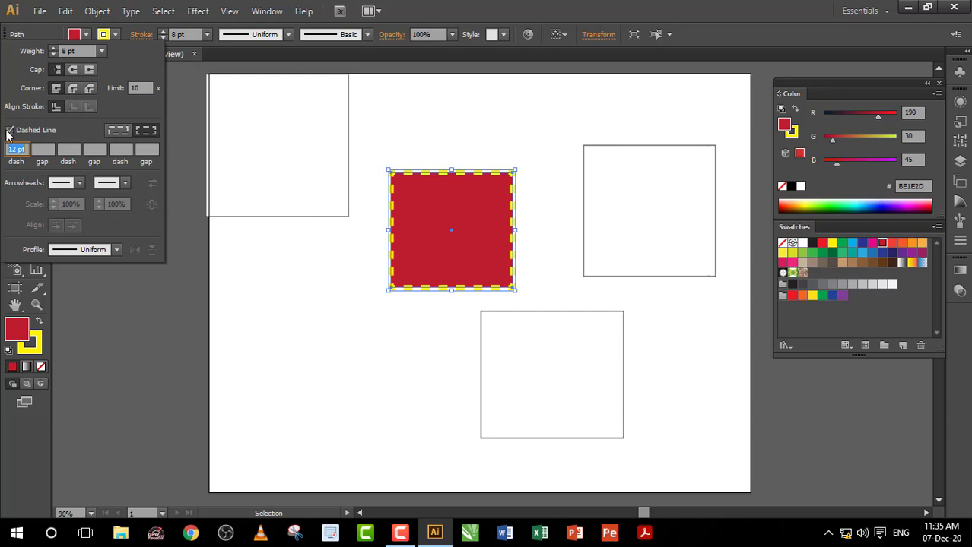
{"action": "left_click", "coordinate": [10, 130]}
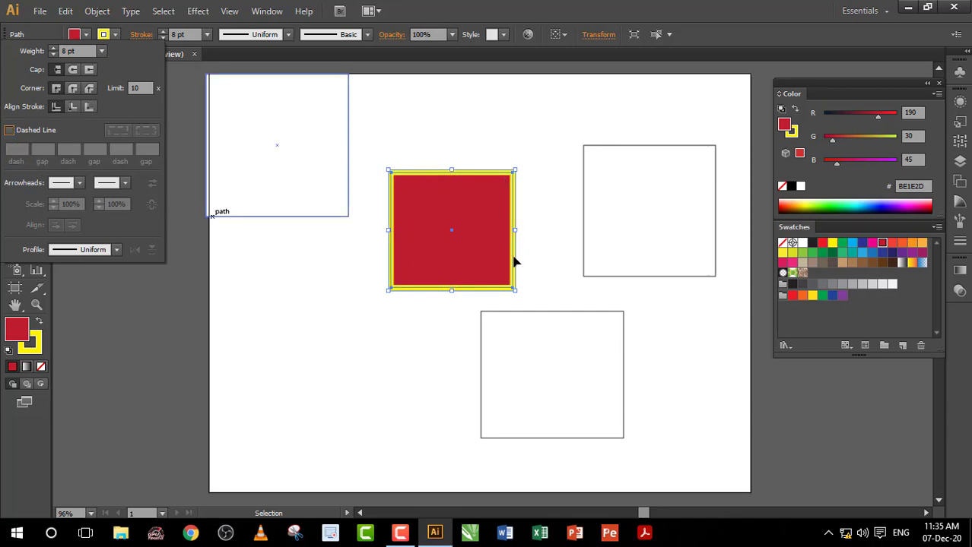
Try Width Profiles 1, 2 and 5 on the square's border
{"action": "left_click", "coordinate": [289, 35]}
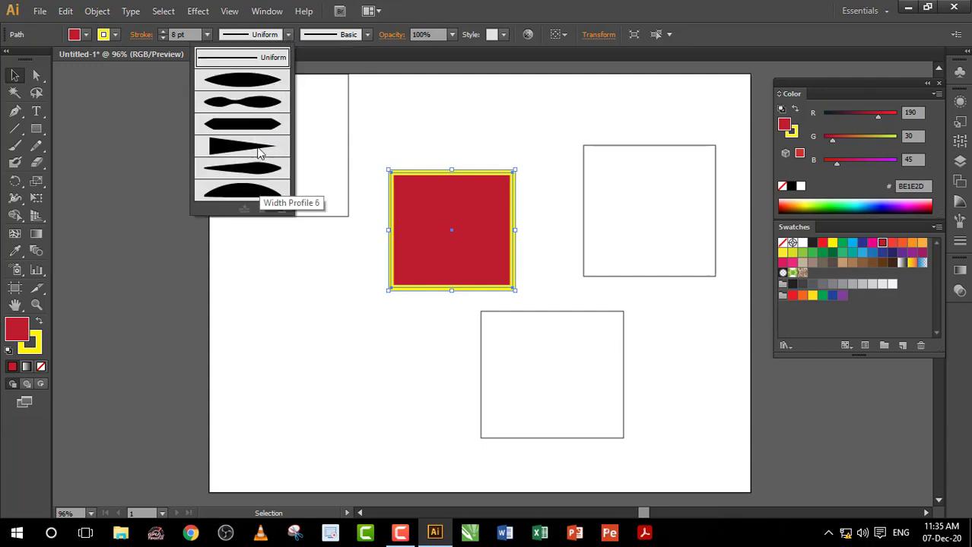
{"action": "left_click", "coordinate": [261, 92]}
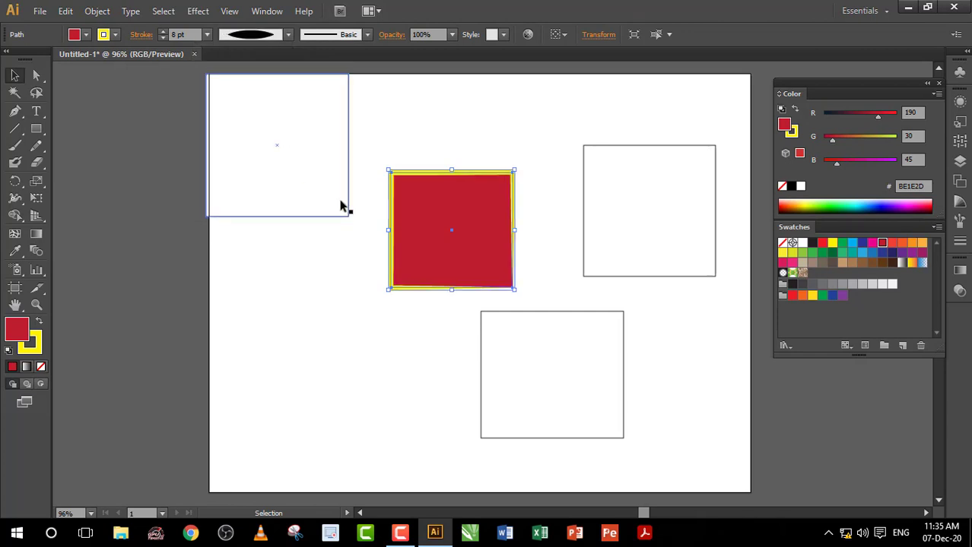
{"action": "left_click", "coordinate": [288, 35]}
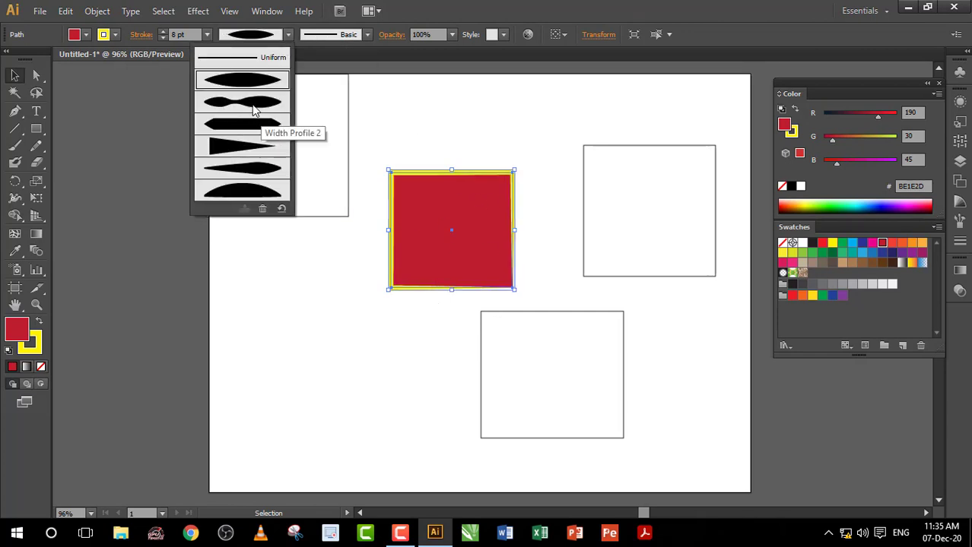
{"action": "left_click", "coordinate": [254, 106]}
{"action": "left_click", "coordinate": [289, 35]}
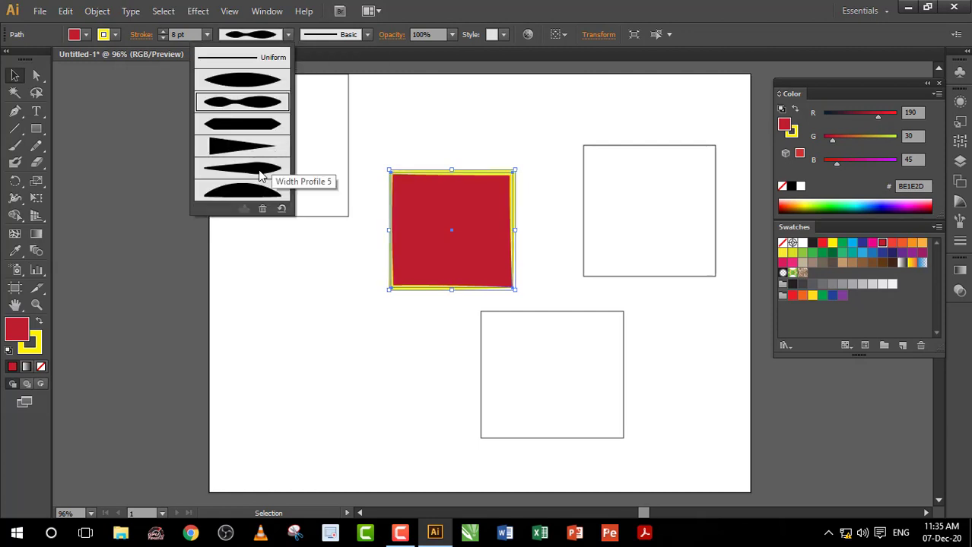
{"action": "left_click", "coordinate": [258, 173]}
{"action": "left_click", "coordinate": [289, 35]}
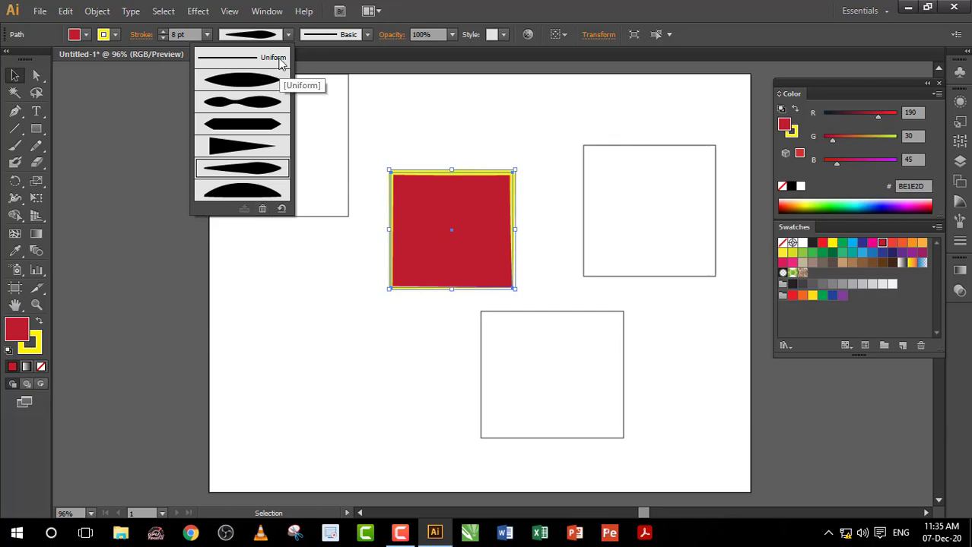
Apply the 6.00 artistic brush to the square's stroke after testing round, oval, flat and charcoal brushes
{"action": "left_click", "coordinate": [368, 35]}
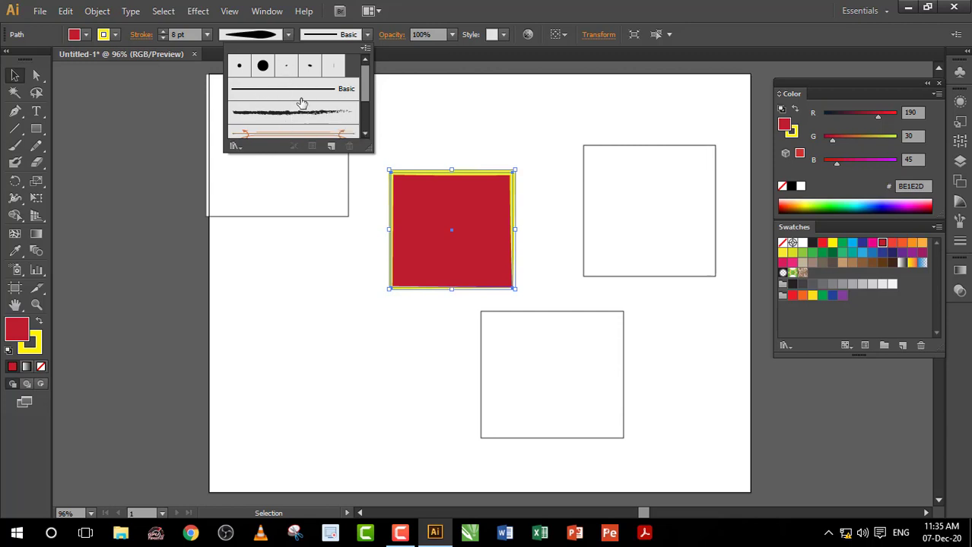
{"action": "left_click", "coordinate": [237, 66]}
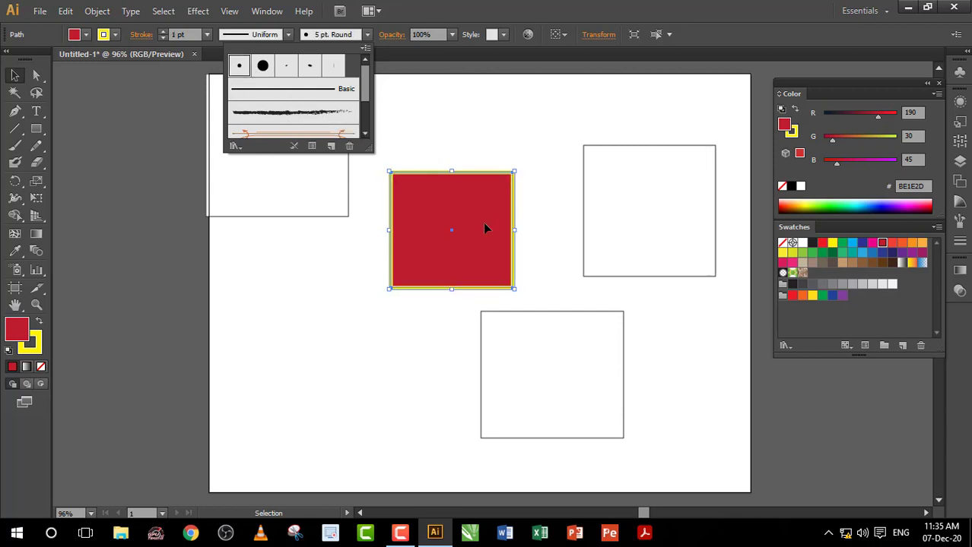
{"action": "left_click", "coordinate": [263, 66]}
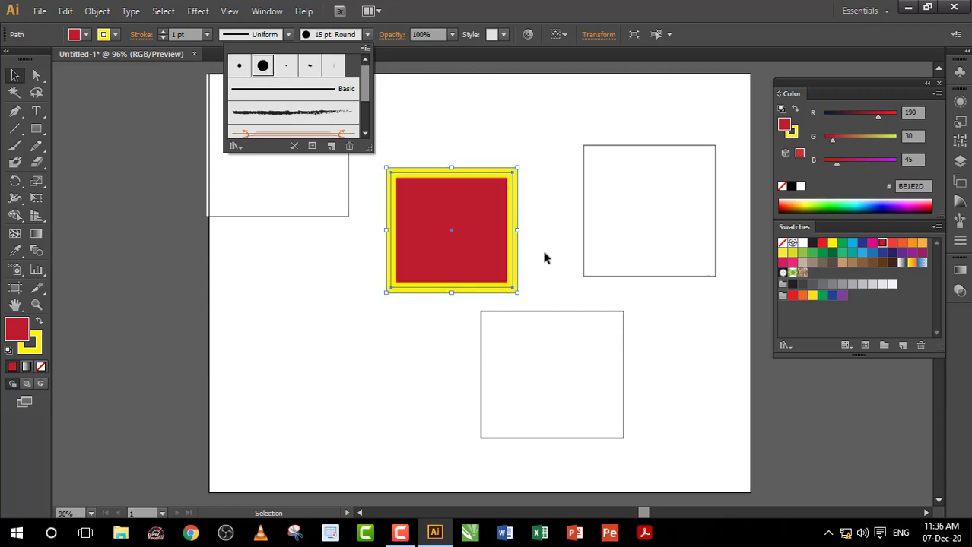
{"action": "left_click", "coordinate": [289, 68]}
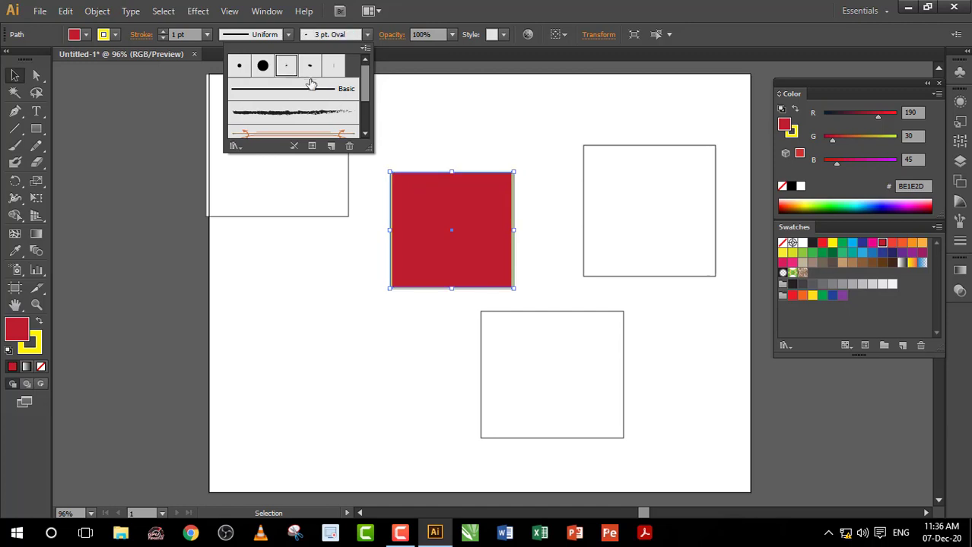
{"action": "left_click", "coordinate": [310, 67]}
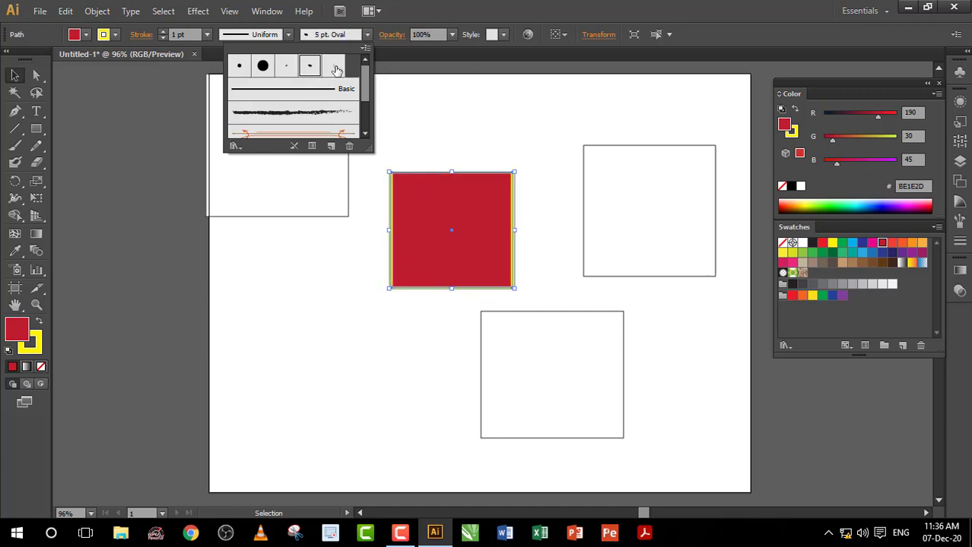
{"action": "left_click", "coordinate": [335, 68]}
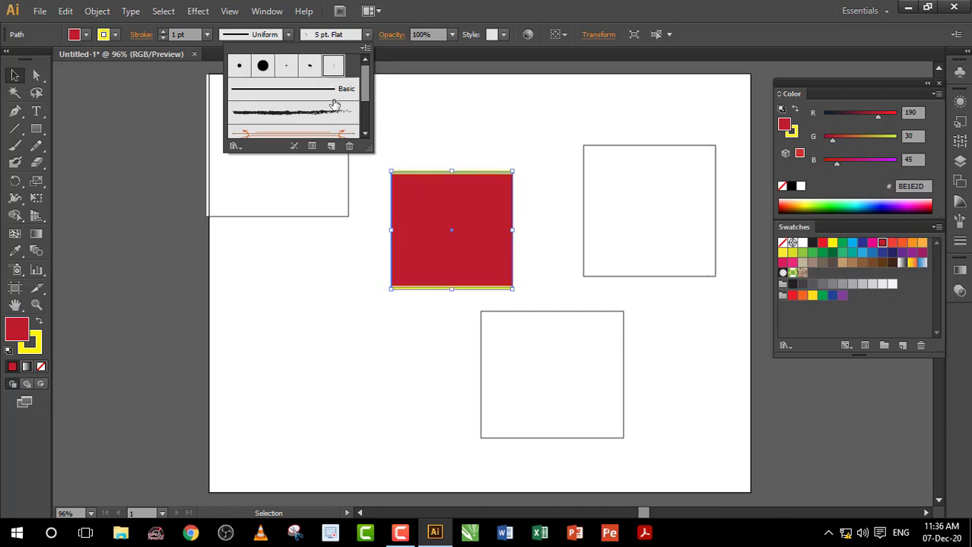
{"action": "left_click_drag", "start_coordinate": [364, 91], "coordinate": [366, 101]}
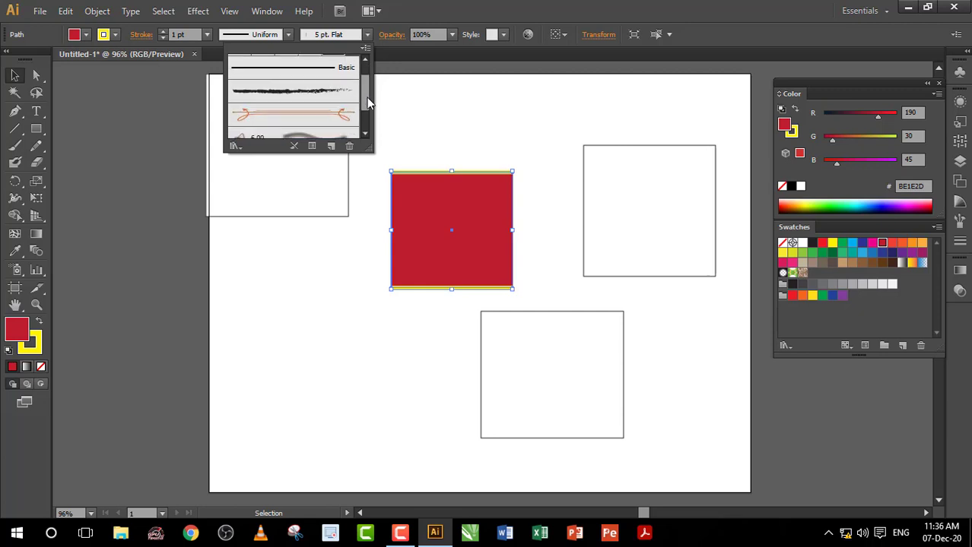
{"action": "left_click", "coordinate": [323, 85]}
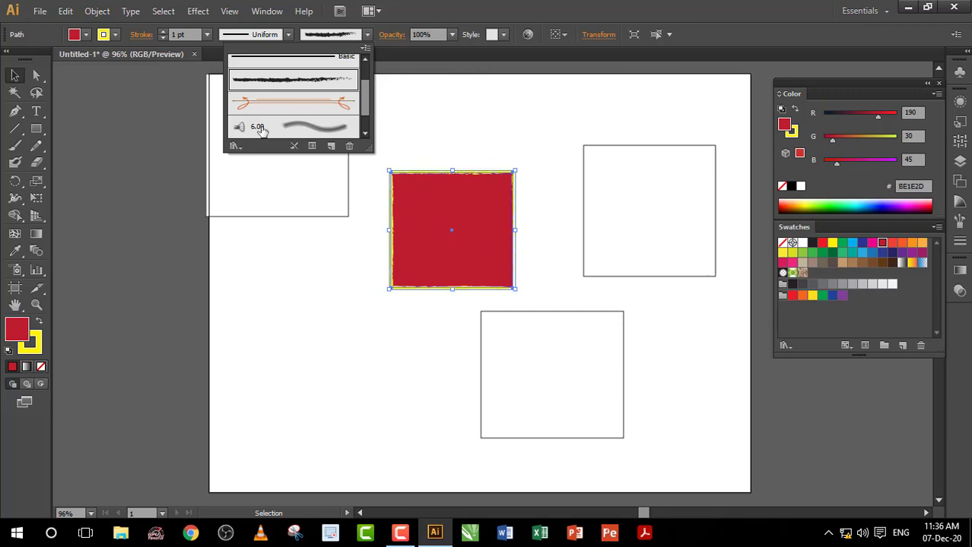
{"action": "mouse_move", "coordinate": [366, 97]}
{"action": "left_mouse_down"}
{"action": "mouse_move", "coordinate": [366, 86]}
{"action": "mouse_move", "coordinate": [365, 120]}
{"action": "left_mouse_up"}
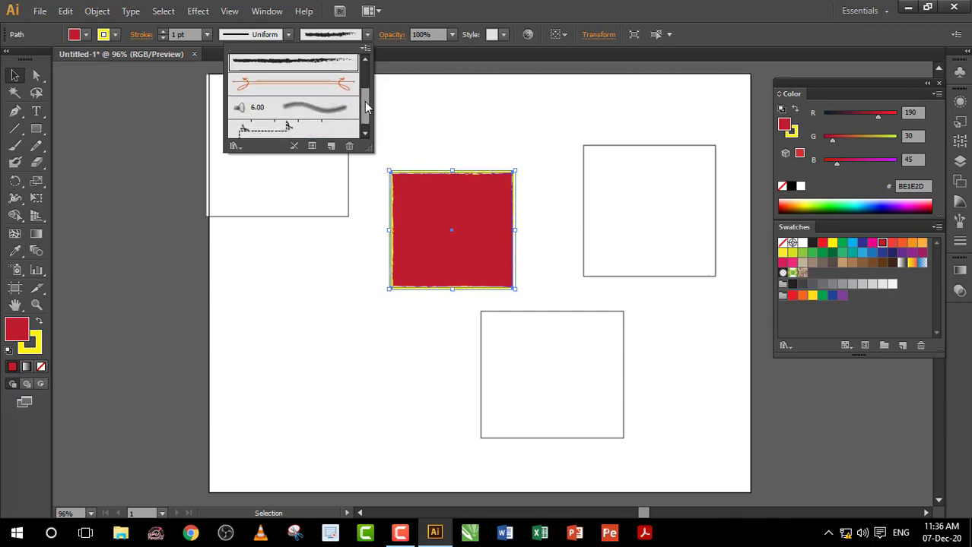
{"action": "left_click", "coordinate": [314, 104]}
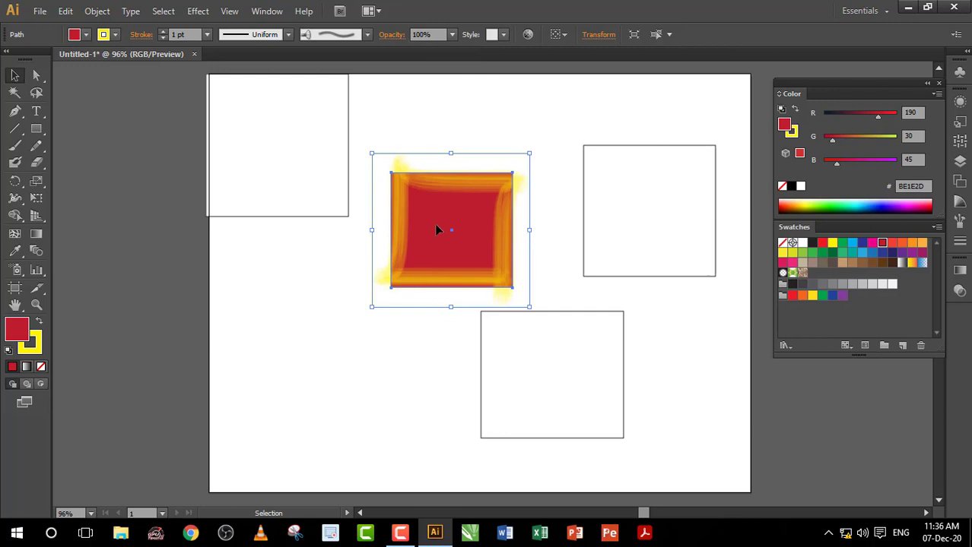
Fill the right rectangle green (00A651) and move it to slightly overlap the red square
{"action": "left_click", "coordinate": [467, 123]}
{"action": "left_click", "coordinate": [440, 244]}
{"action": "left_click", "coordinate": [598, 201]}
{"action": "left_click_drag", "start_coordinate": [605, 194], "coordinate": [568, 205]}
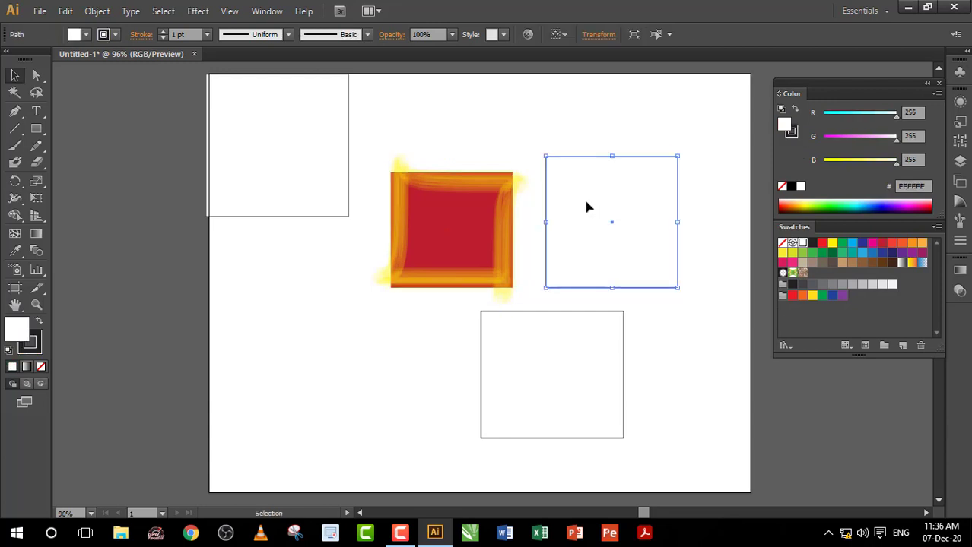
{"action": "left_click", "coordinate": [841, 243]}
{"action": "left_click_drag", "start_coordinate": [623, 209], "coordinate": [519, 225]}
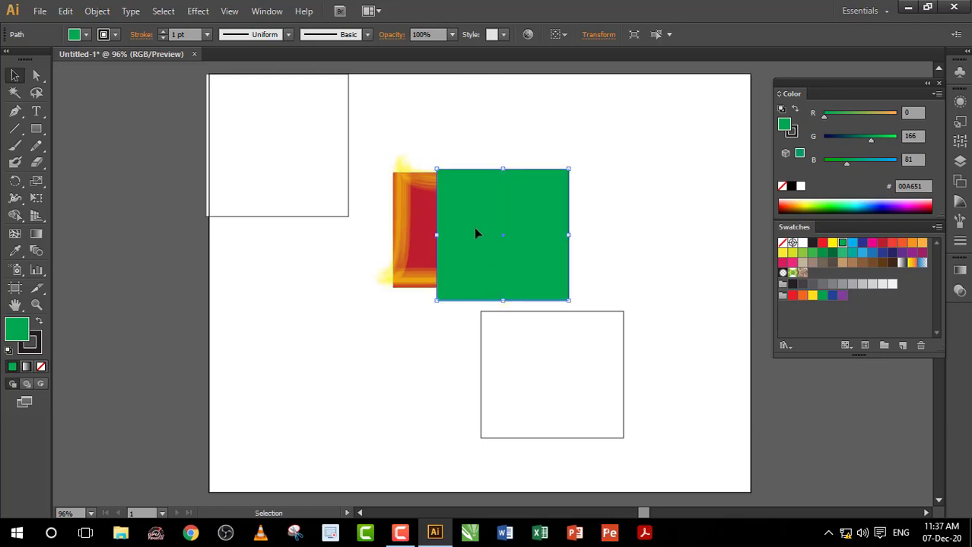
{"action": "left_click_drag", "start_coordinate": [462, 230], "coordinate": [471, 228]}
Set the green rectangle's opacity to 70% after trying 50%, 10% and 0%
{"action": "left_click", "coordinate": [453, 35]}
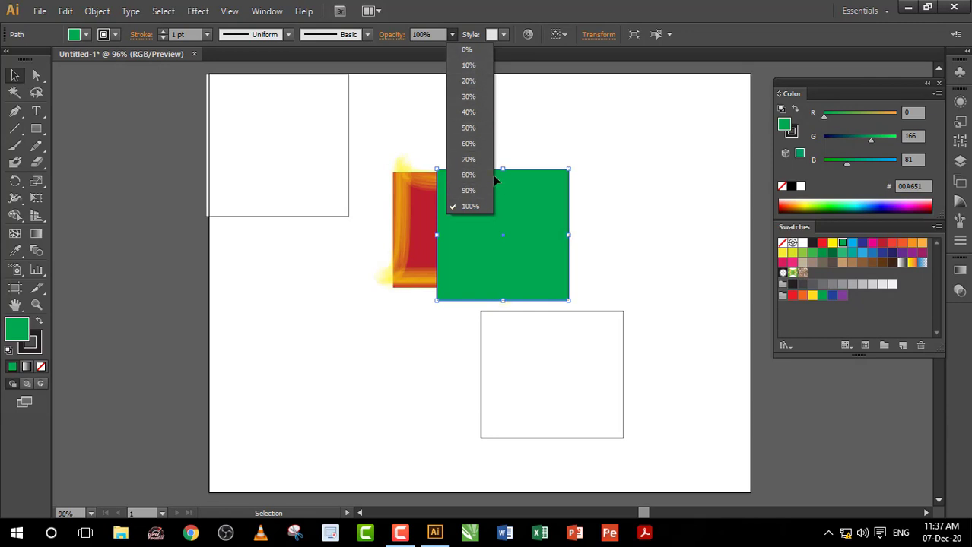
{"action": "left_click", "coordinate": [468, 127]}
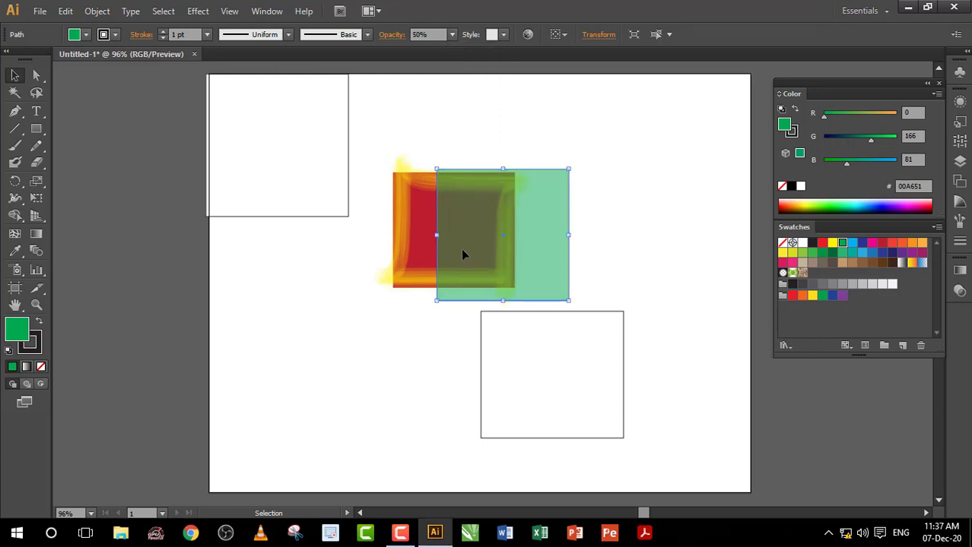
{"action": "left_click", "coordinate": [448, 36]}
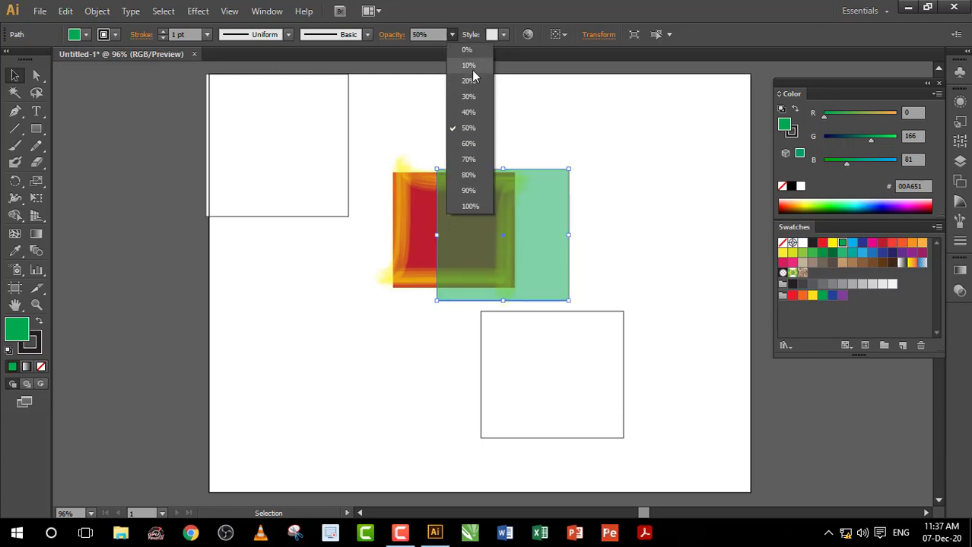
{"action": "left_click", "coordinate": [473, 67]}
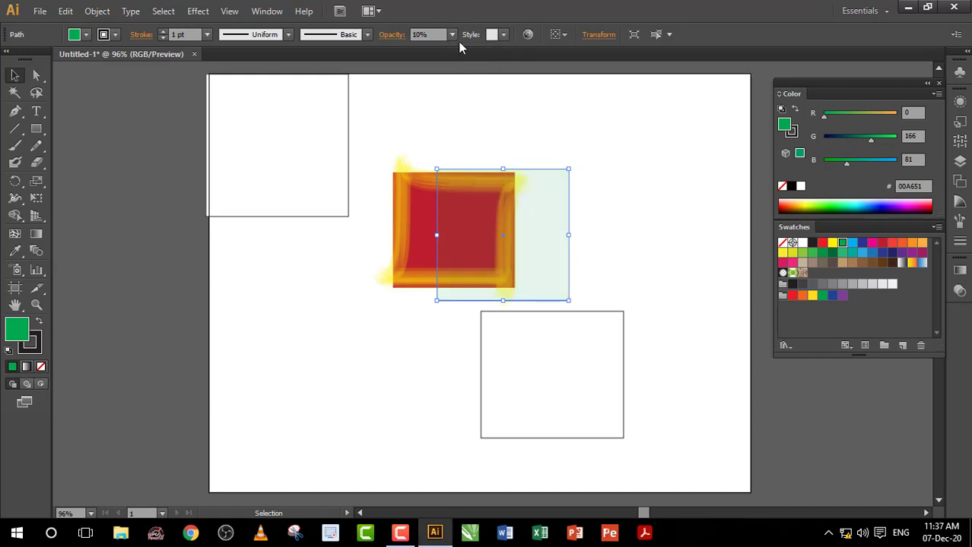
{"action": "left_click", "coordinate": [451, 34]}
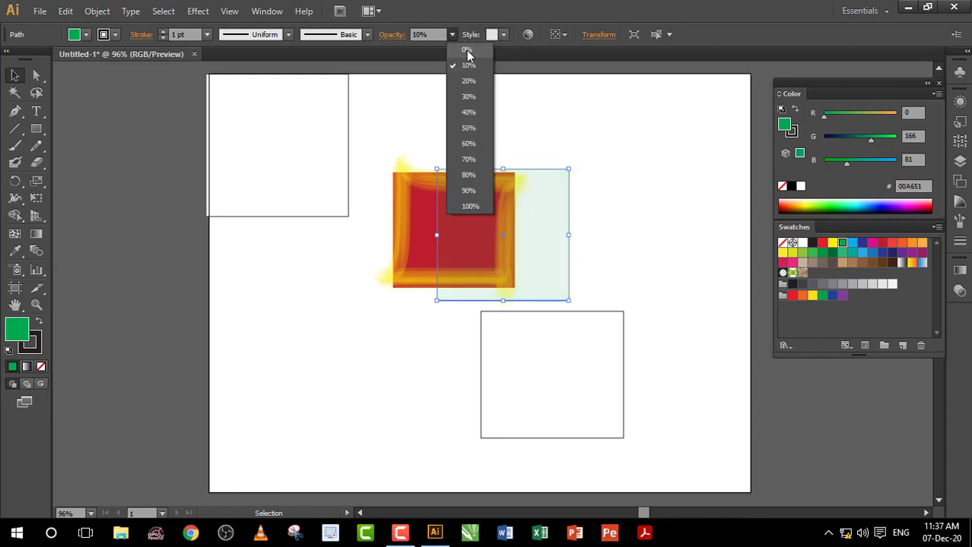
{"action": "left_click", "coordinate": [467, 51]}
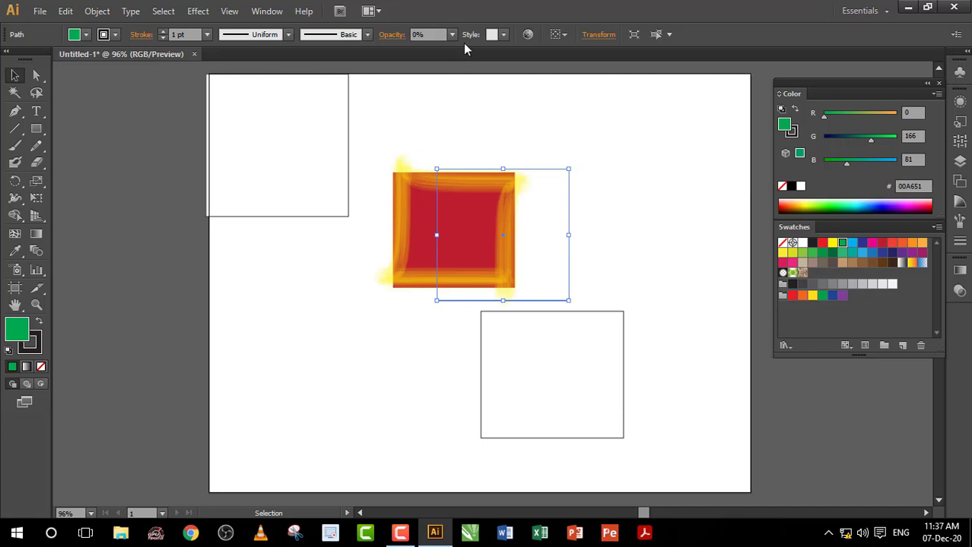
{"action": "left_click", "coordinate": [452, 34]}
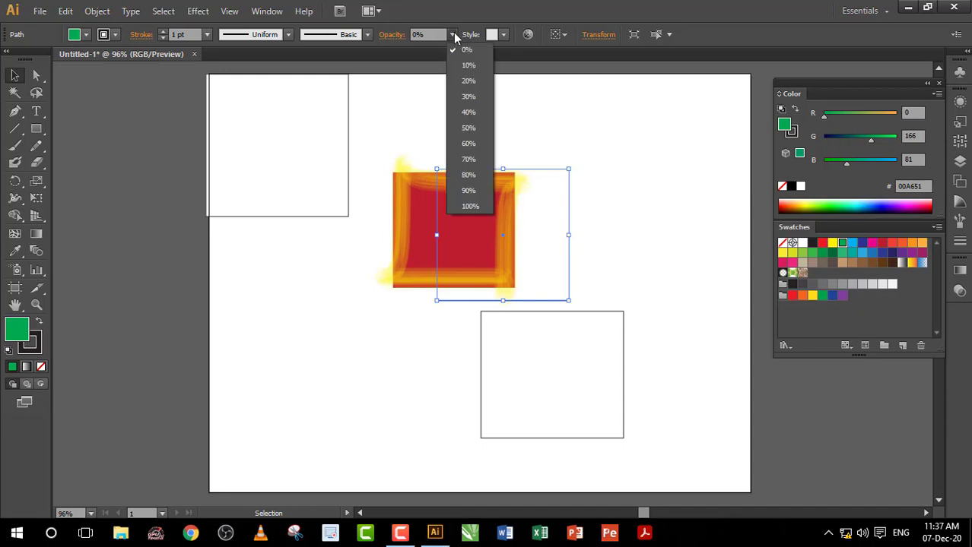
{"action": "left_click", "coordinate": [468, 159]}
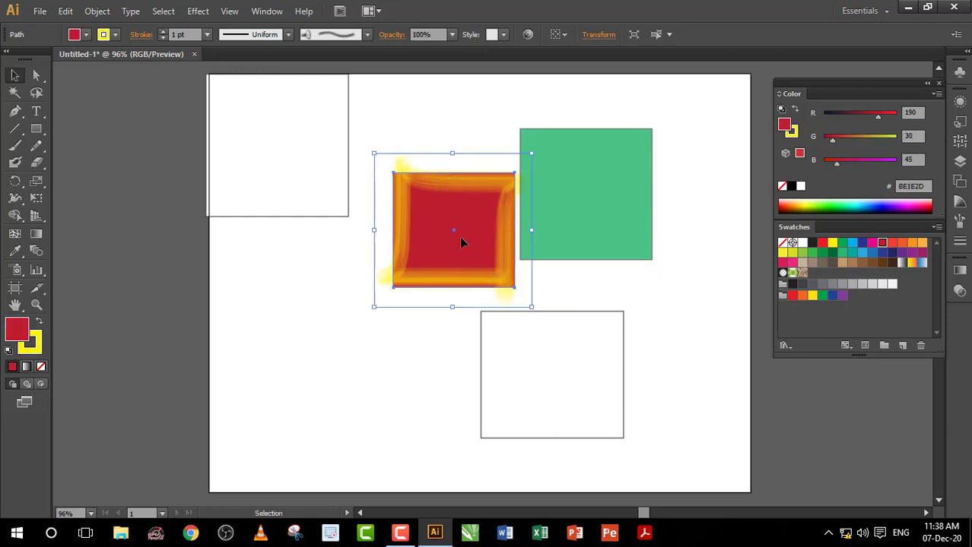
Move the red square up and left and apply the Bevel Soft graphic style
{"action": "left_click_drag", "start_coordinate": [460, 237], "coordinate": [437, 183]}
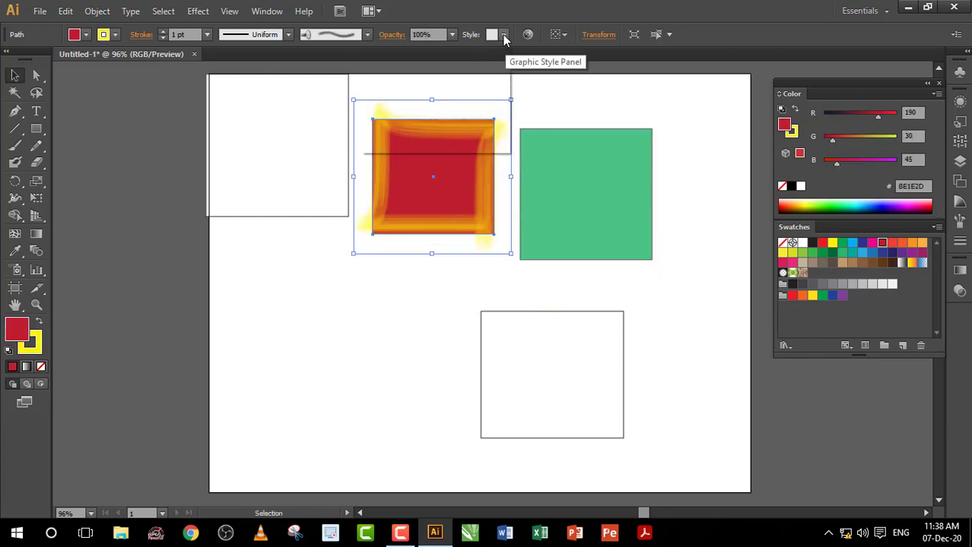
{"action": "left_click", "coordinate": [502, 34]}
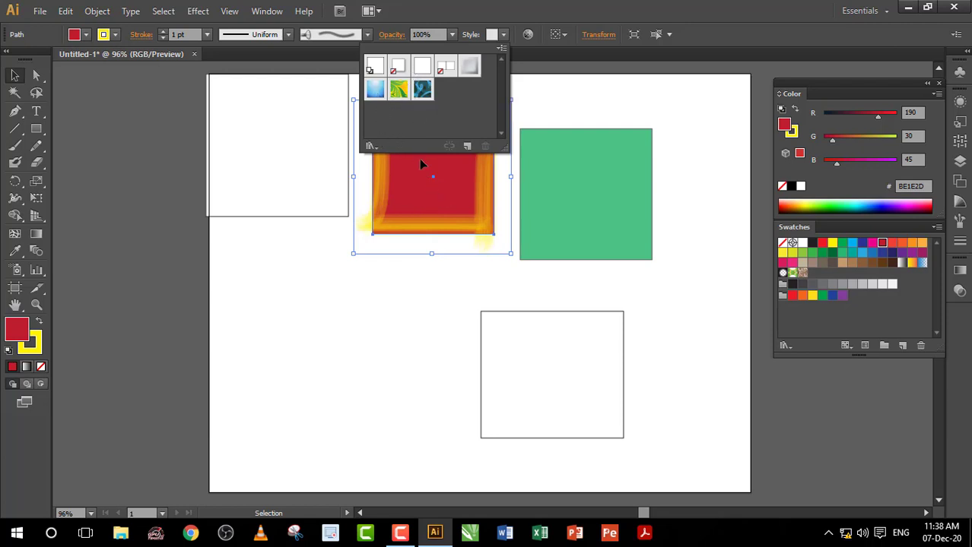
{"action": "left_click", "coordinate": [375, 90]}
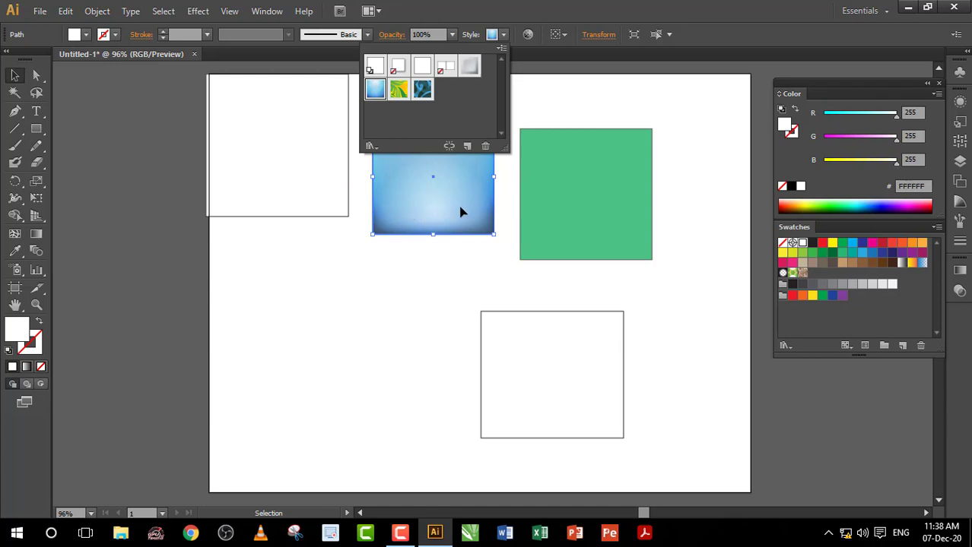
{"action": "left_click", "coordinate": [399, 90]}
{"action": "left_click", "coordinate": [421, 90]}
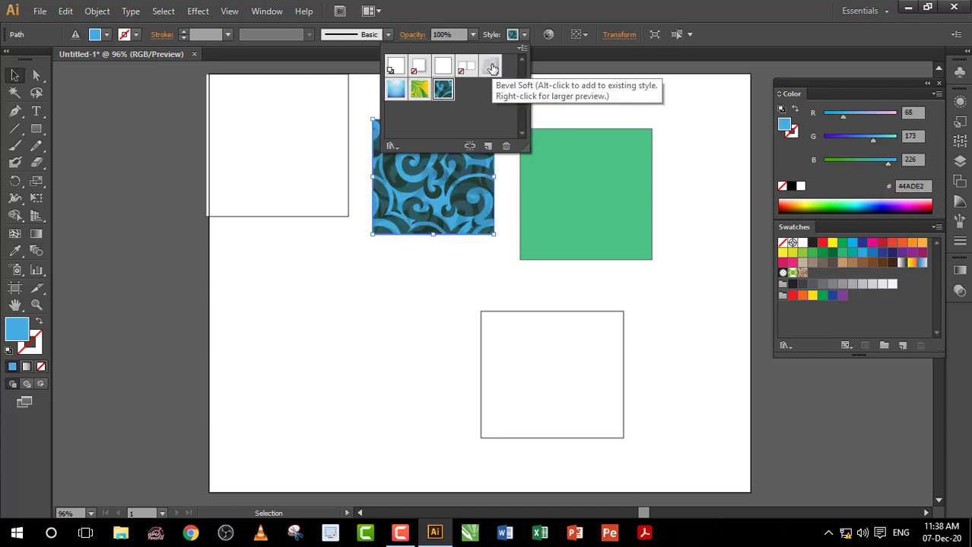
{"action": "left_click", "coordinate": [491, 68]}
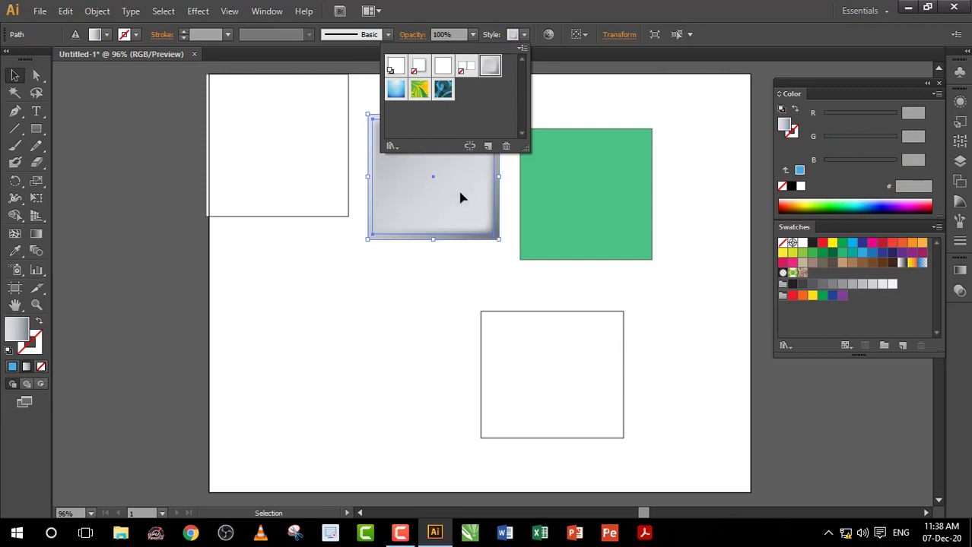
Recolour the bevelled square's edge to bright pink at H 333, S 100, B 99
{"action": "left_click", "coordinate": [548, 34]}
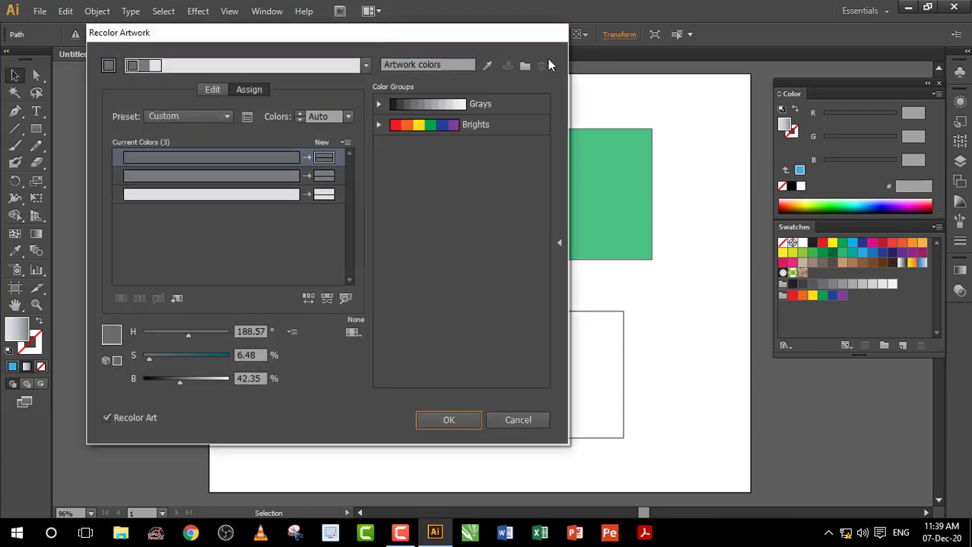
{"action": "left_click_drag", "start_coordinate": [384, 34], "coordinate": [522, 35]}
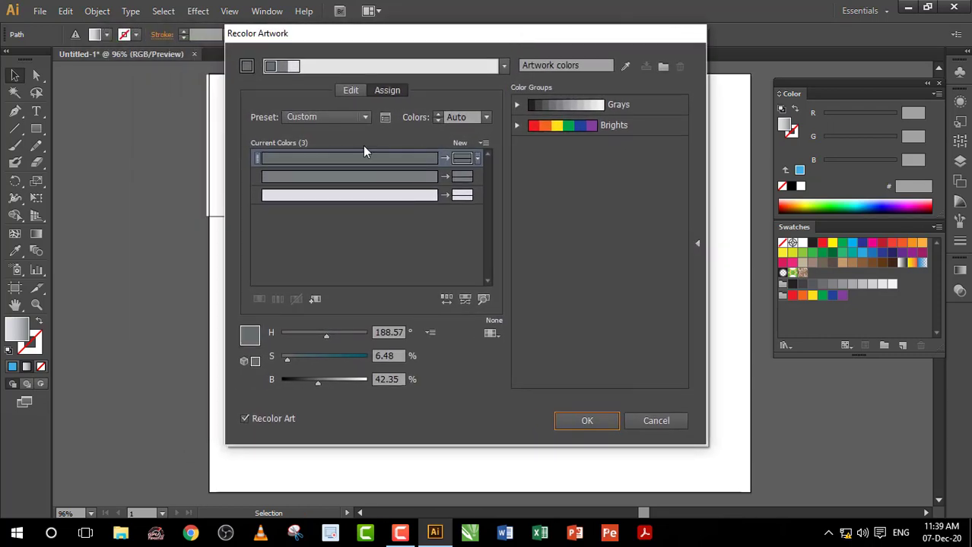
{"action": "left_click", "coordinate": [348, 90]}
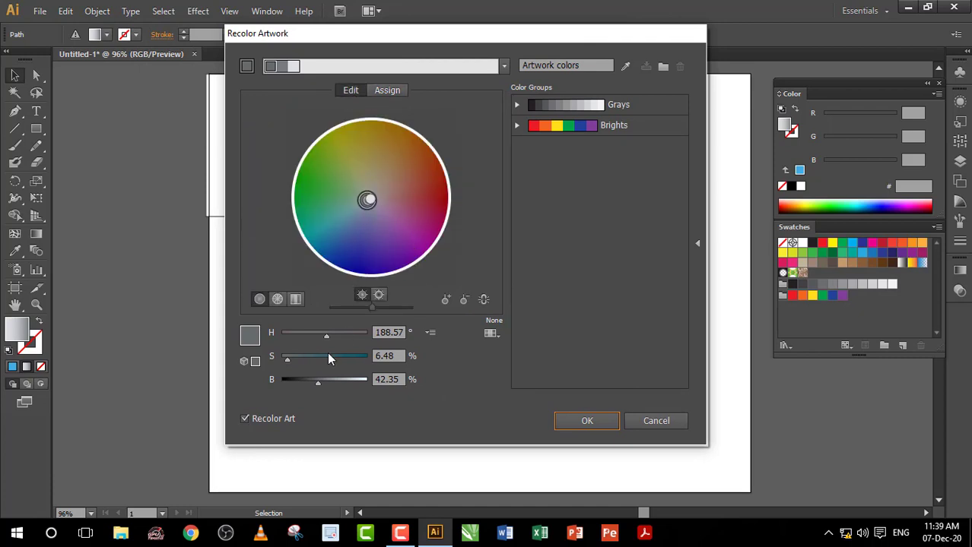
{"action": "left_click_drag", "start_coordinate": [326, 337], "coordinate": [360, 337]}
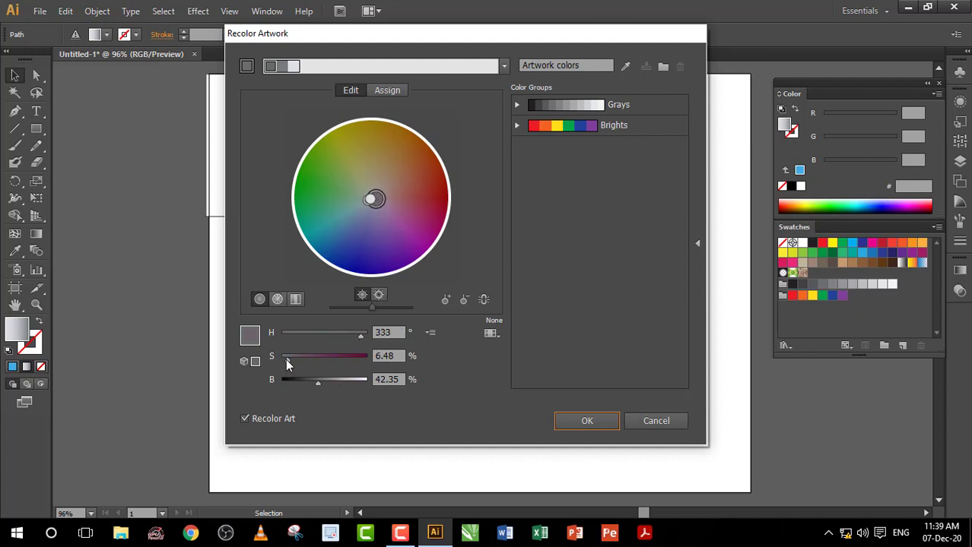
{"action": "left_click_drag", "start_coordinate": [286, 358], "coordinate": [366, 358]}
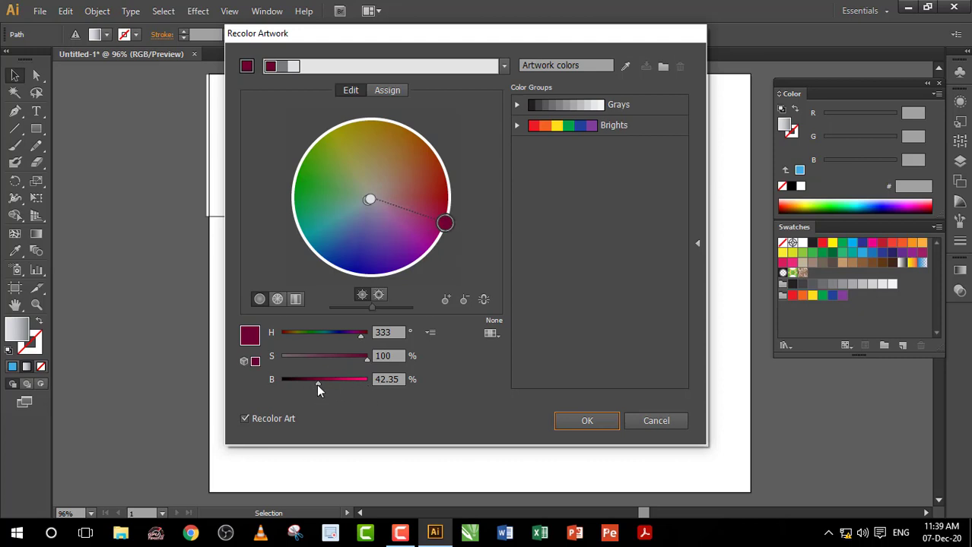
{"action": "left_click_drag", "start_coordinate": [318, 383], "coordinate": [366, 380]}
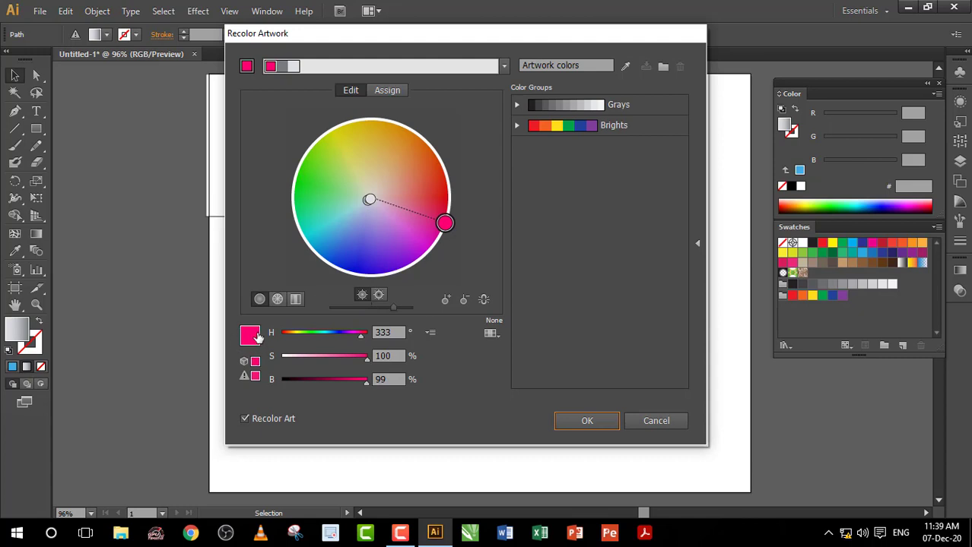
{"action": "left_click", "coordinate": [573, 419]}
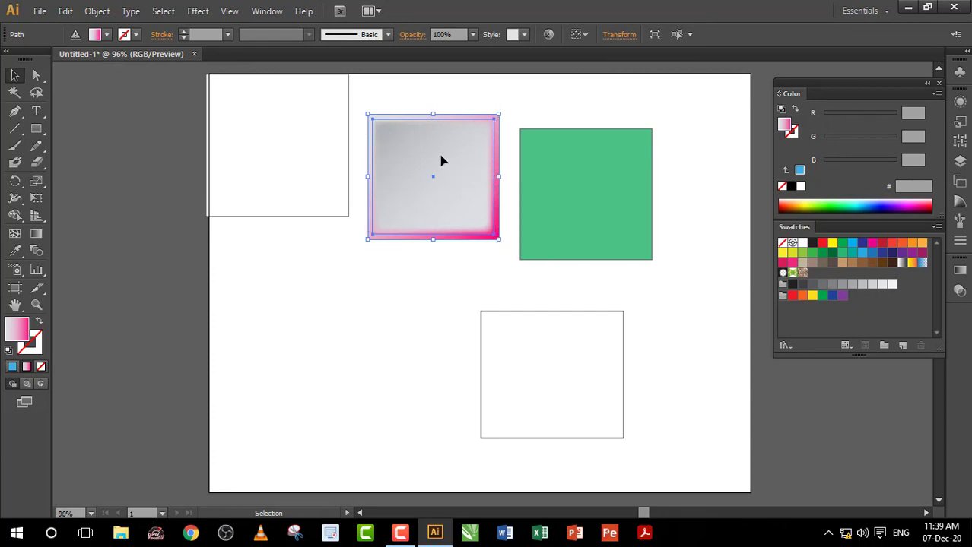
Fill the top-left rectangle and recolour it bright green at H 124, S 99, B 82
{"action": "left_click", "coordinate": [278, 195]}
{"action": "left_click", "coordinate": [272, 216]}
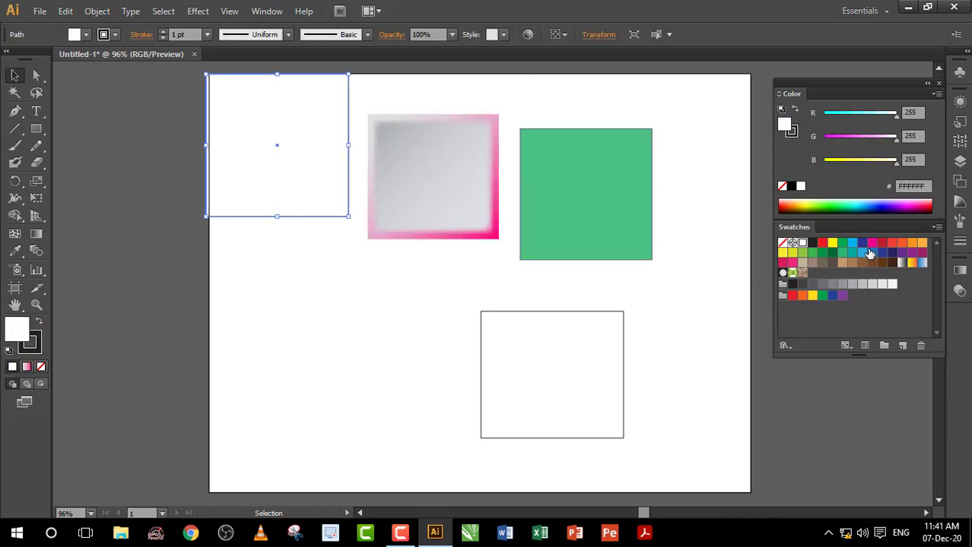
{"action": "left_click", "coordinate": [892, 243]}
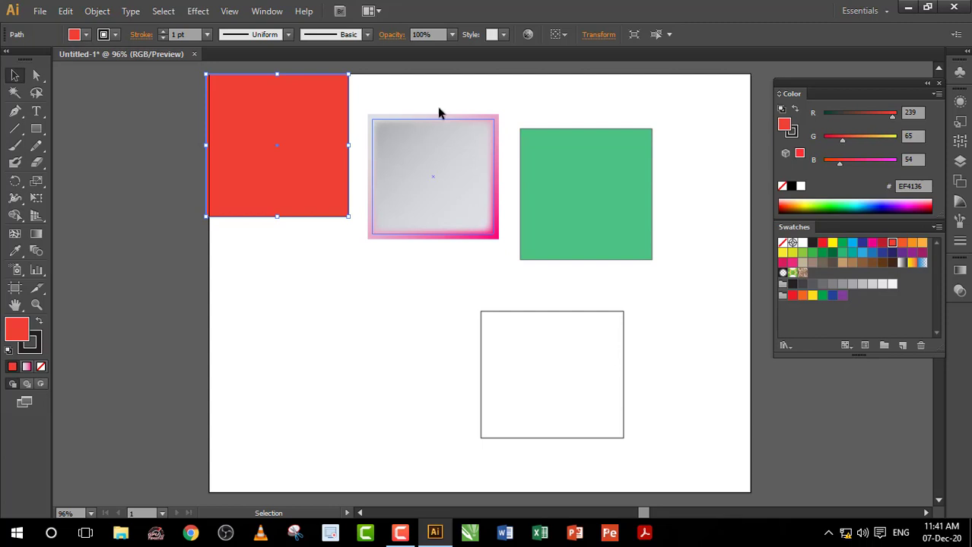
{"action": "left_click", "coordinate": [528, 35]}
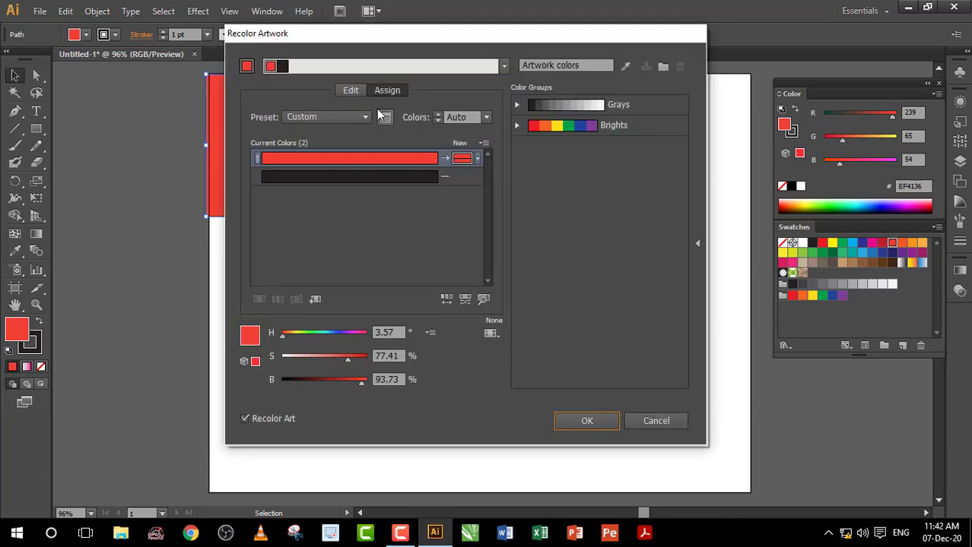
{"action": "left_click", "coordinate": [349, 89]}
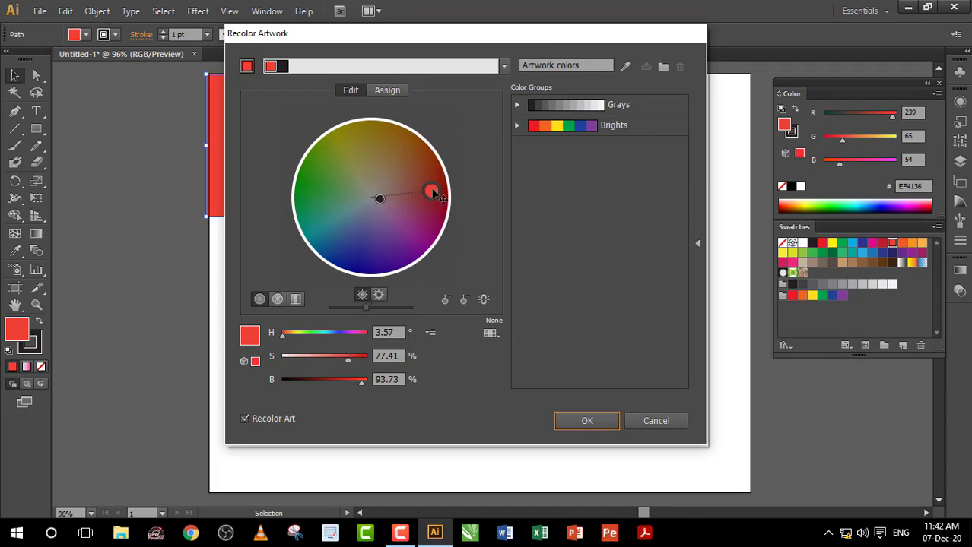
{"action": "left_click_drag", "start_coordinate": [432, 190], "coordinate": [307, 187]}
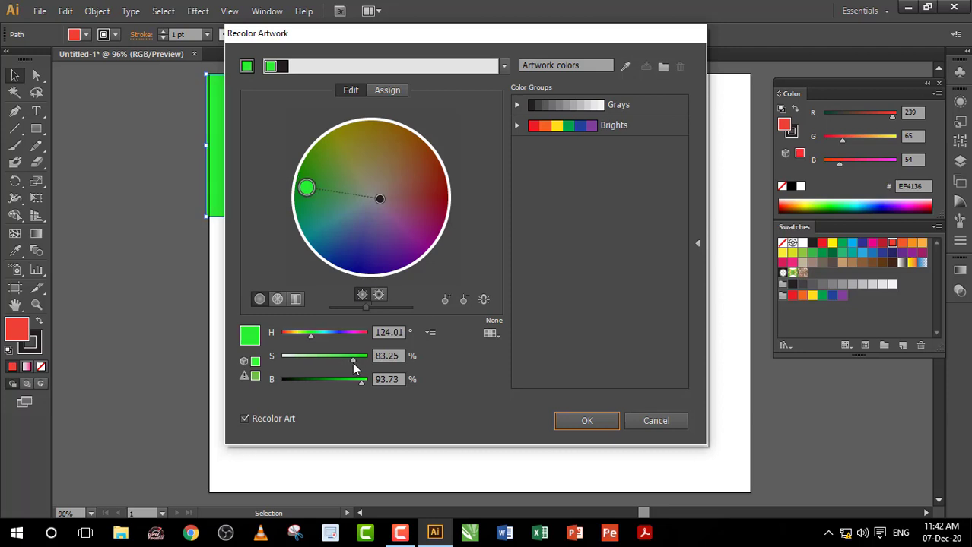
{"action": "left_click_drag", "start_coordinate": [353, 364], "coordinate": [366, 359]}
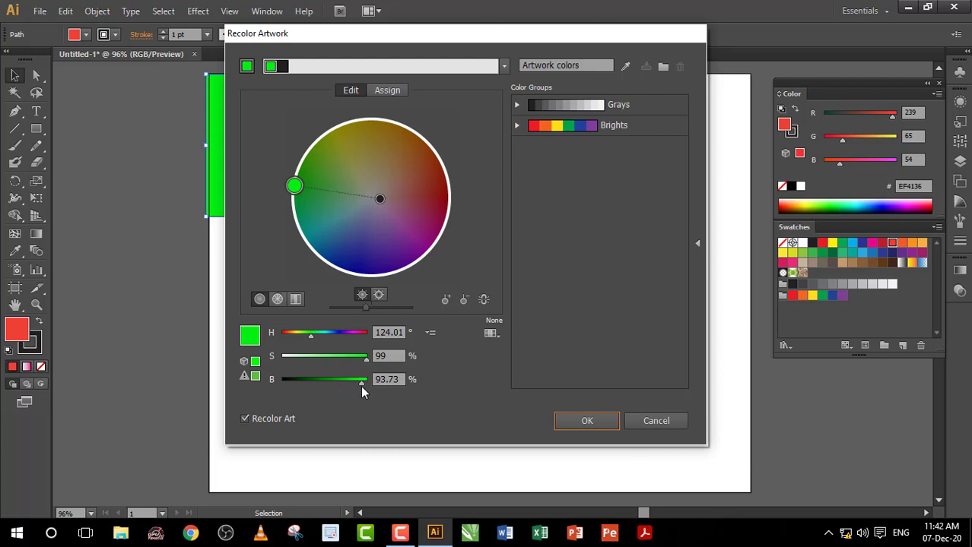
{"action": "left_click_drag", "start_coordinate": [360, 384], "coordinate": [352, 385]}
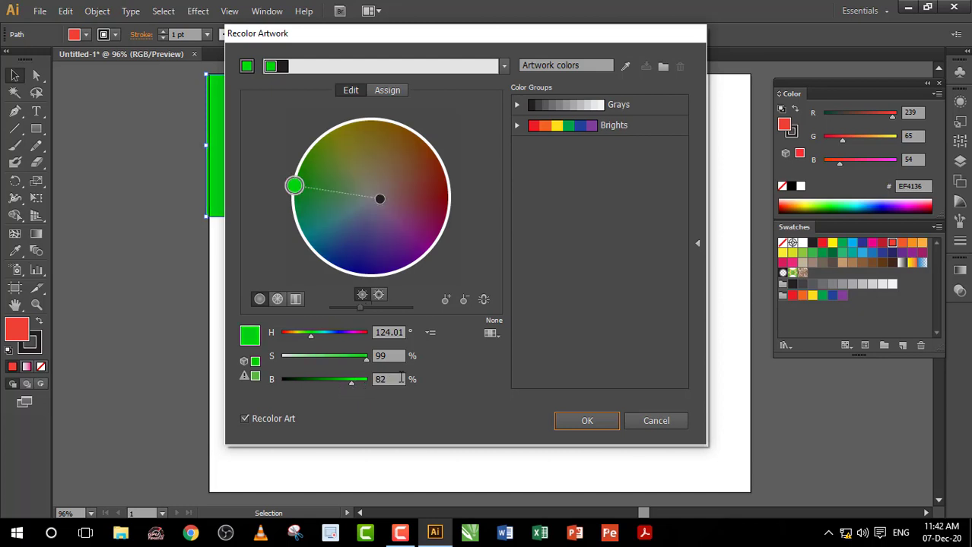
{"action": "left_click", "coordinate": [576, 423]}
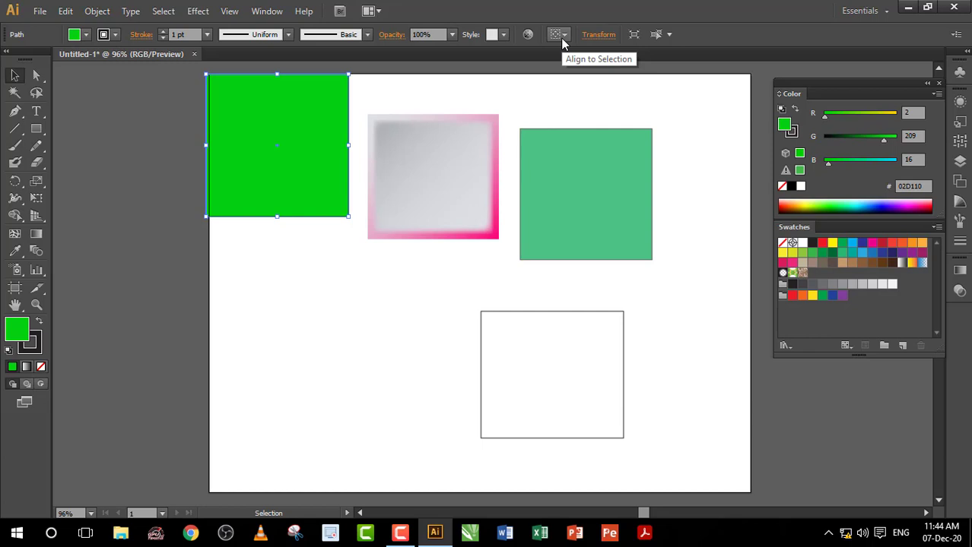
Delete the grey, teal and white rectangles
{"action": "left_click", "coordinate": [465, 112]}
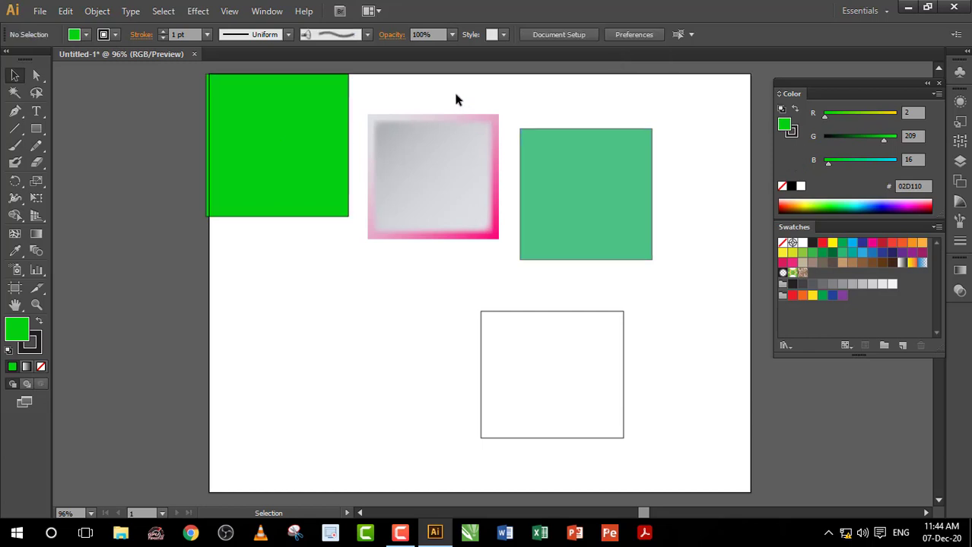
{"action": "left_click_drag", "start_coordinate": [455, 95], "coordinate": [619, 333]}
{"action": "key", "text": "Delete"}
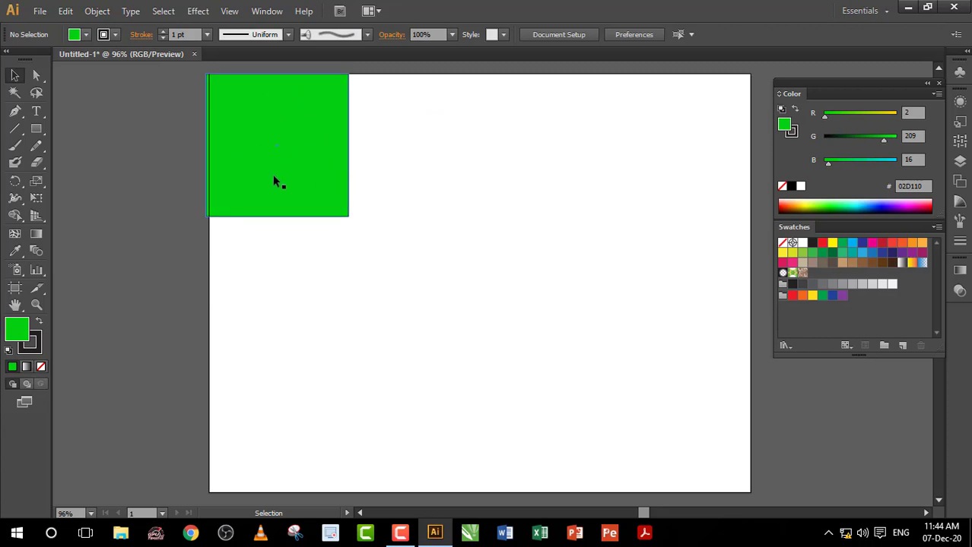
Copy the green square, Paste in Front, and deselect
{"action": "left_click", "coordinate": [309, 154]}
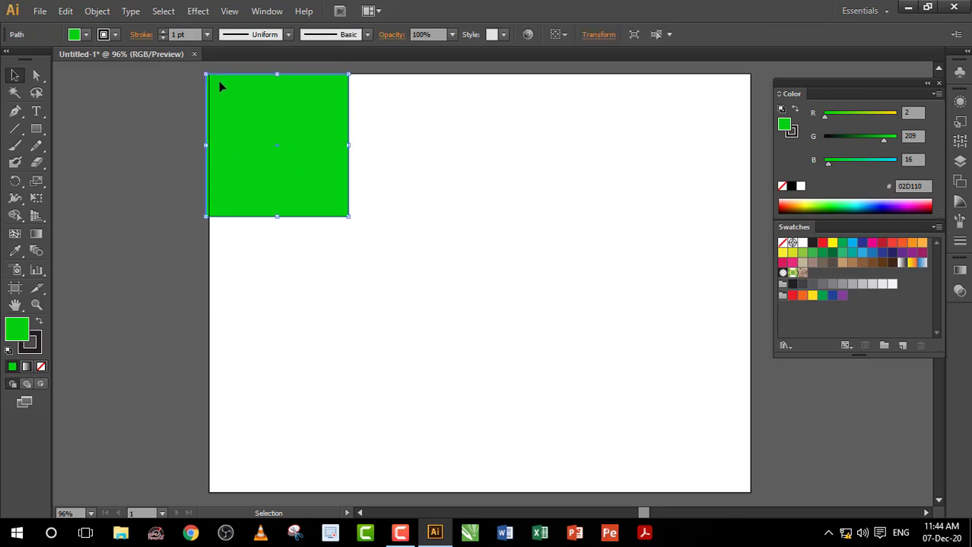
{"action": "left_click", "coordinate": [65, 11]}
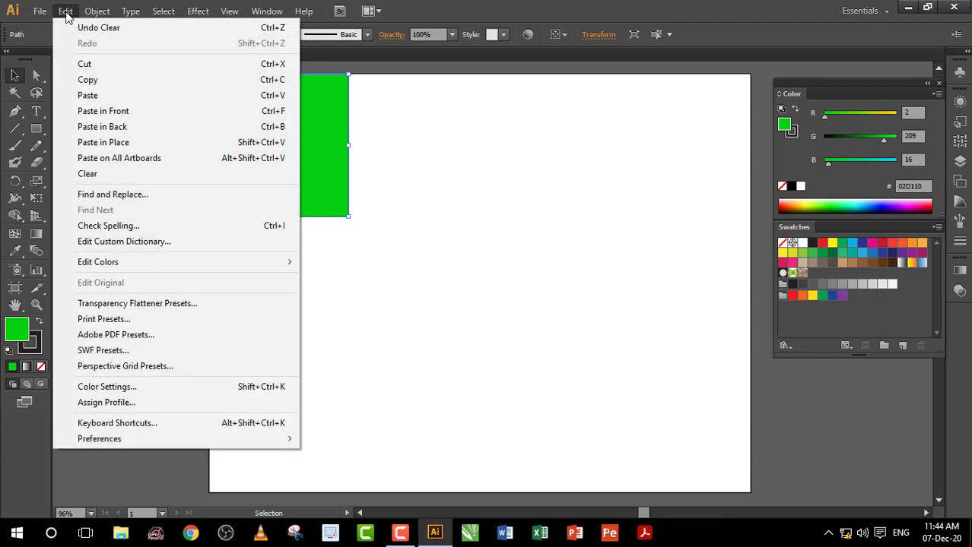
{"action": "left_click", "coordinate": [116, 81]}
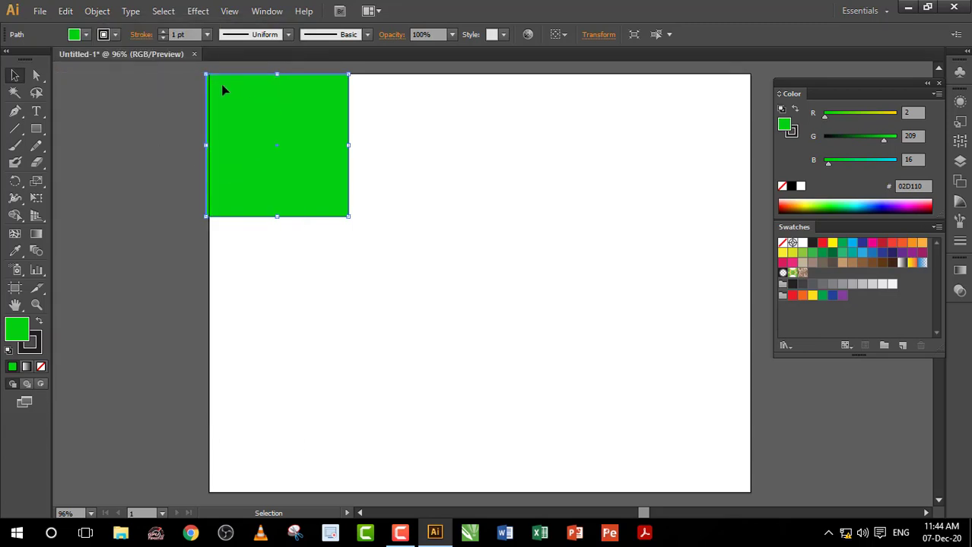
{"action": "left_click", "coordinate": [66, 11]}
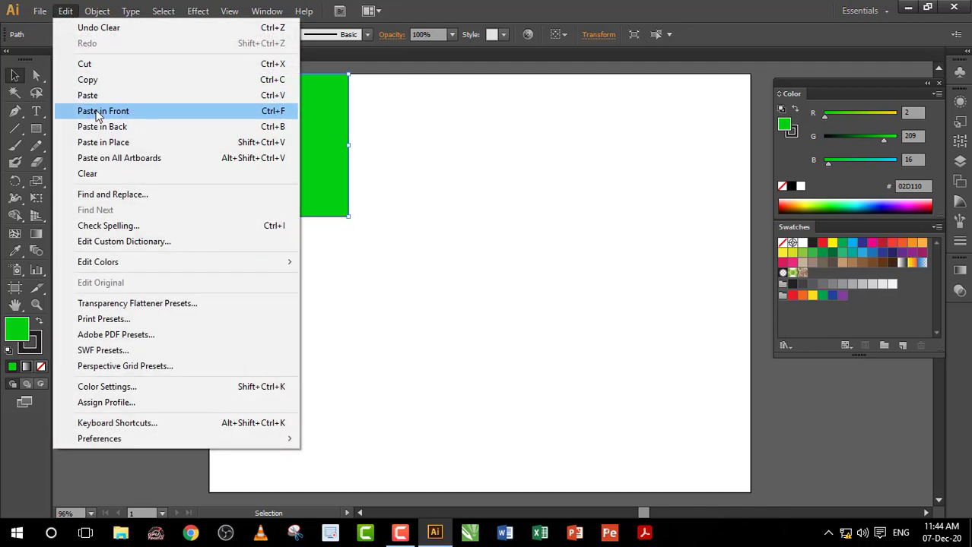
{"action": "left_click", "coordinate": [274, 115]}
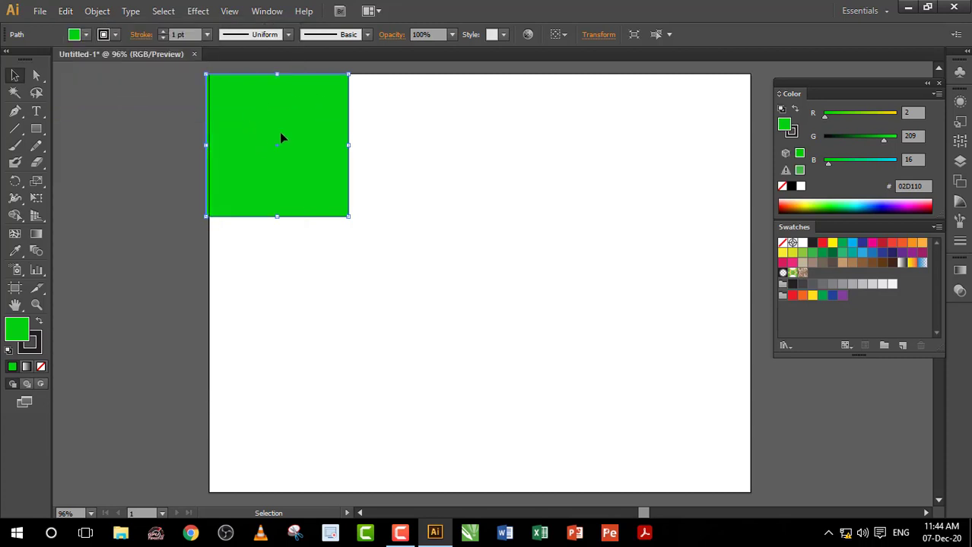
{"action": "key", "text": "ctrl+shift+a"}
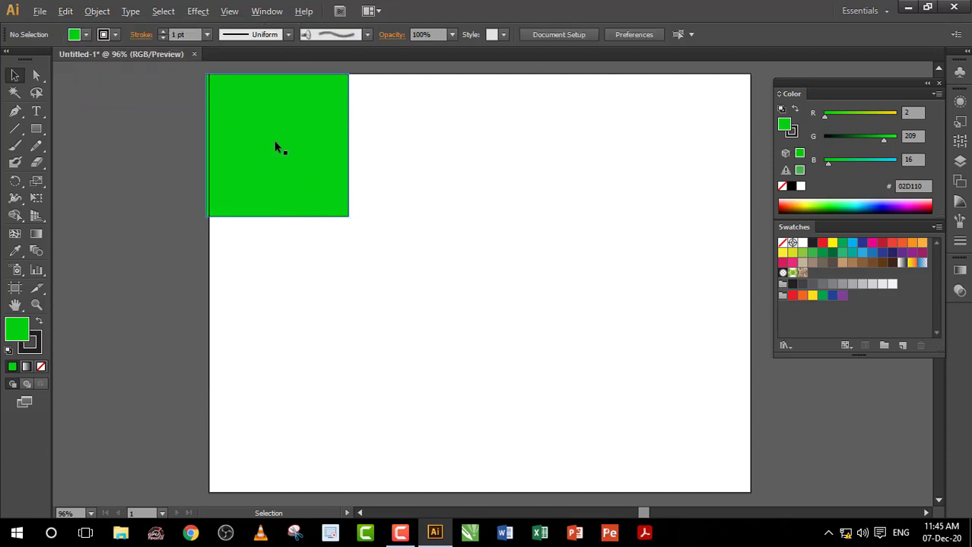
Move the green copy below and right of the original, scale it down, and fill it red
{"action": "left_click_drag", "start_coordinate": [275, 144], "coordinate": [285, 296]}
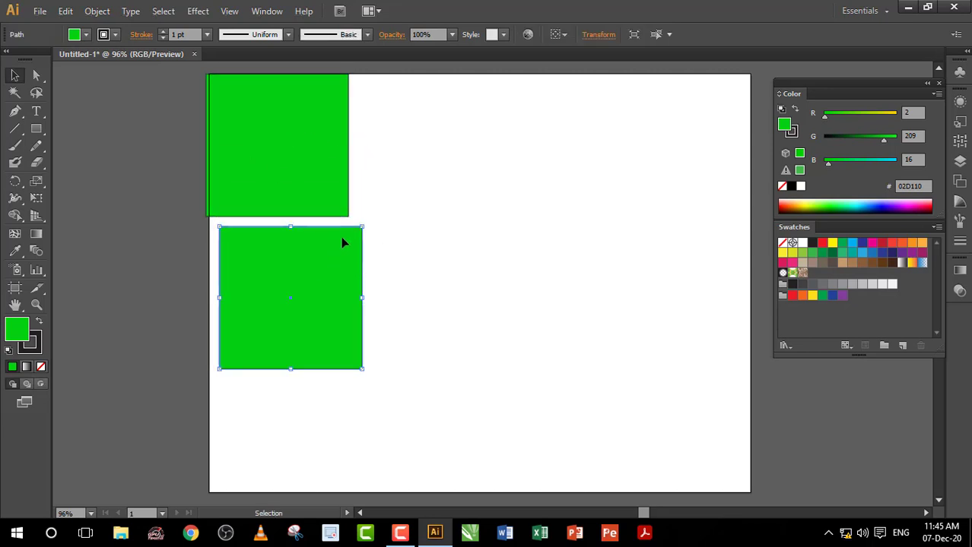
{"action": "left_click_drag", "start_coordinate": [312, 270], "coordinate": [435, 279]}
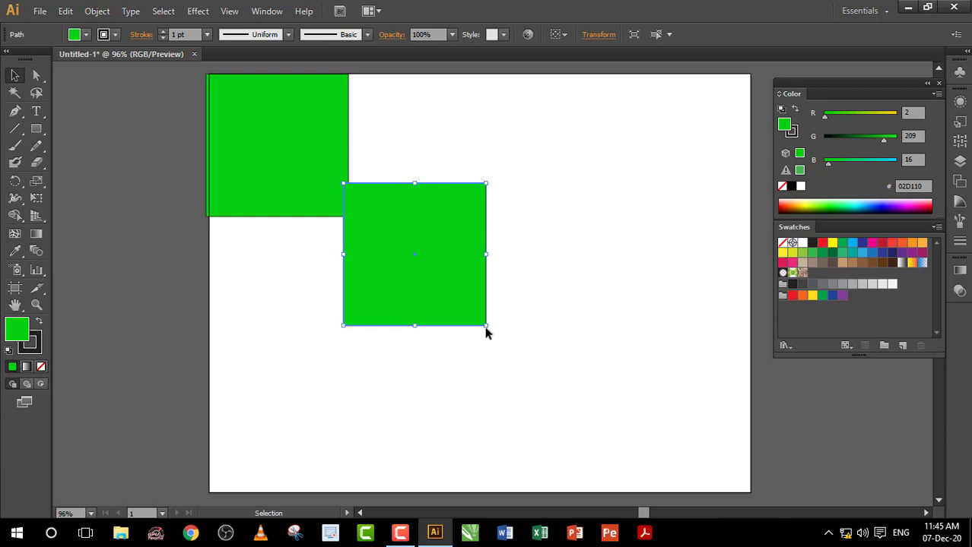
{"action": "left_click_drag", "start_coordinate": [486, 327], "coordinate": [461, 301]}
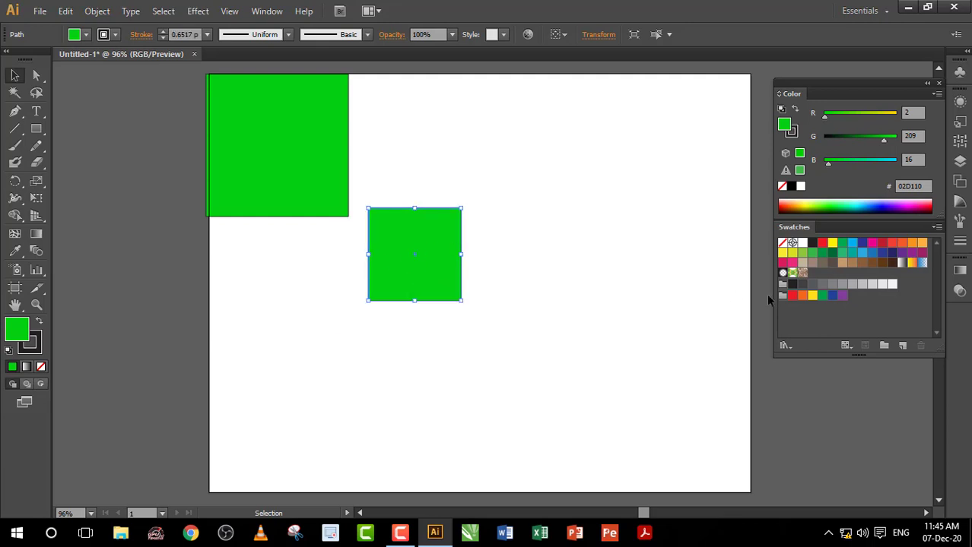
{"action": "left_click", "coordinate": [822, 242]}
Practise selecting both the green and red squares together, then clear the selection
{"action": "mouse_move", "coordinate": [546, 144]}
{"action": "left_mouse_down"}
{"action": "mouse_move", "coordinate": [346, 225]}
{"action": "mouse_move", "coordinate": [498, 149]}
{"action": "left_mouse_up"}
{"action": "left_click_drag", "start_coordinate": [508, 113], "coordinate": [269, 248]}
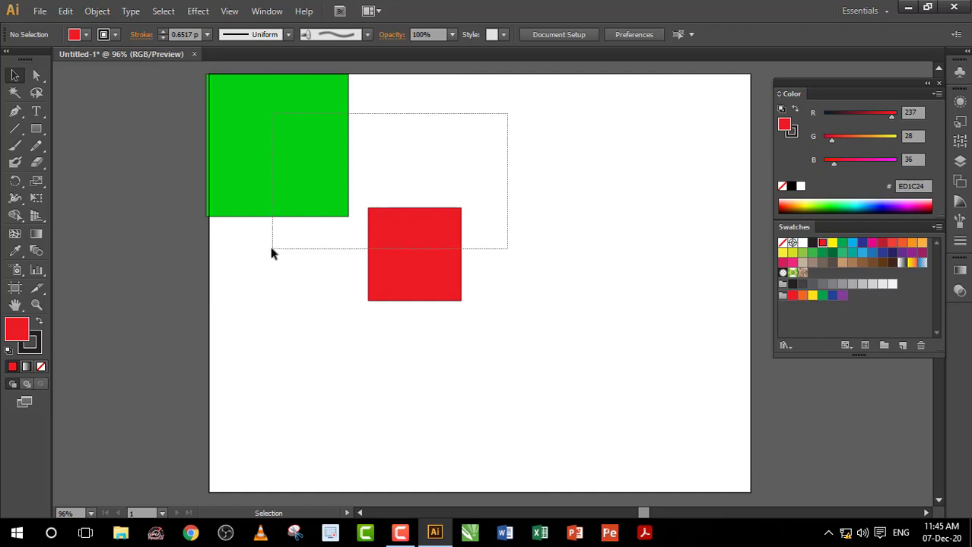
{"action": "left_click", "coordinate": [480, 236]}
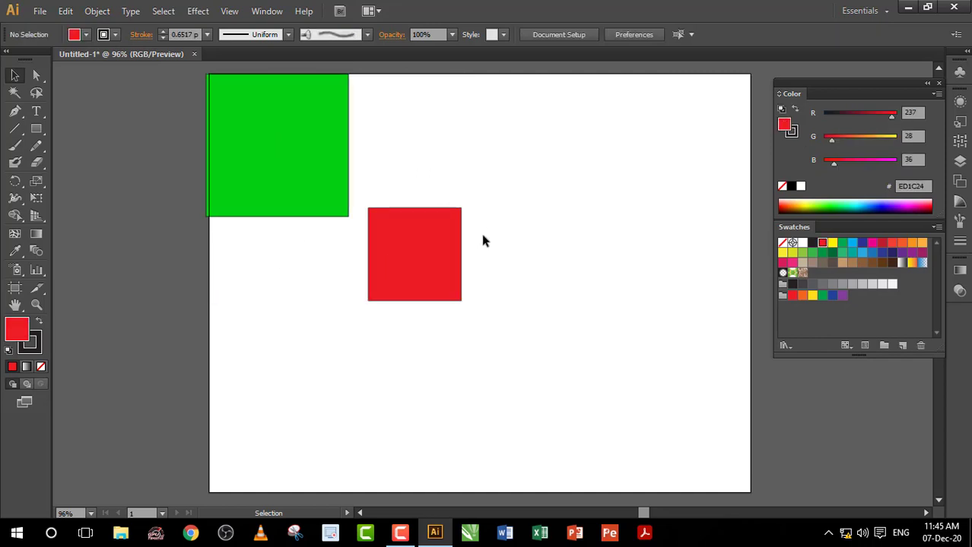
{"action": "left_click", "coordinate": [289, 160]}
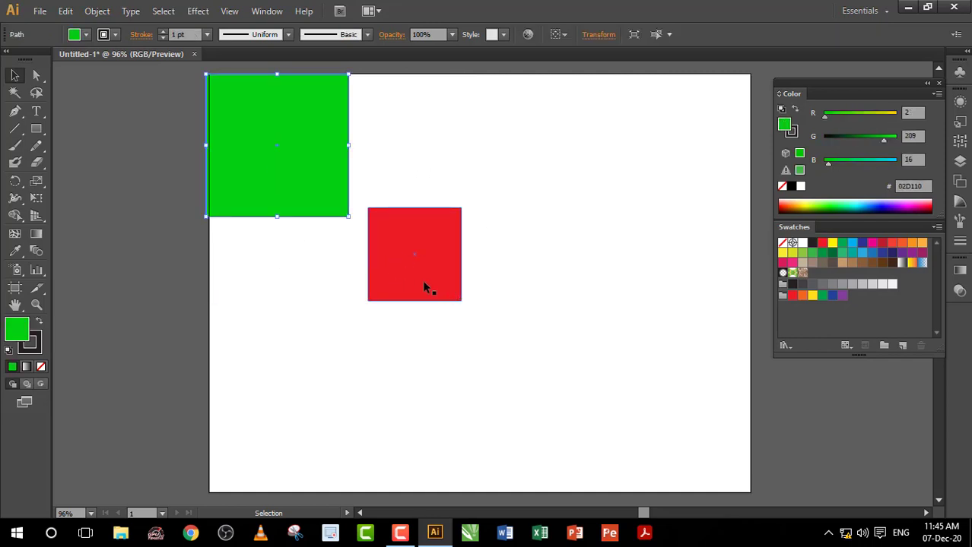
{"action": "key", "text": "shift"}
{"action": "left_click", "coordinate": [427, 271], "text": "shift"}
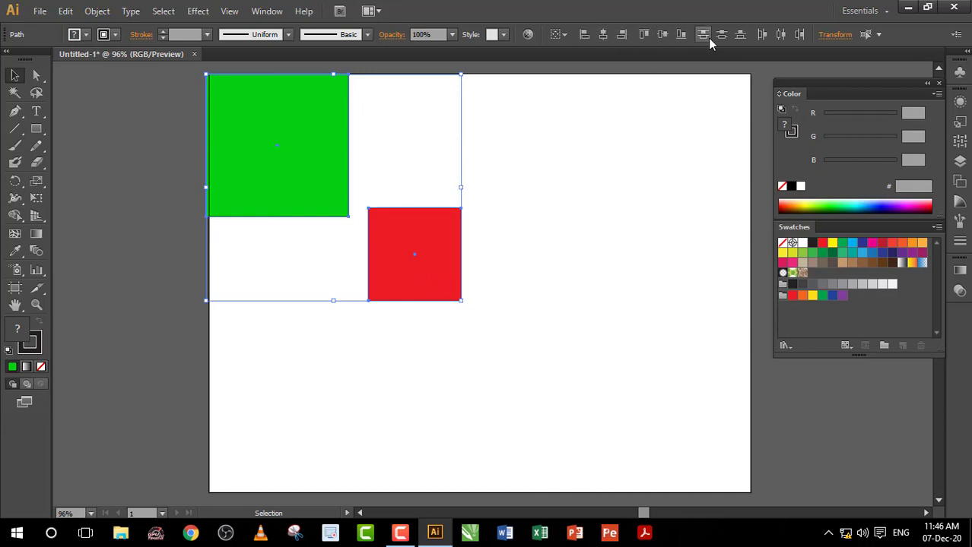
{"action": "left_click", "coordinate": [544, 199]}
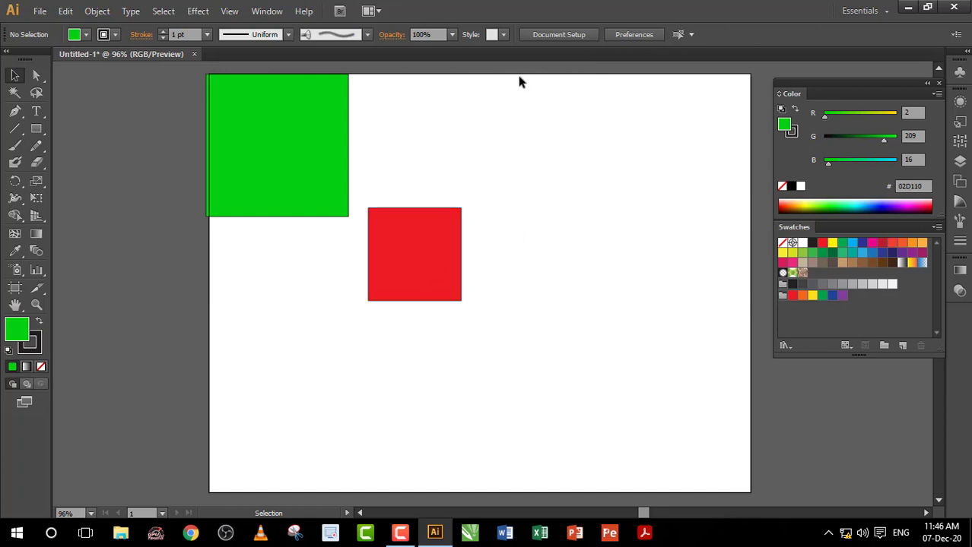
Select both squares and try left-edge and horizontal-centre alignment
{"action": "left_click", "coordinate": [426, 248]}
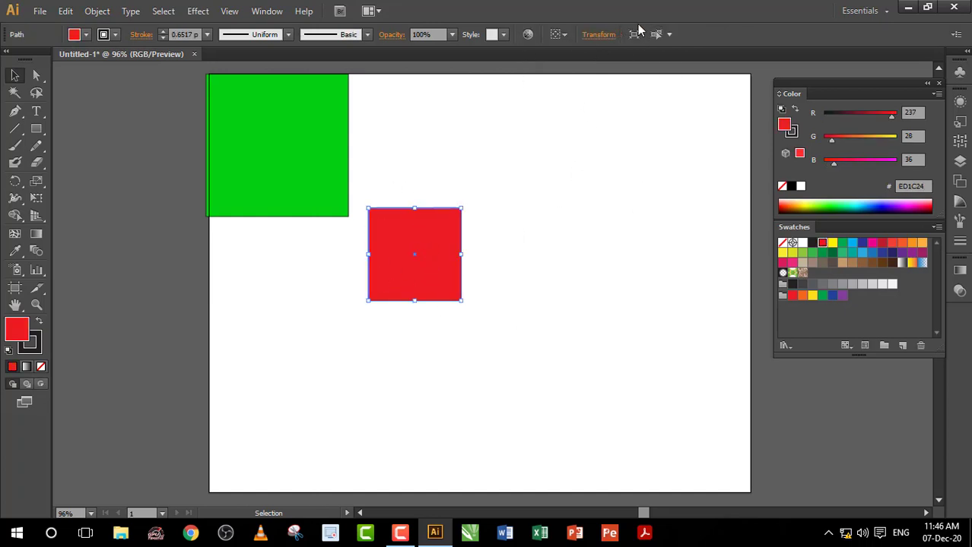
{"action": "left_click", "coordinate": [323, 166], "text": "shift"}
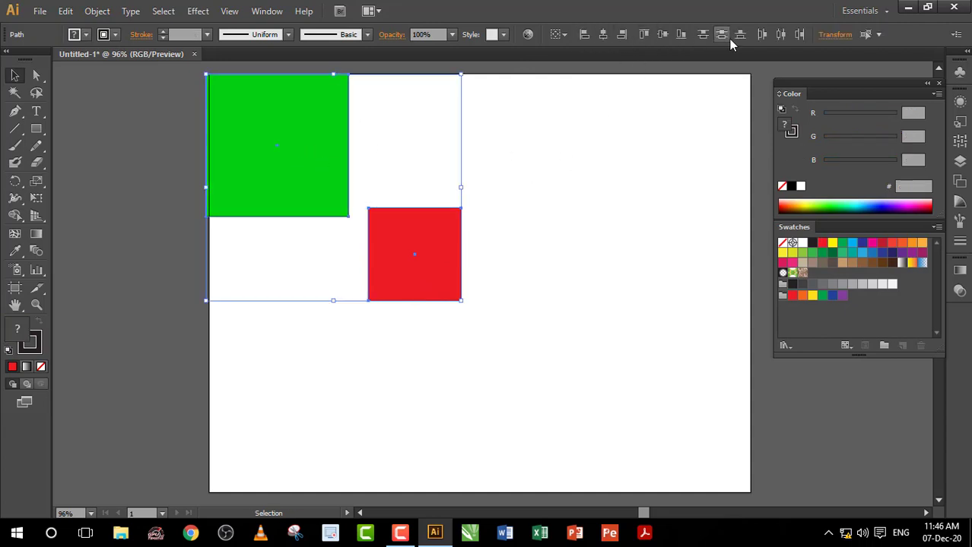
{"action": "left_click", "coordinate": [585, 36]}
{"action": "left_click", "coordinate": [584, 38]}
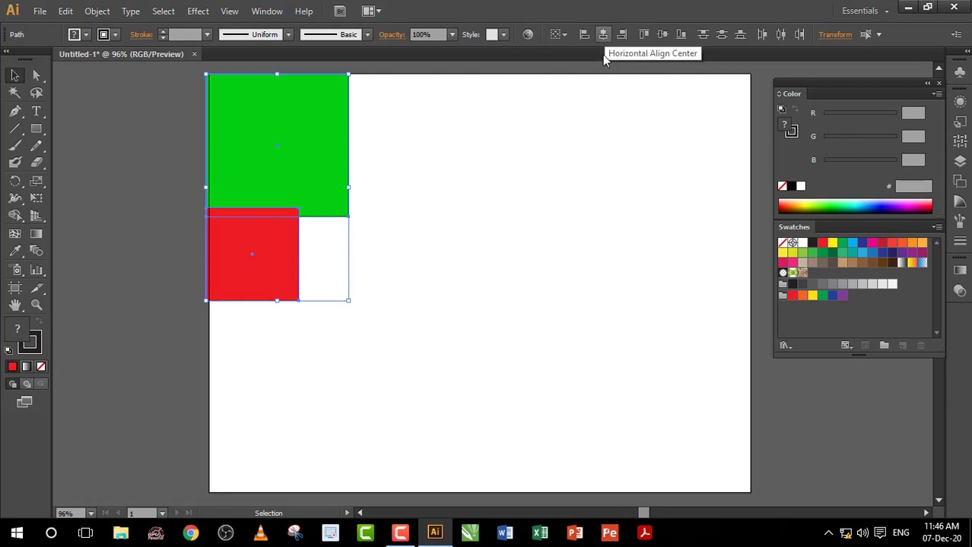
{"action": "left_click", "coordinate": [603, 35]}
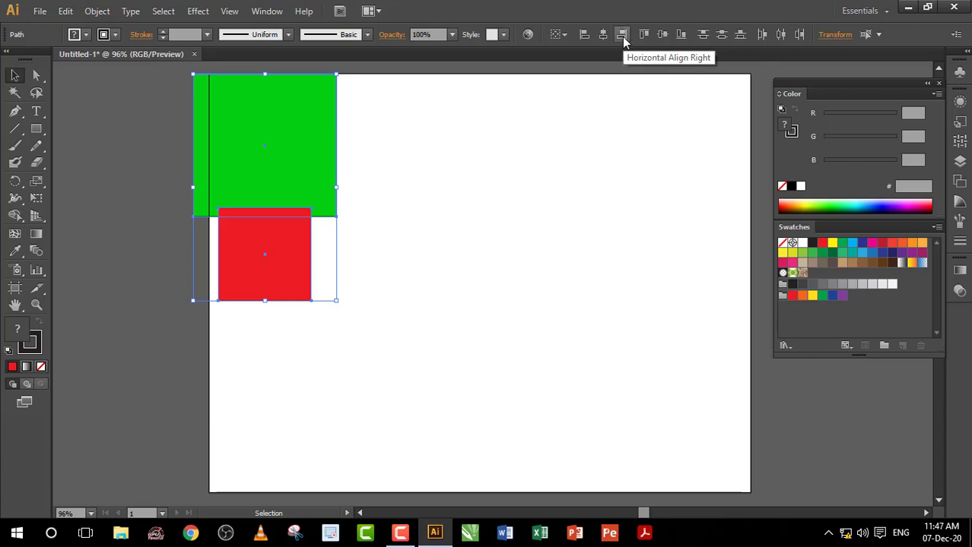
Try right, top, vertical-centre, bottom and top-distribute alignment, and check the Align To options
{"action": "left_click", "coordinate": [622, 37]}
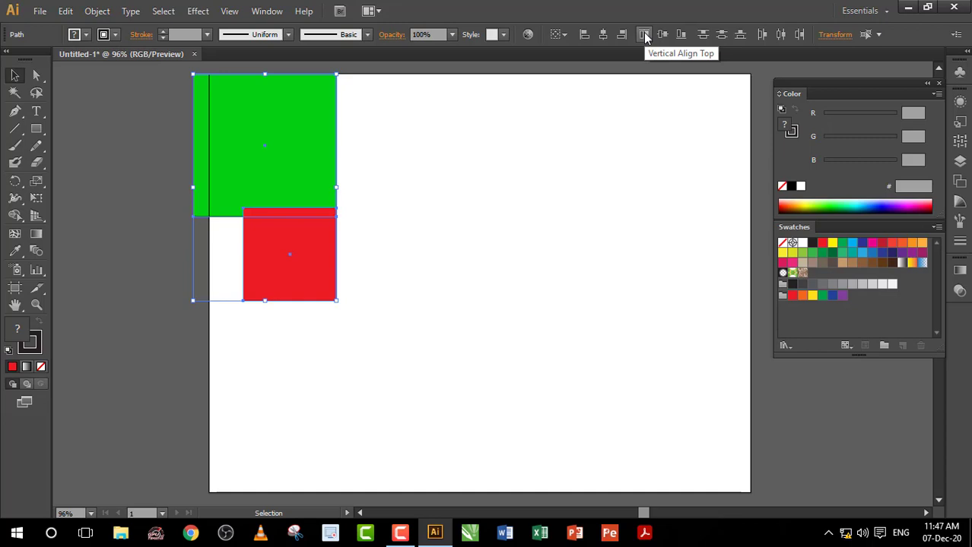
{"action": "left_click", "coordinate": [644, 37]}
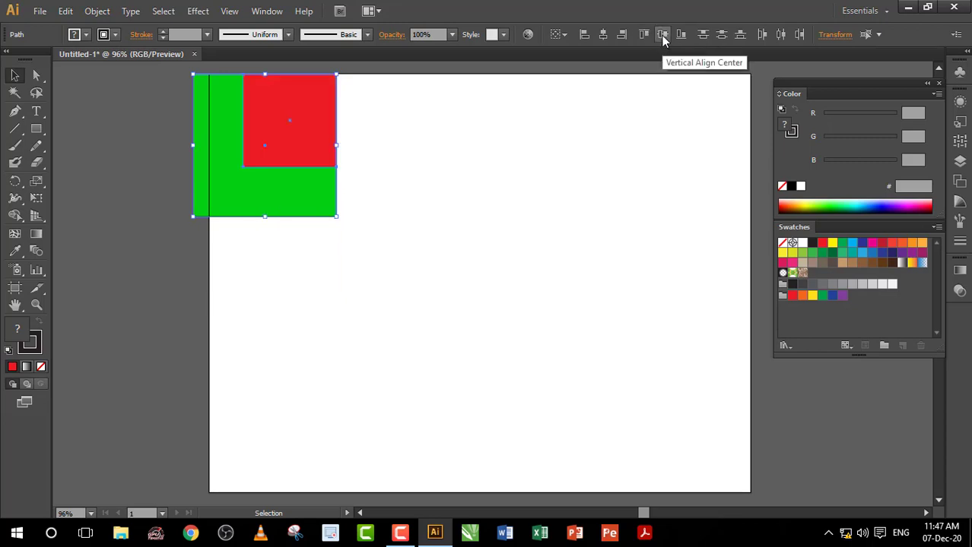
{"action": "left_click", "coordinate": [663, 36]}
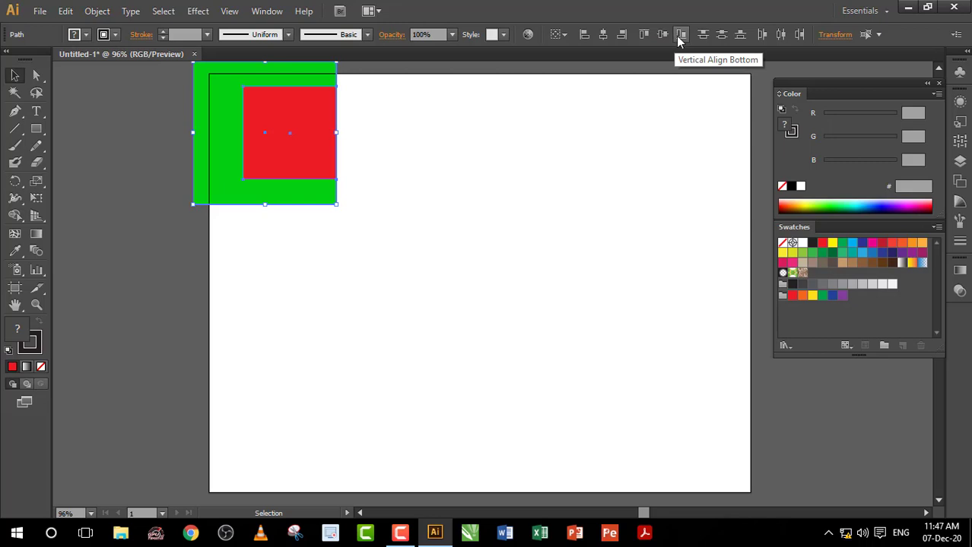
{"action": "left_click", "coordinate": [680, 35]}
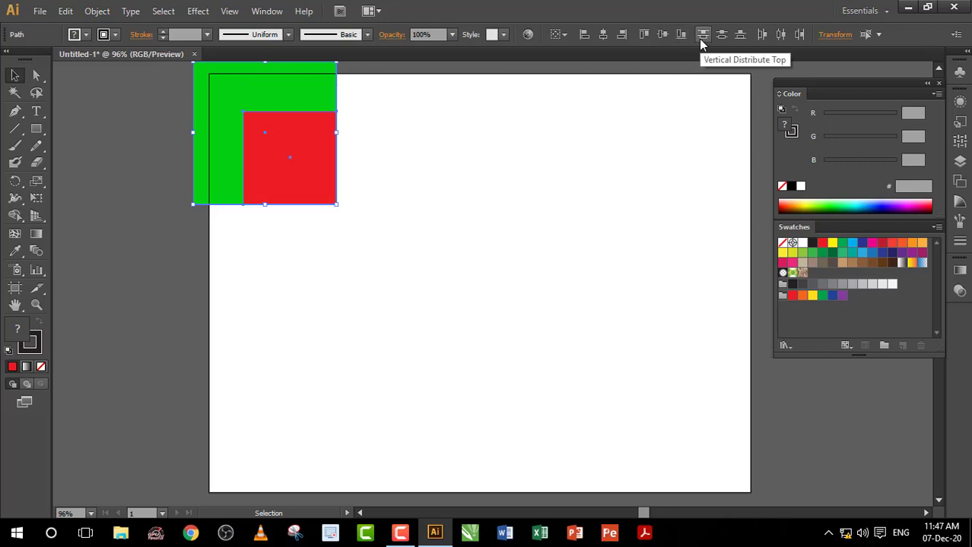
{"action": "left_click", "coordinate": [699, 38]}
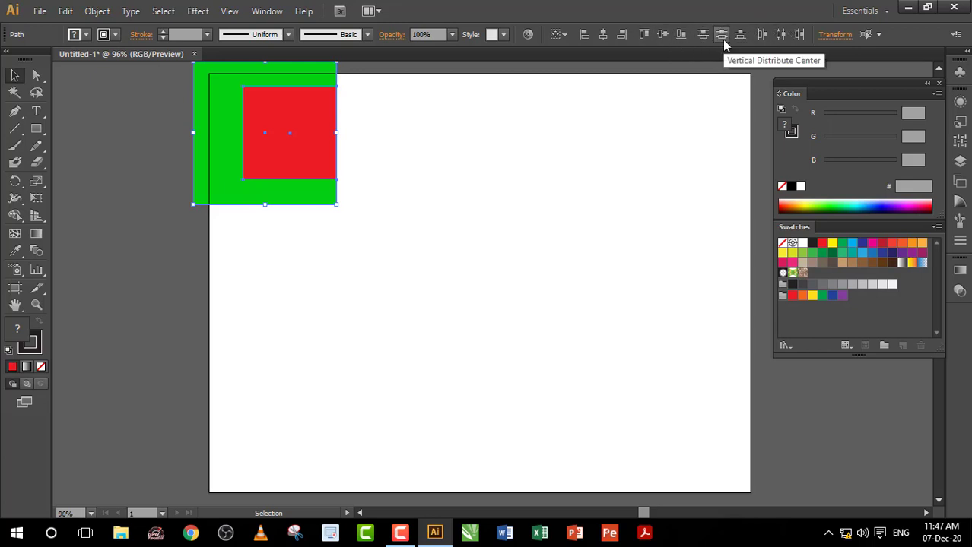
{"action": "left_click", "coordinate": [564, 35]}
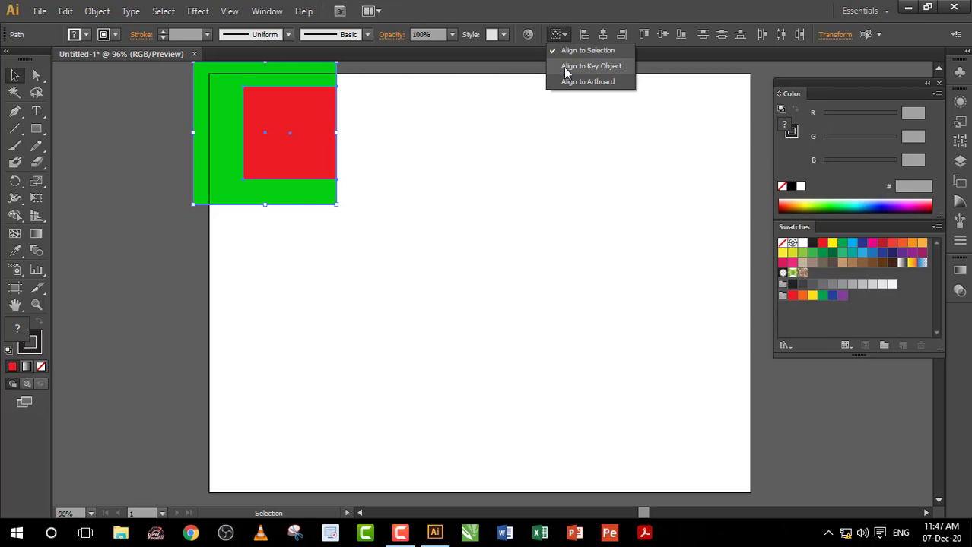
Move the red square right, select both squares, and try horizontal centring before undoing it
{"action": "left_click", "coordinate": [532, 166]}
{"action": "mouse_move", "coordinate": [326, 154]}
{"action": "left_mouse_down"}
{"action": "mouse_move", "coordinate": [381, 200]}
{"action": "mouse_move", "coordinate": [489, 224]}
{"action": "left_mouse_up"}
{"action": "left_click_drag", "start_coordinate": [267, 325], "coordinate": [458, 164]}
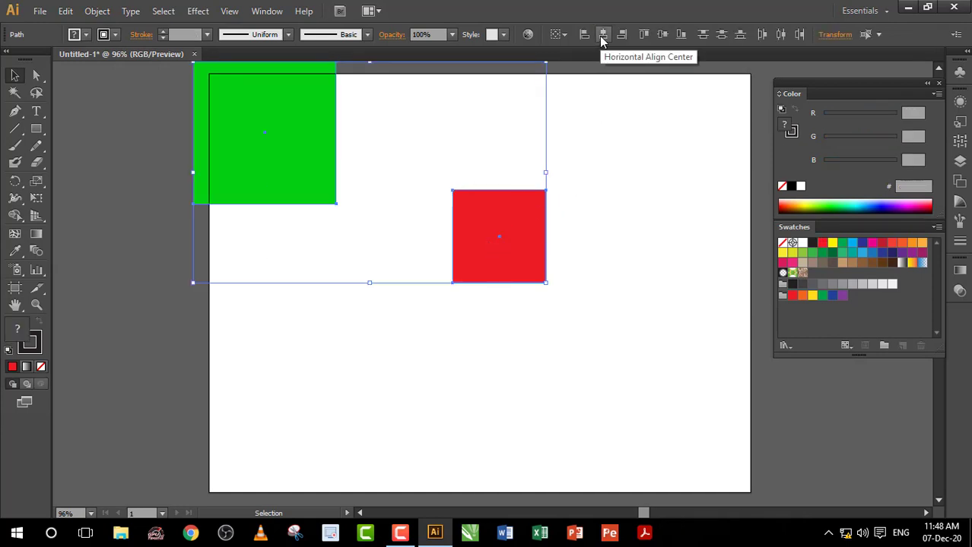
{"action": "left_click", "coordinate": [600, 36]}
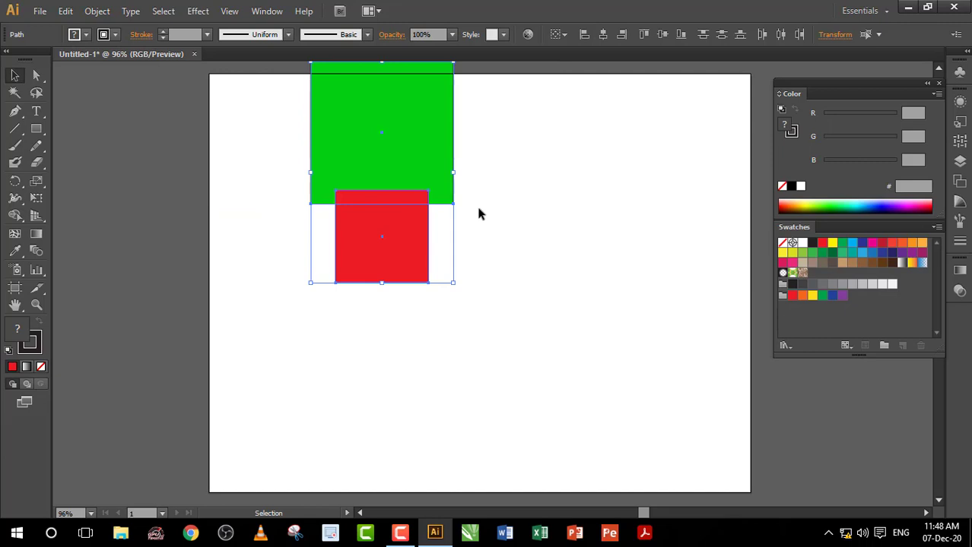
{"action": "key", "text": "ctrl+z"}
Align to Key Object with the green square as key, centring the red square under it
{"action": "left_click", "coordinate": [565, 35]}
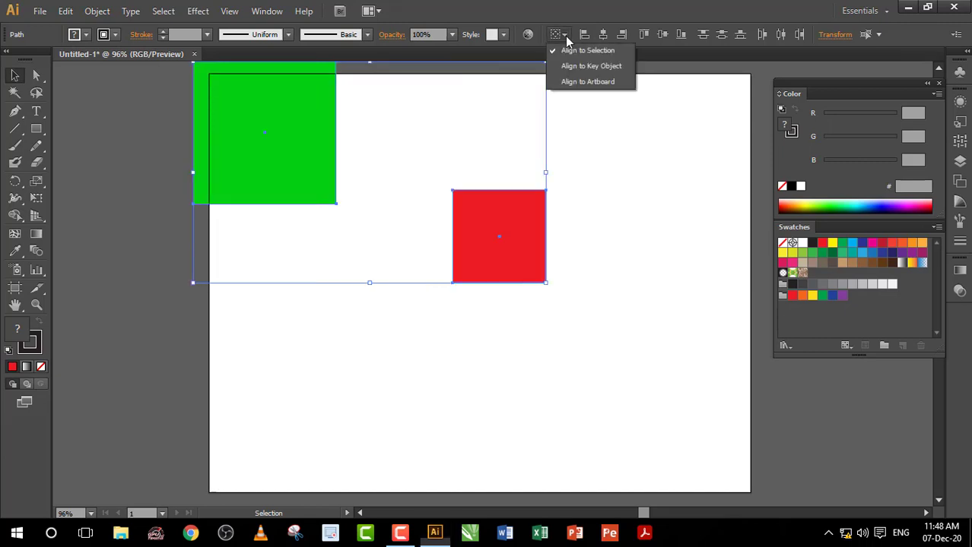
{"action": "left_click", "coordinate": [588, 66]}
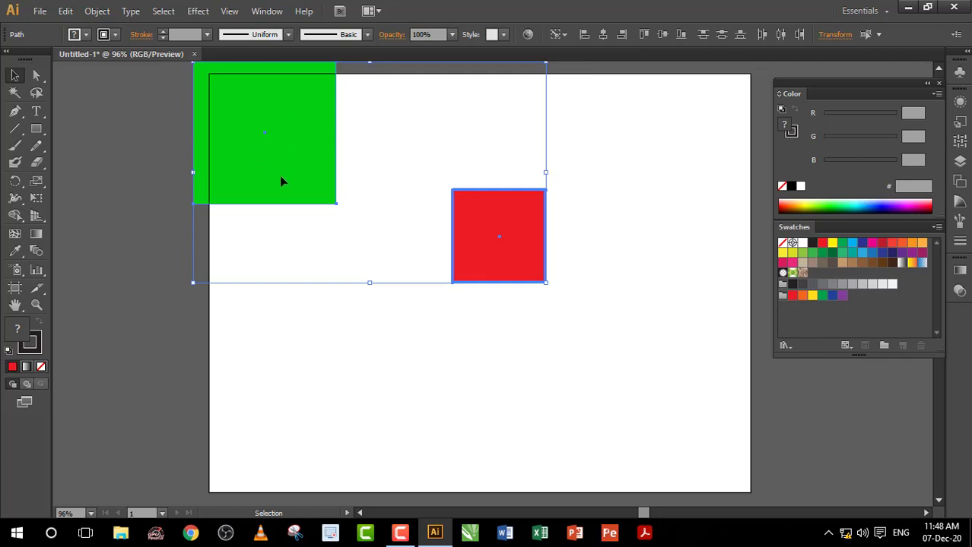
{"action": "left_click", "coordinate": [305, 162]}
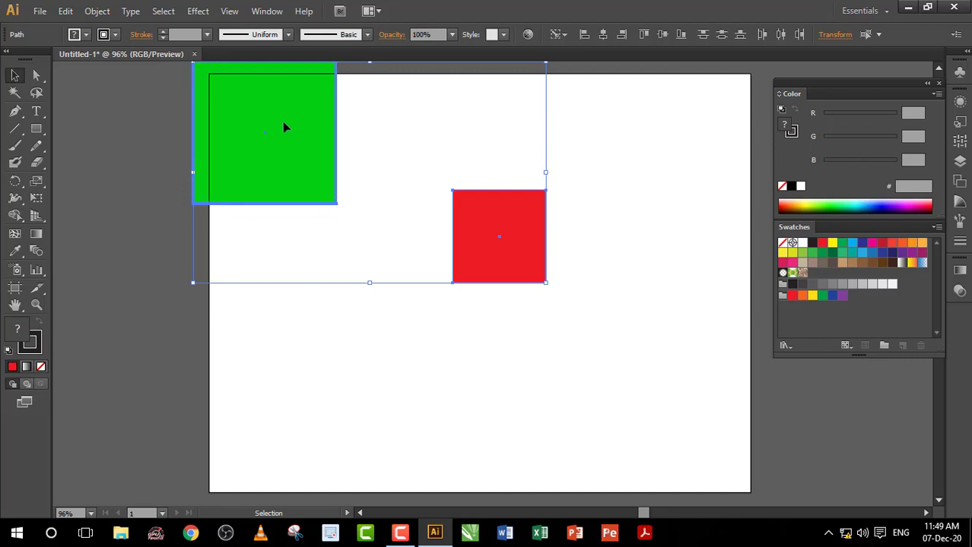
{"action": "left_click", "coordinate": [602, 35]}
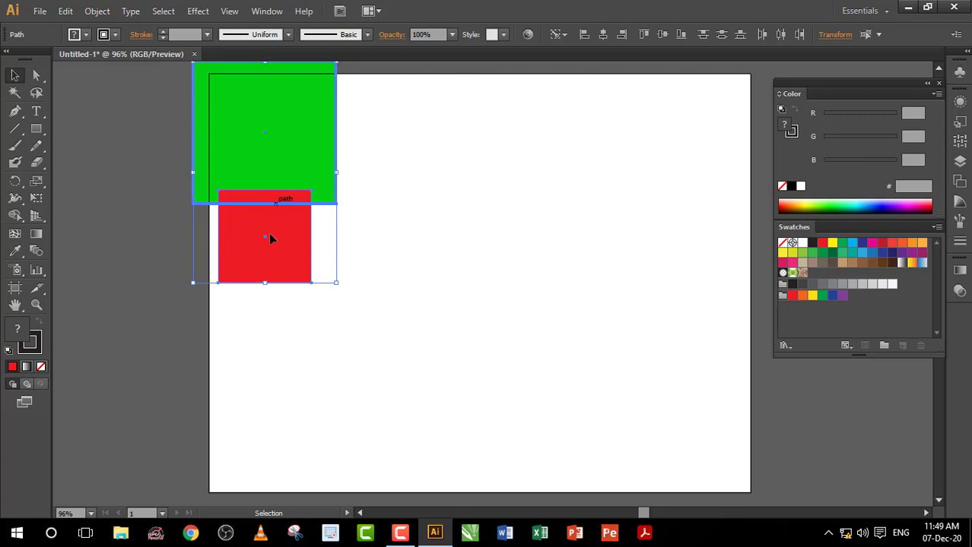
Move the red square back out, make it the key object, and centre the green above it
{"action": "left_click_drag", "start_coordinate": [251, 256], "coordinate": [485, 255]}
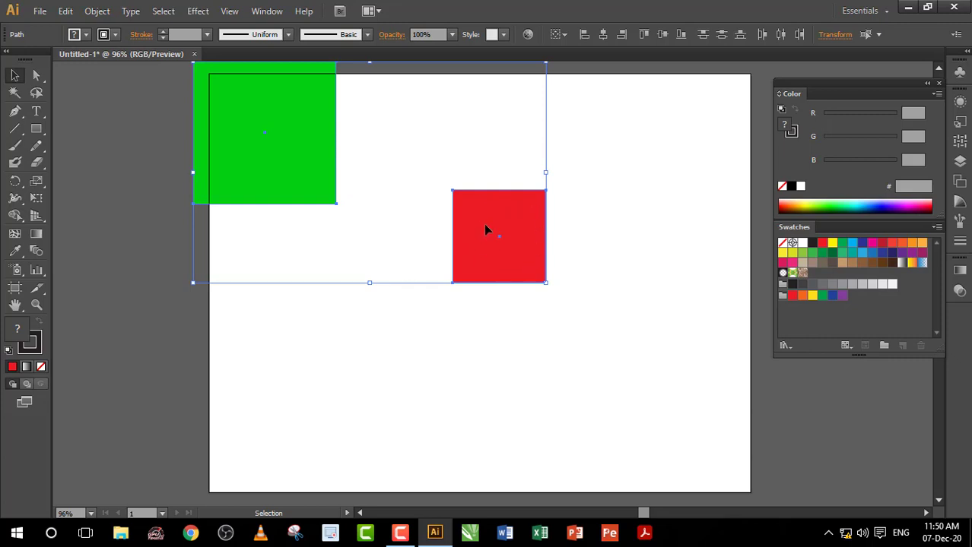
{"action": "left_click", "coordinate": [482, 225]}
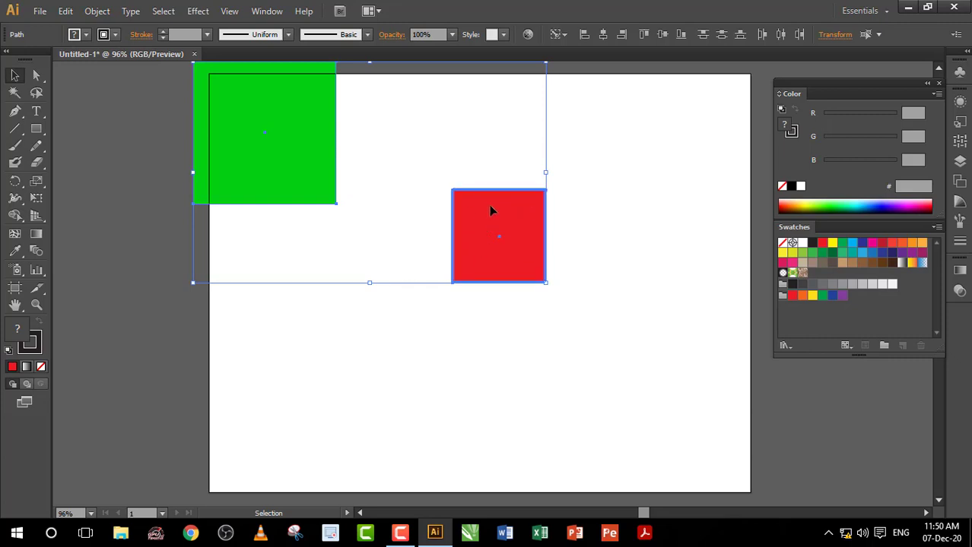
{"action": "left_click", "coordinate": [603, 37]}
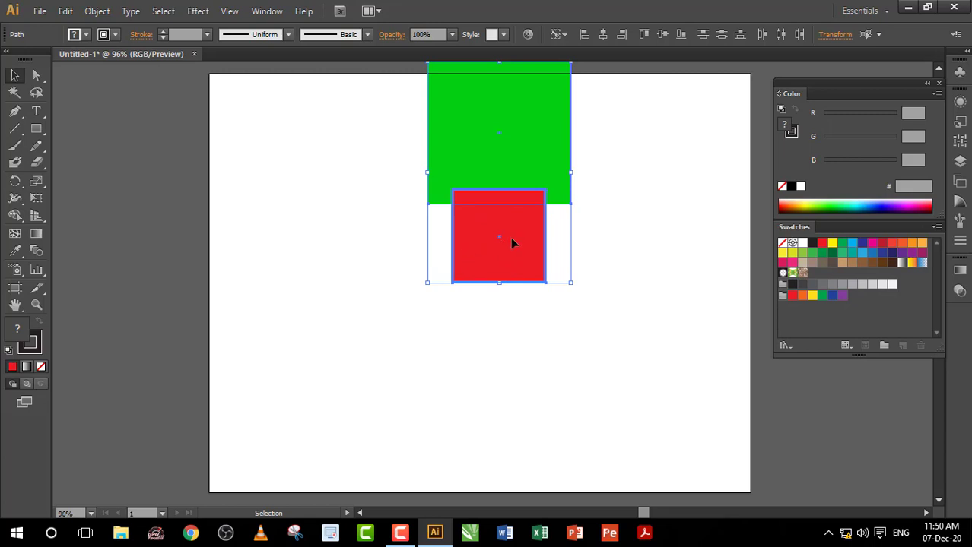
{"action": "left_click", "coordinate": [562, 38]}
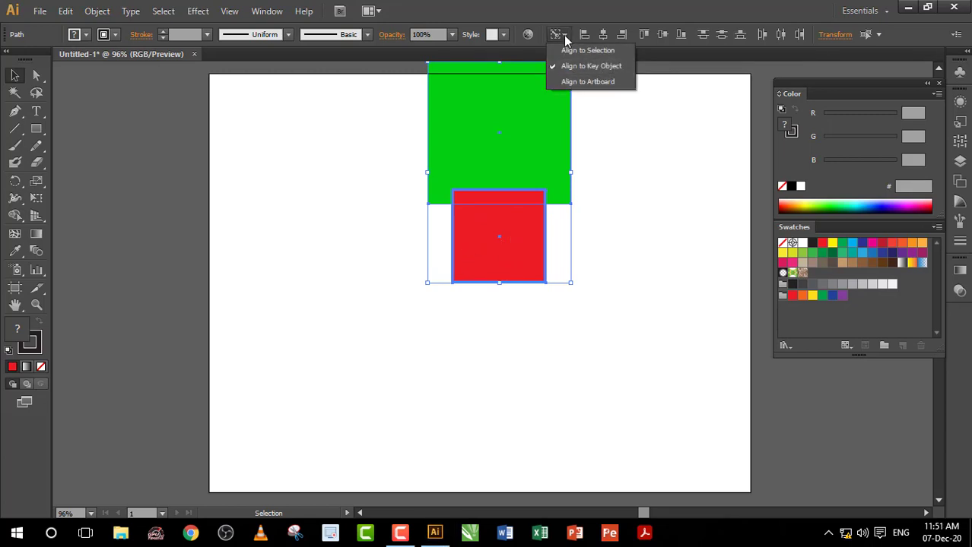
Align both squares to the artboard, trying left, centre, right, top and vertical centre, ending centred
{"action": "left_click", "coordinate": [582, 84]}
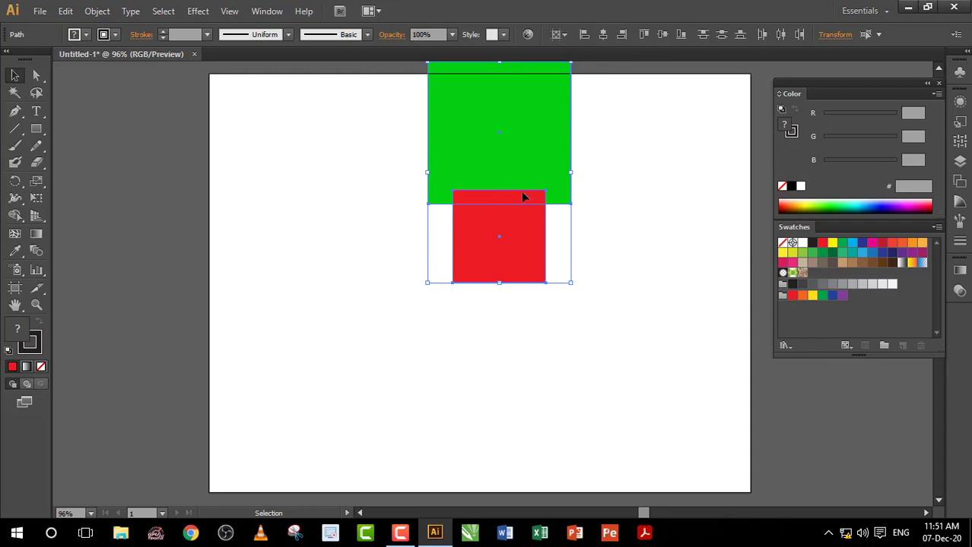
{"action": "left_click", "coordinate": [584, 36]}
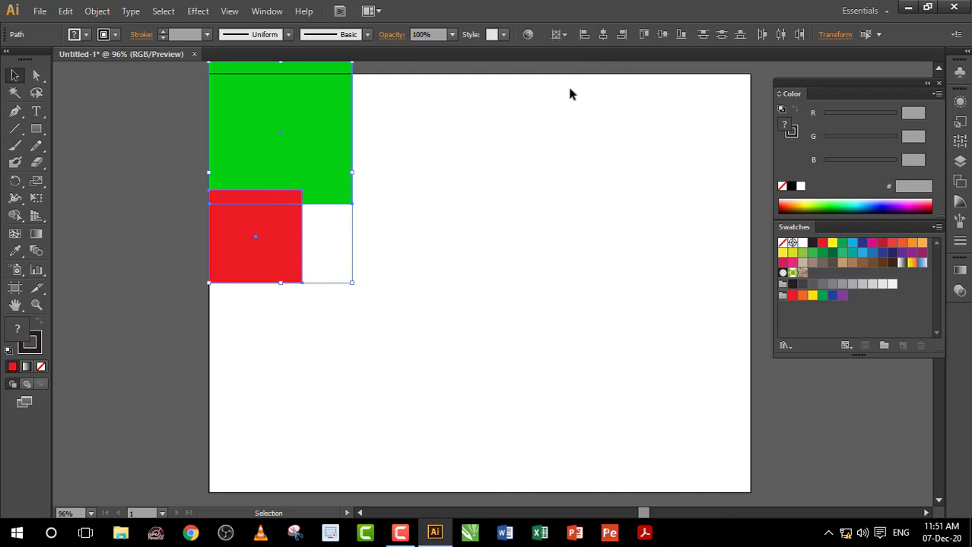
{"action": "left_click", "coordinate": [601, 35]}
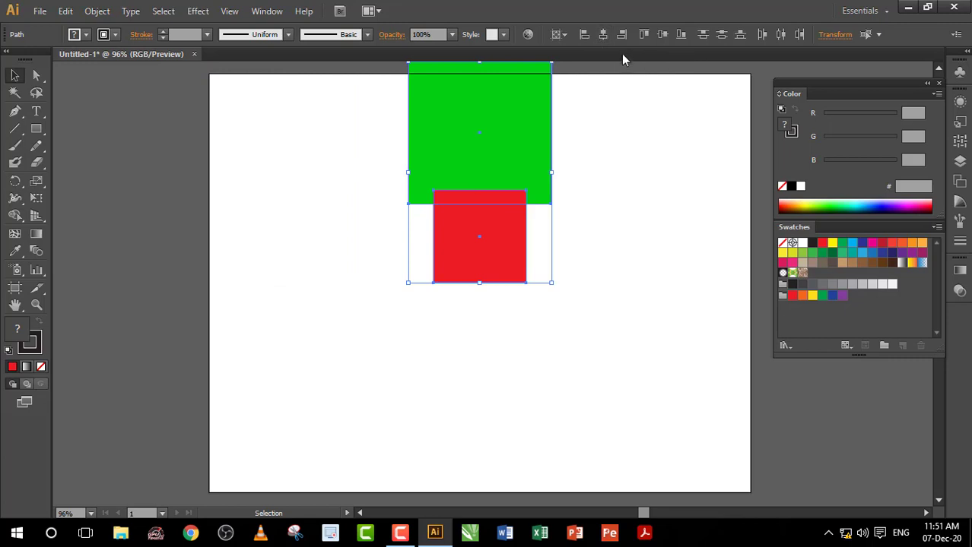
{"action": "left_click", "coordinate": [622, 35]}
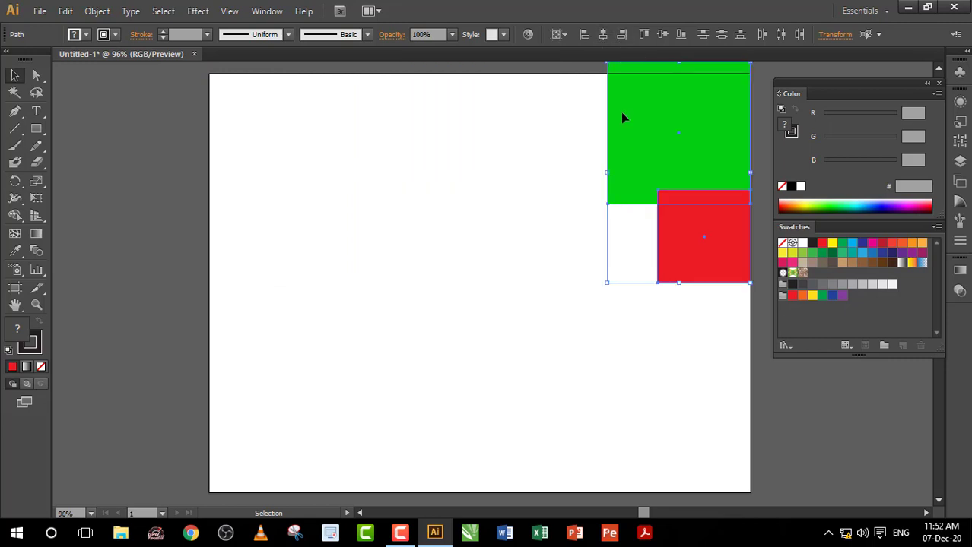
{"action": "left_click", "coordinate": [641, 35]}
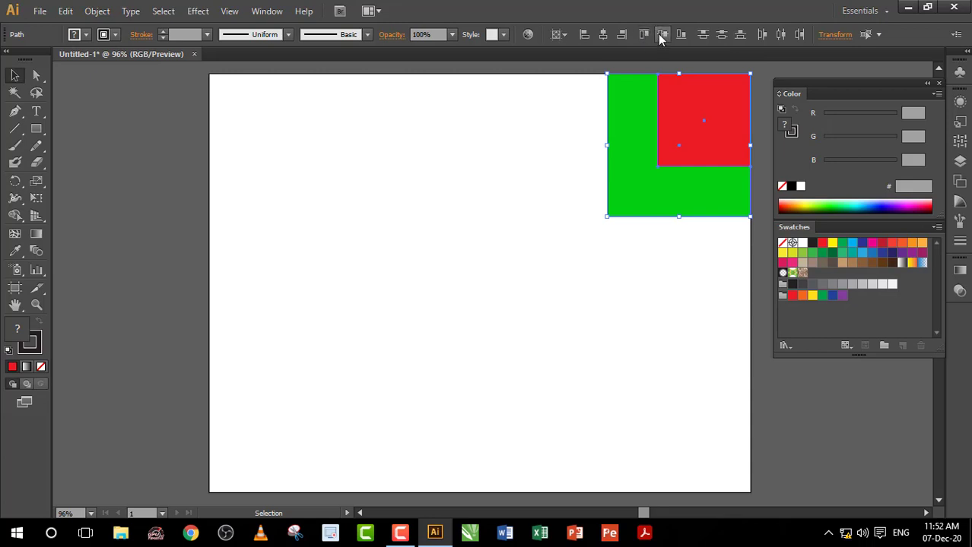
{"action": "left_click", "coordinate": [660, 35]}
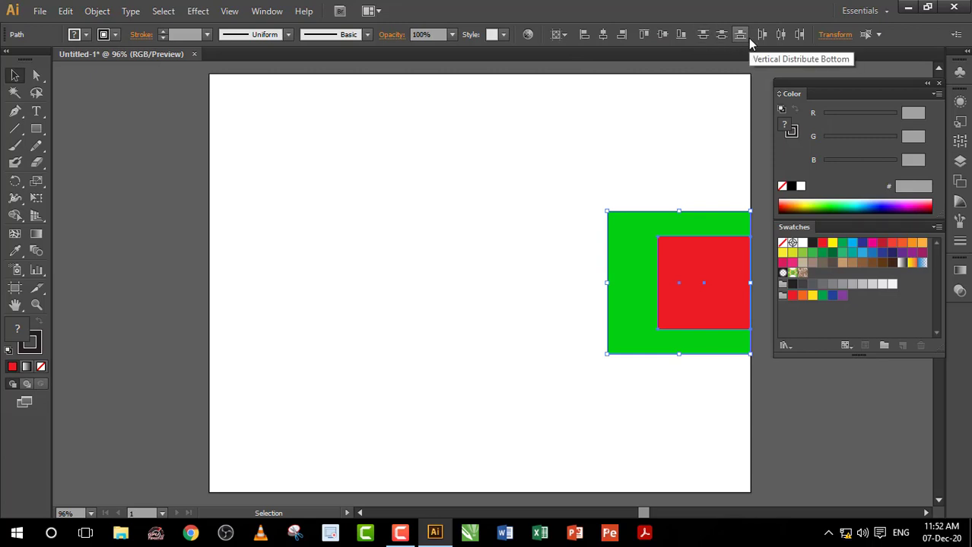
{"action": "key", "text": "ctrl+z"}
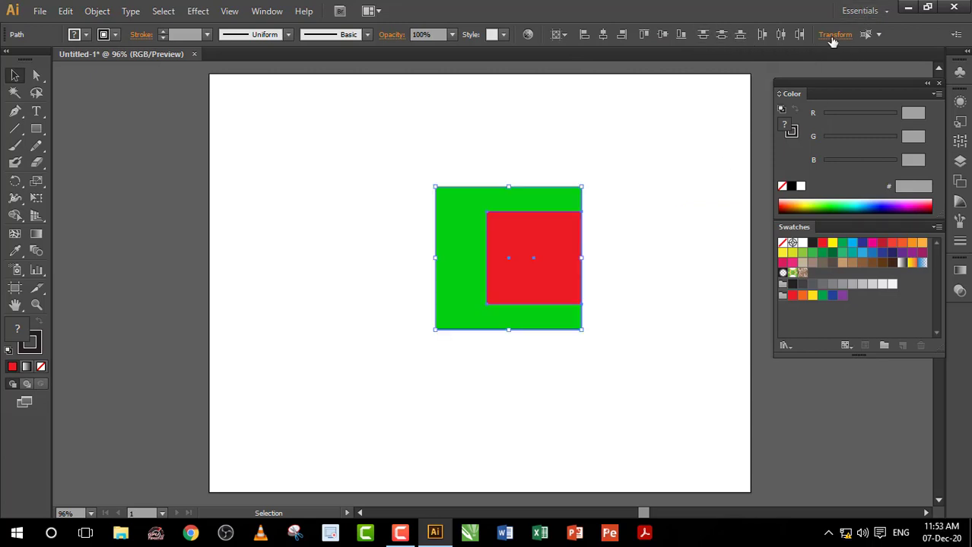
Move the square group by stepping X down to 407 pt and Y to 348 pt
{"action": "left_click", "coordinate": [833, 35]}
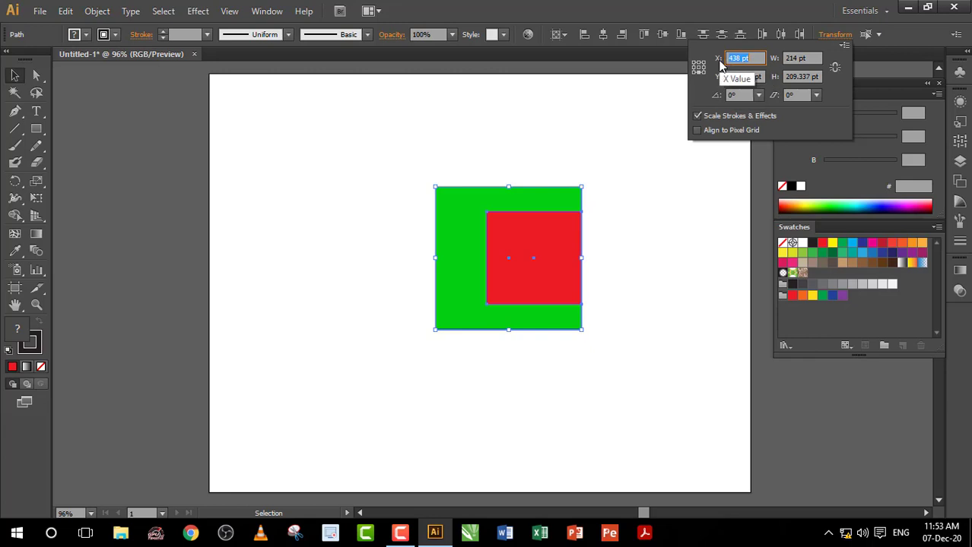
{"action": "key", "text": "Down"}
{"action": "key", "text": "Down"}
{"action": "key", "text": "Down"}
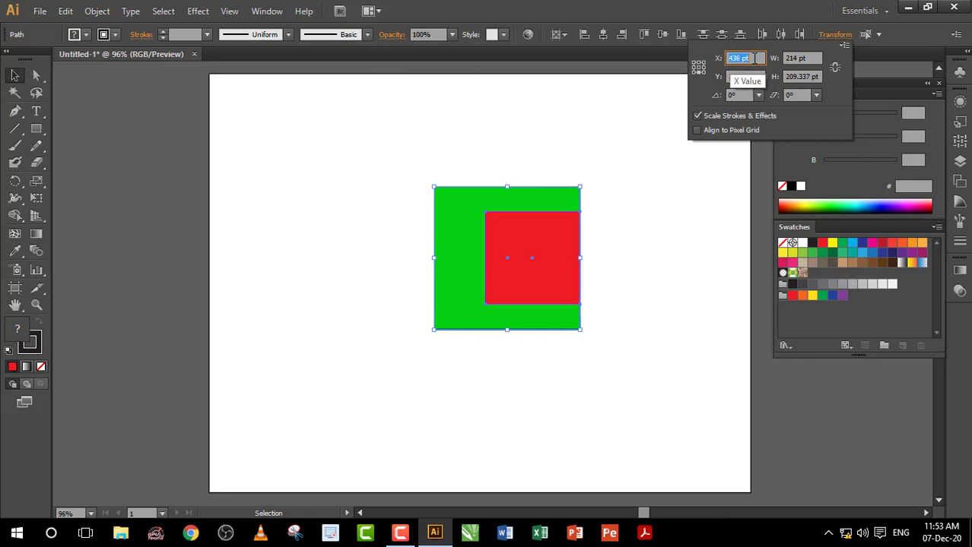
{"action": "key", "text": "Down"}
{"action": "key", "text": "Down"}
{"action": "key", "text": "Down"}
{"action": "key", "text": "Down"}
{"action": "key", "text": "Down"}
{"action": "key", "text": "Down"}
{"action": "key", "text": "Down"}
{"action": "key", "text": "Down"}
{"action": "key", "text": "Down"}
{"action": "key", "text": "Down"}
{"action": "key", "text": "Down"}
{"action": "key", "text": "Down"}
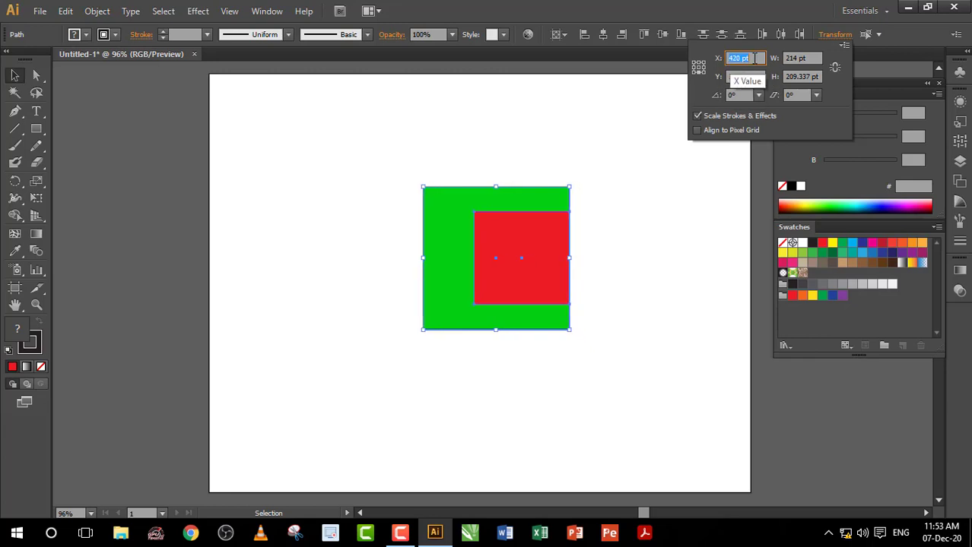
{"action": "key", "text": "Down"}
{"action": "key", "text": "Down"}
{"action": "key", "text": "Down"}
{"action": "key", "text": "Down"}
{"action": "key", "text": "Down"}
{"action": "key", "text": "Down"}
{"action": "key", "text": "Down"}
{"action": "key", "text": "Down"}
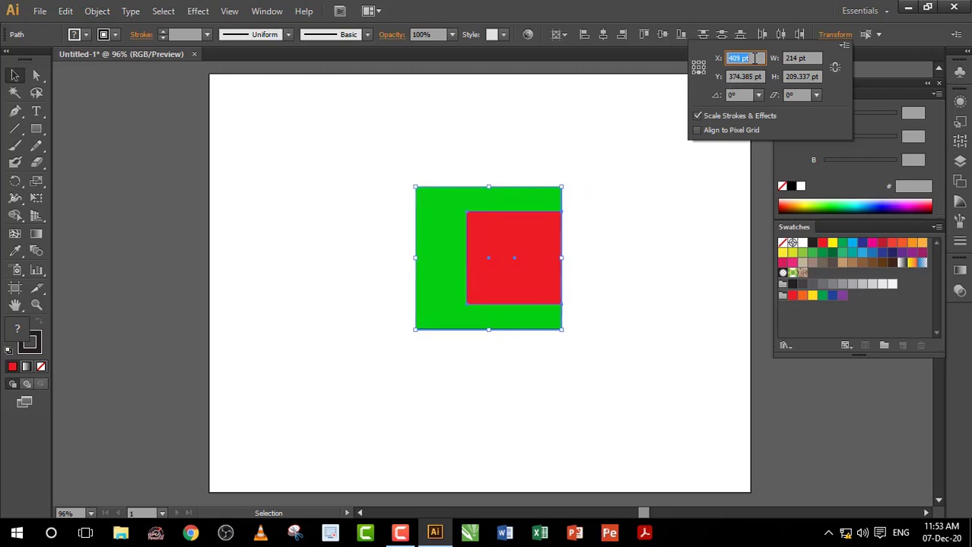
{"action": "key", "text": "Down"}
{"action": "key", "text": "Down"}
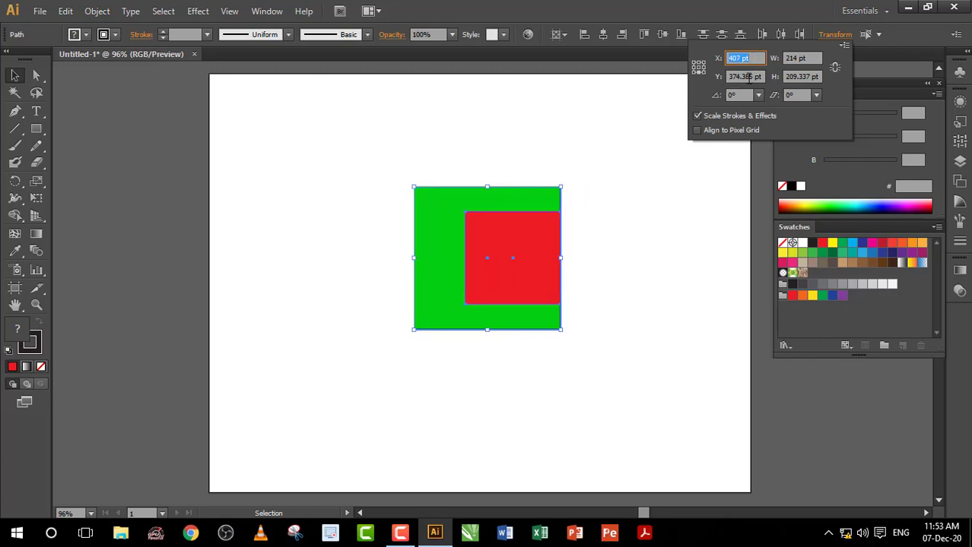
{"action": "left_click", "coordinate": [759, 76]}
{"action": "key", "text": "Down"}
{"action": "key", "text": "Down"}
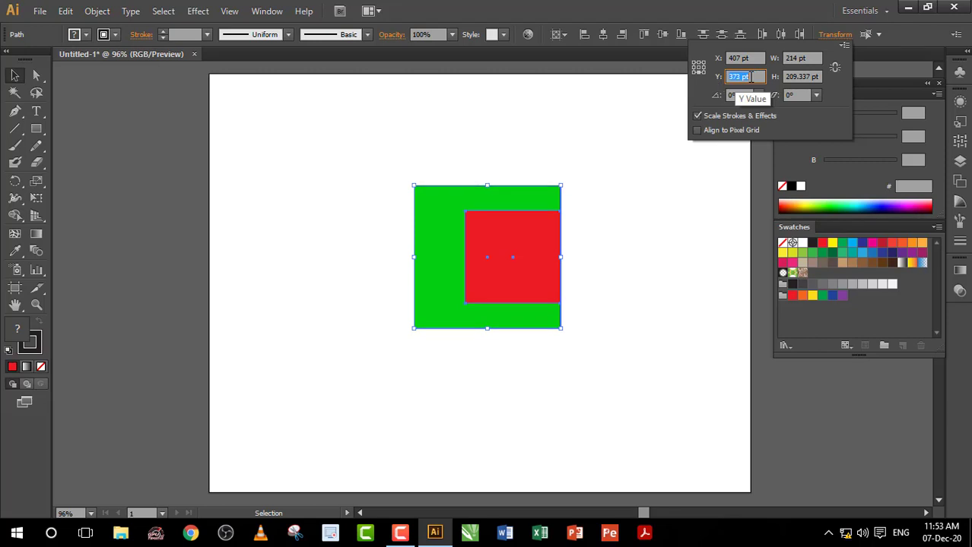
{"action": "key", "text": "Down"}
{"action": "key", "text": "Down"}
{"action": "key", "text": "Down"}
{"action": "key", "text": "Down"}
{"action": "key", "text": "Down"}
{"action": "key", "text": "Down"}
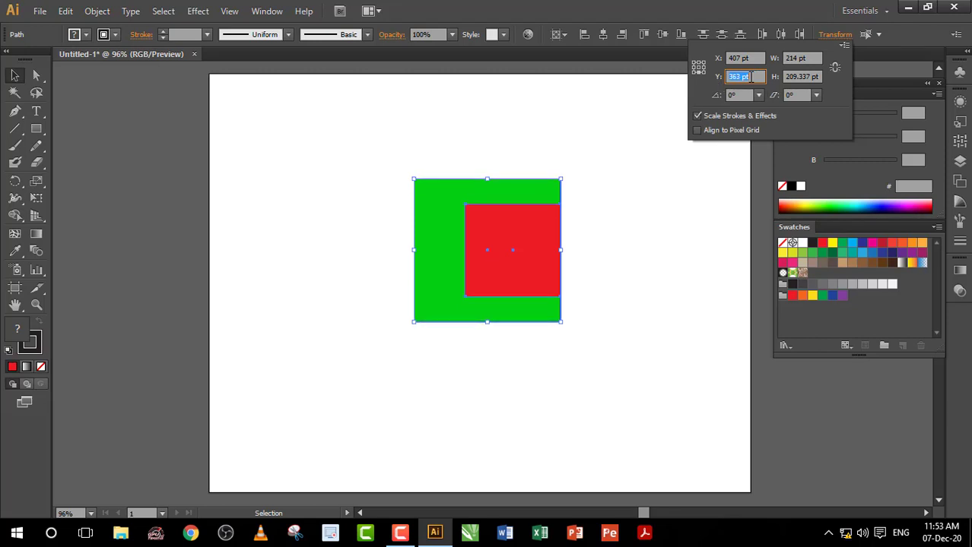
{"action": "key", "text": "Down"}
{"action": "key", "text": "Down"}
{"action": "key", "text": "Down"}
{"action": "key", "text": "Down"}
{"action": "key", "text": "Down"}
{"action": "key", "text": "Down"}
{"action": "key", "text": "Down"}
{"action": "key", "text": "Down"}
{"action": "key", "text": "Down"}
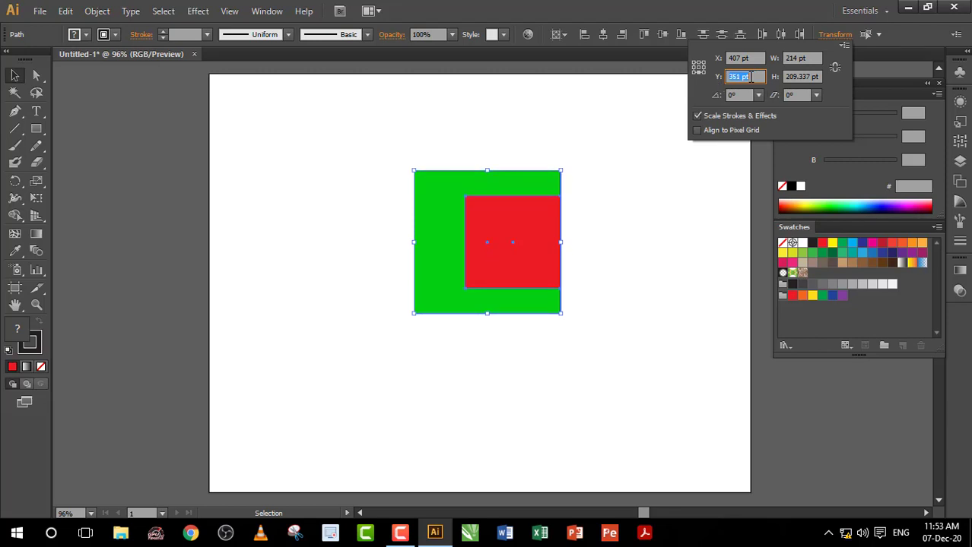
{"action": "key", "text": "Down"}
{"action": "key", "text": "Down"}
{"action": "key", "text": "Down"}
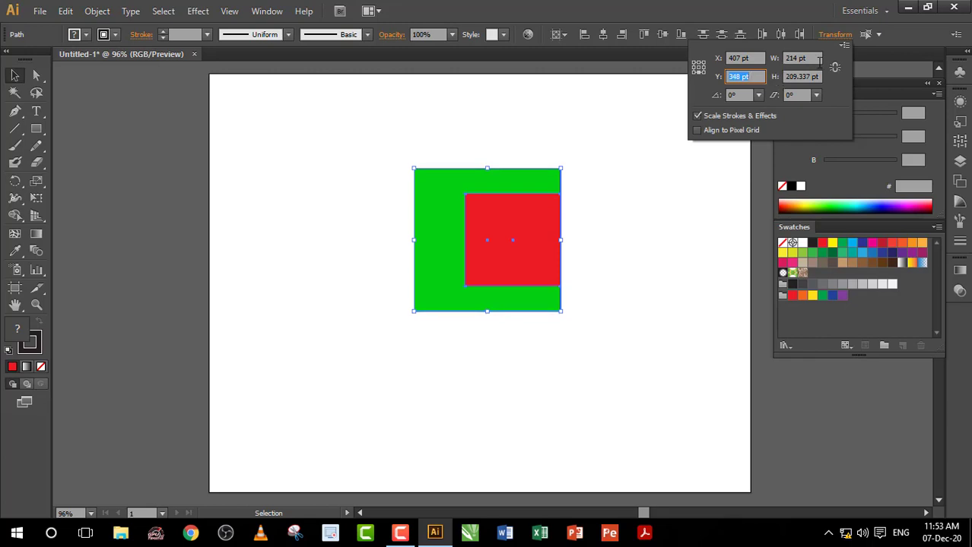
Shrink the group to 176 pt wide by 179 pt high
{"action": "left_click", "coordinate": [812, 57]}
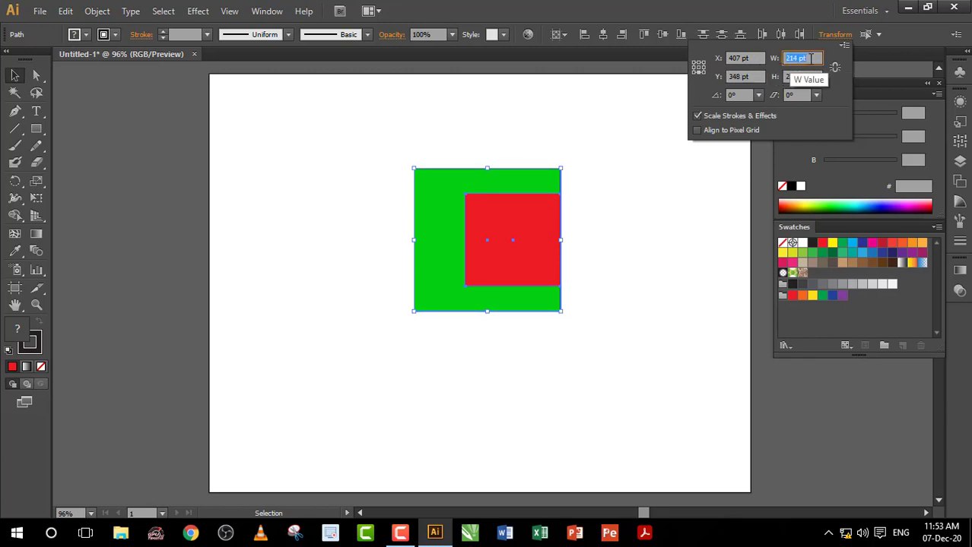
{"action": "key", "text": "Down"}
{"action": "key", "text": "Down"}
{"action": "key", "text": "Down"}
{"action": "key", "text": "Down"}
{"action": "key", "text": "Down"}
{"action": "key", "text": "Down"}
{"action": "key", "text": "Down"}
{"action": "key", "text": "Down"}
{"action": "key", "text": "Down"}
{"action": "key", "text": "Down"}
{"action": "key", "text": "Down"}
{"action": "key", "text": "Down"}
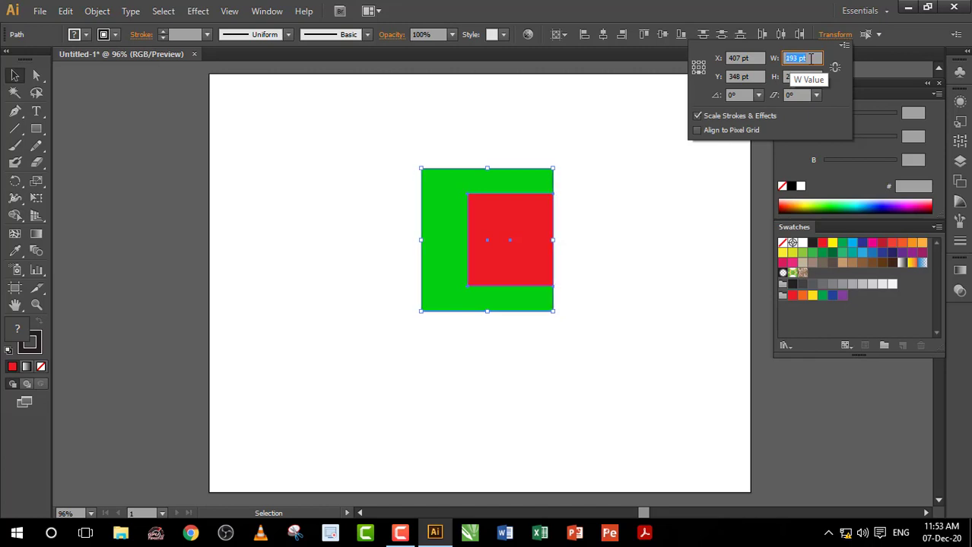
{"action": "key", "text": "Down"}
{"action": "key", "text": "Down"}
{"action": "key", "text": "Down"}
{"action": "key", "text": "Down"}
{"action": "key", "text": "Down"}
{"action": "key", "text": "Down"}
{"action": "key", "text": "Down"}
{"action": "key", "text": "Down"}
{"action": "key", "text": "Down"}
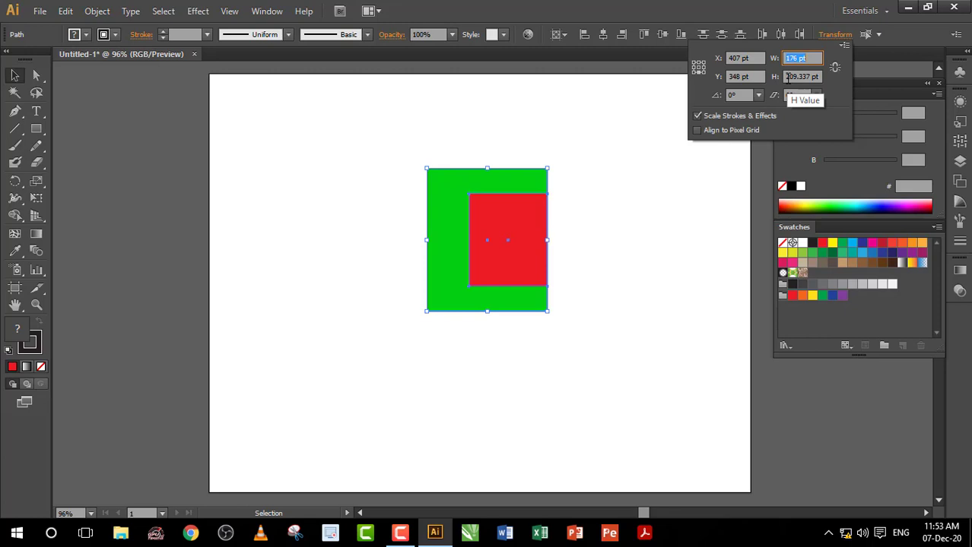
{"action": "left_click_drag", "start_coordinate": [817, 77], "coordinate": [786, 77]}
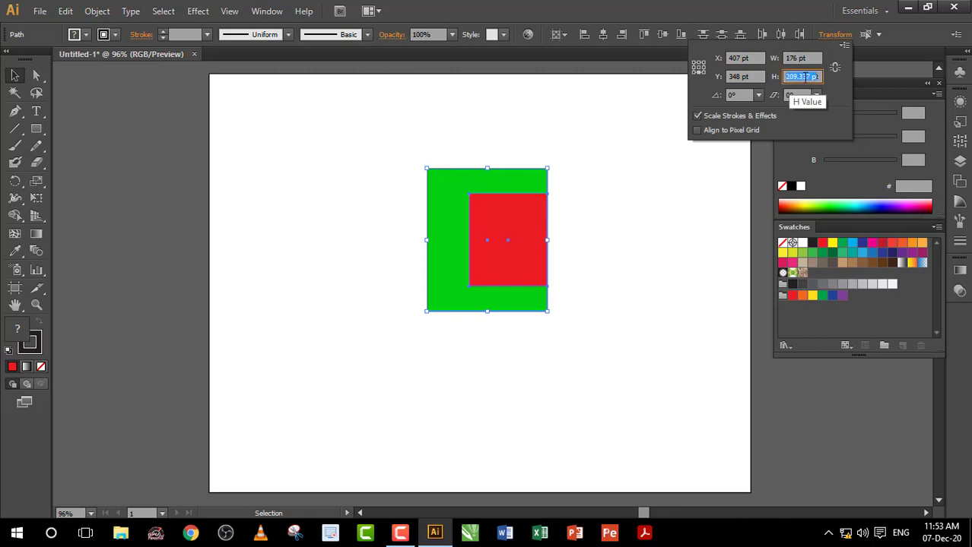
{"action": "key", "text": "Down"}
{"action": "key", "text": "Down"}
{"action": "key", "text": "Down"}
{"action": "key", "text": "Down"}
{"action": "key", "text": "Down"}
{"action": "key", "text": "Down"}
{"action": "key", "text": "Down"}
{"action": "key", "text": "Down"}
{"action": "key", "text": "Down"}
{"action": "key", "text": "Down"}
{"action": "key", "text": "Down"}
{"action": "key", "text": "Down"}
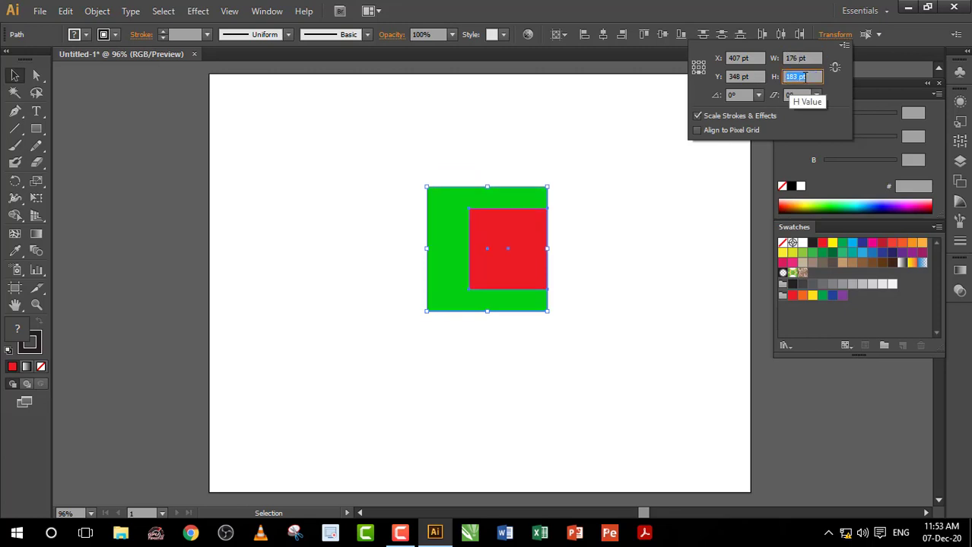
{"action": "key", "text": "Down"}
{"action": "key", "text": "Down"}
{"action": "key", "text": "Down"}
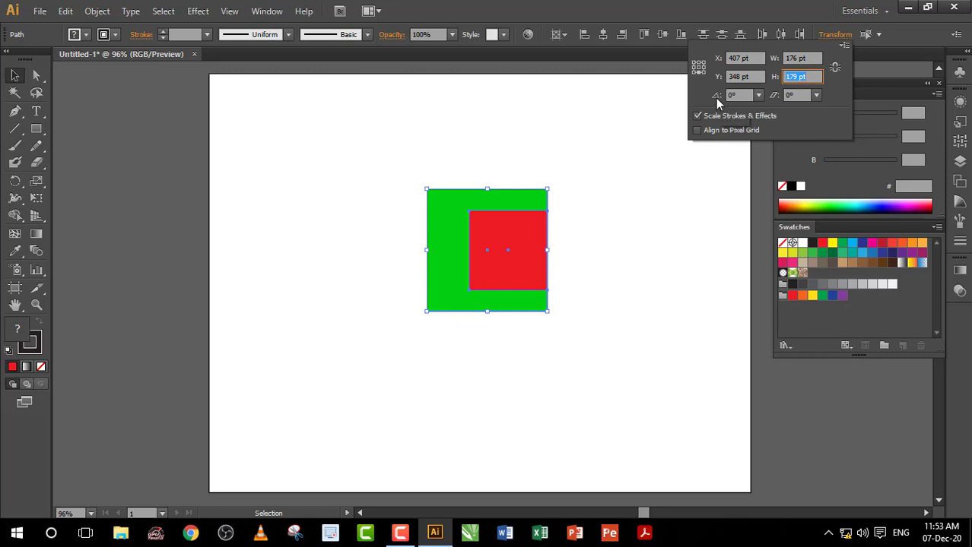
{"action": "left_click", "coordinate": [758, 95]}
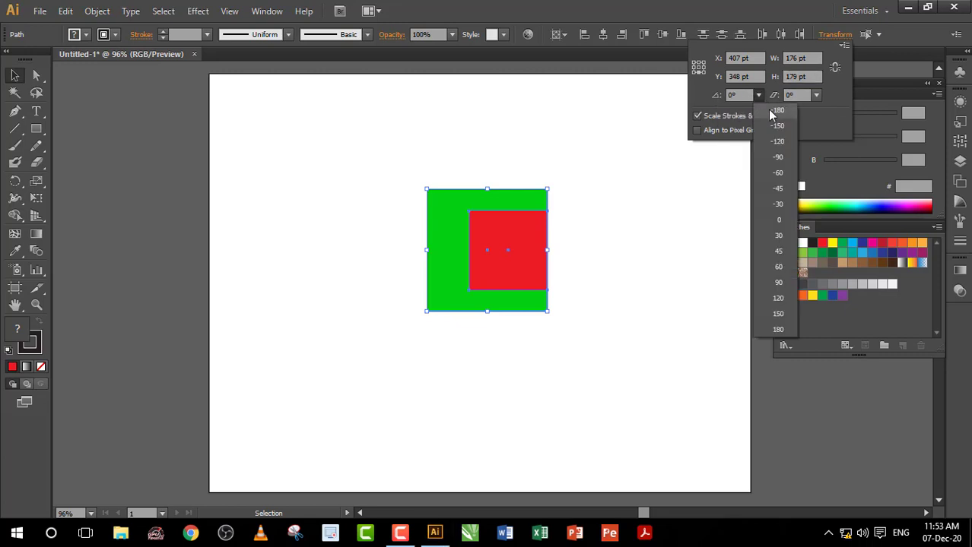
Rotate the group and skew it using preset rotate and shear angles from the Transform panel
{"action": "left_click", "coordinate": [778, 204]}
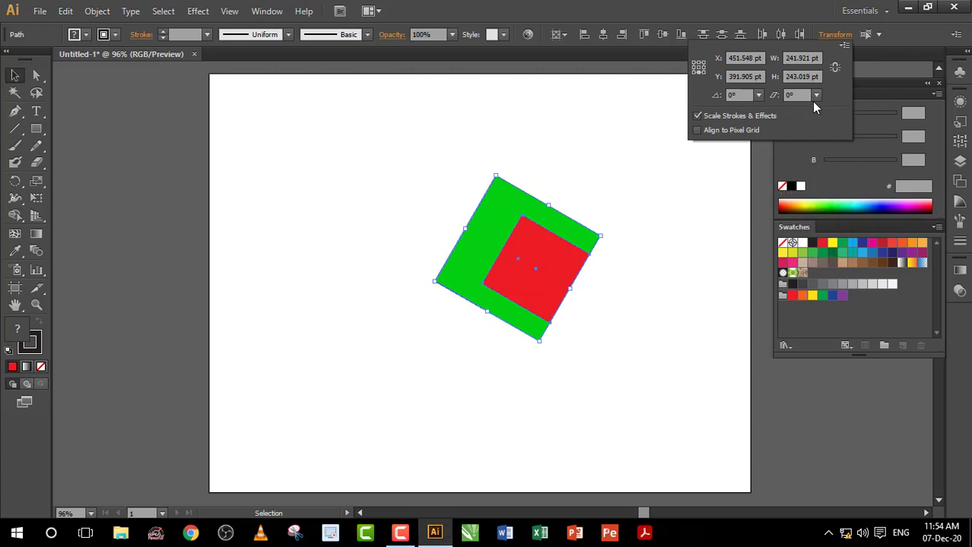
{"action": "left_click", "coordinate": [816, 97]}
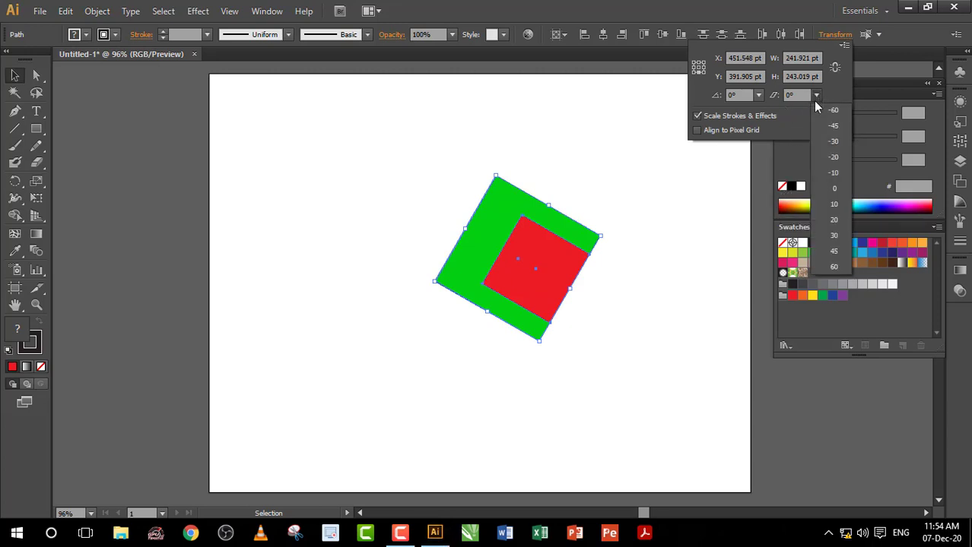
{"action": "left_click", "coordinate": [834, 204]}
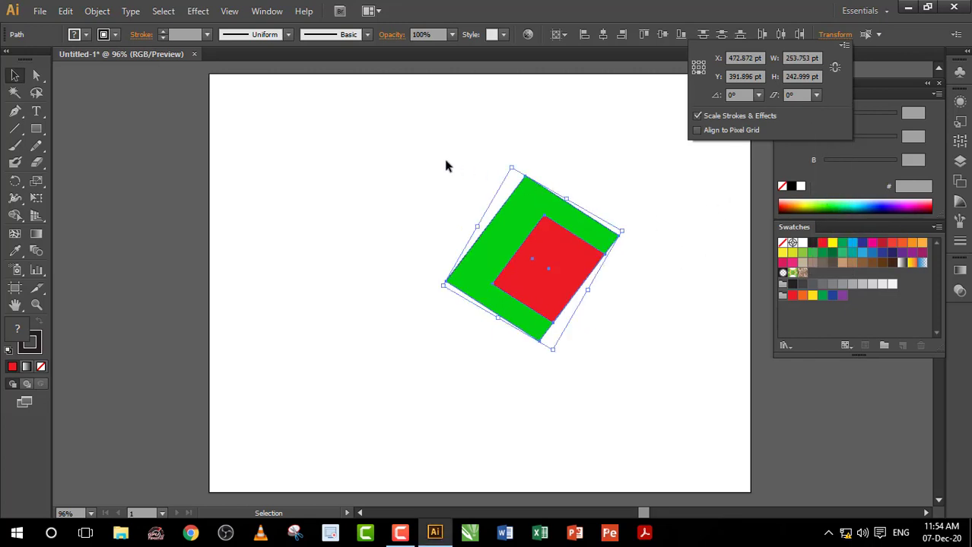
{"action": "key", "text": "Escape"}
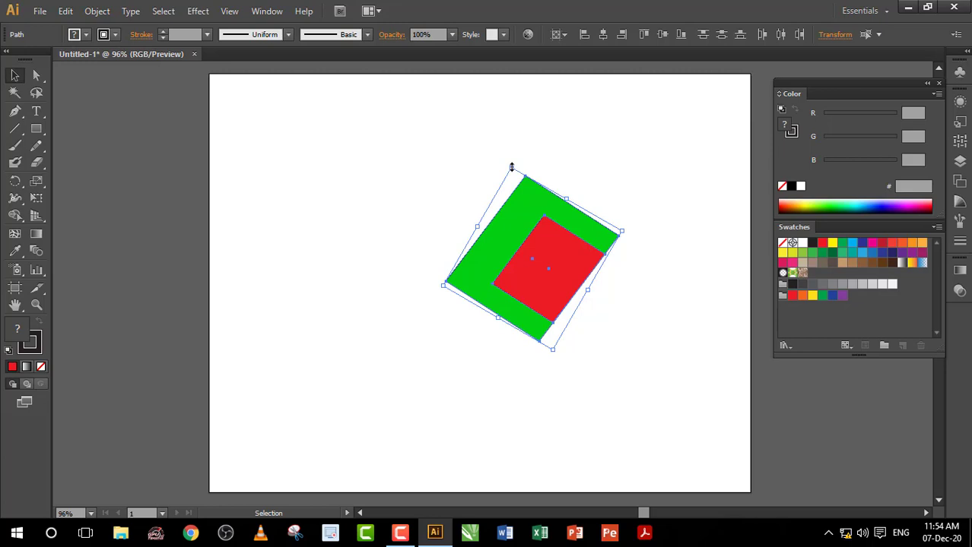
Squash the skewed group shorter from its top edge and rotate it back to a slight tilt
{"action": "left_click_drag", "start_coordinate": [511, 166], "coordinate": [516, 202]}
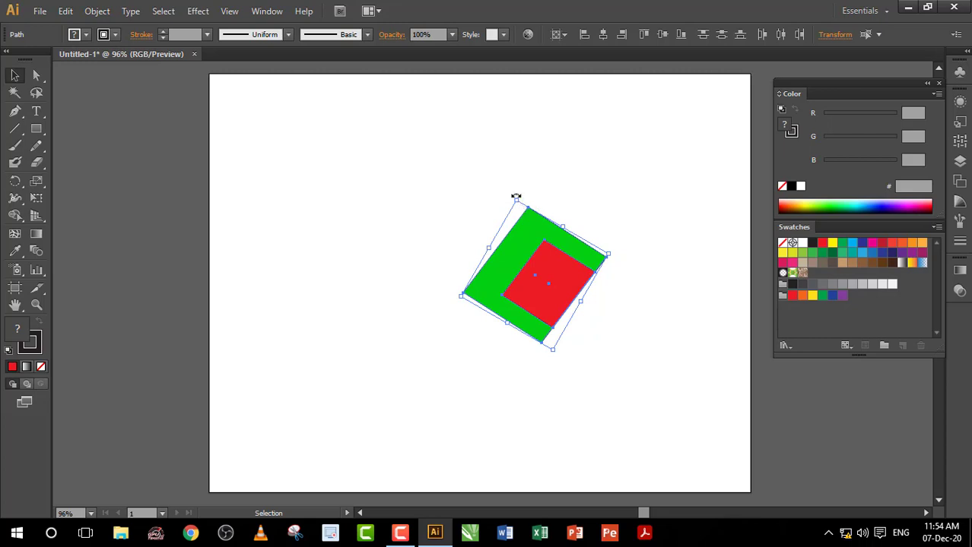
{"action": "mouse_move", "coordinate": [515, 196]}
{"action": "left_mouse_down"}
{"action": "mouse_move", "coordinate": [583, 229]}
{"action": "mouse_move", "coordinate": [595, 179]}
{"action": "left_mouse_up"}
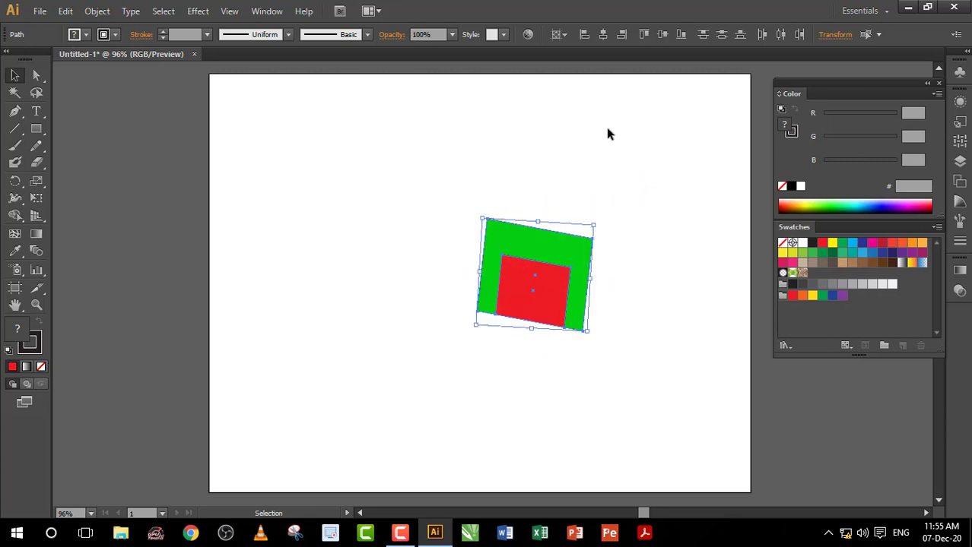
{"action": "left_click", "coordinate": [878, 35]}
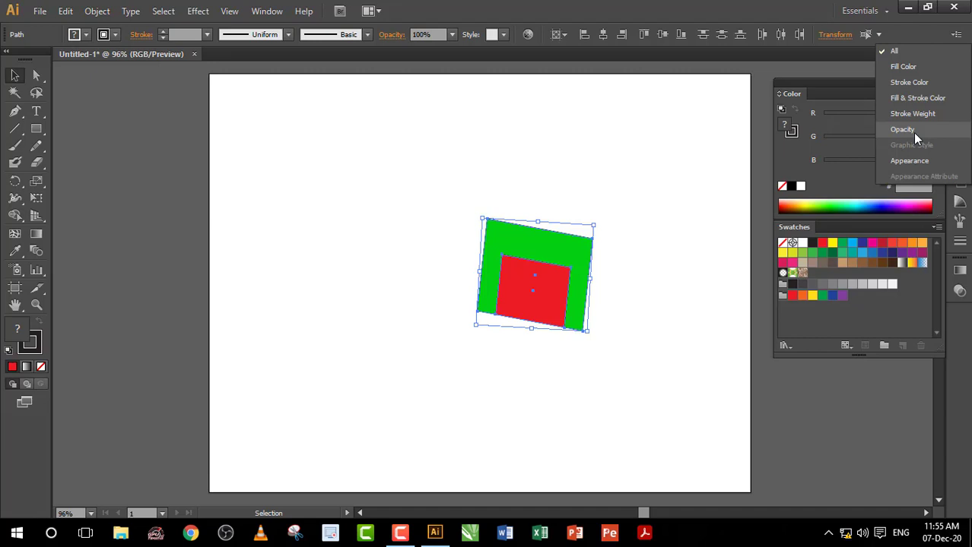
{"action": "left_click", "coordinate": [909, 83]}
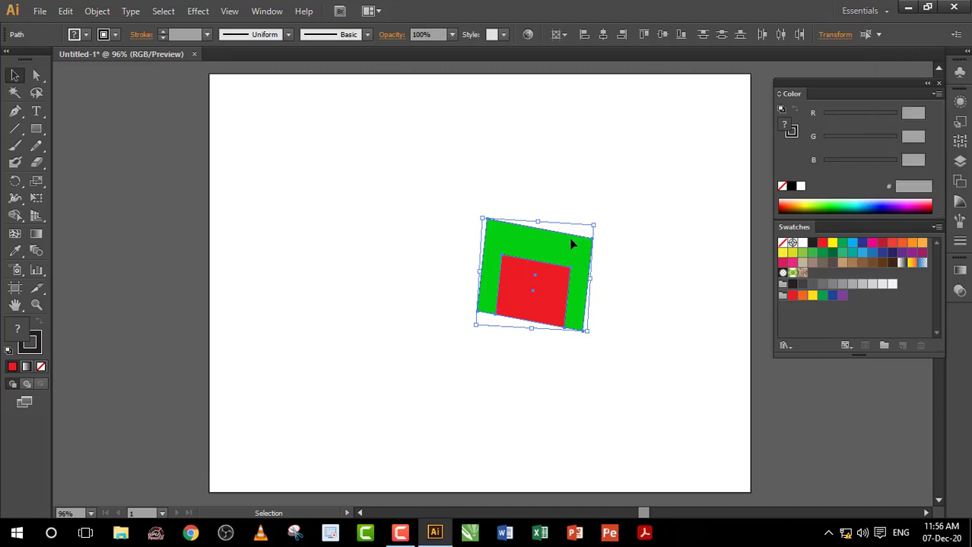
{"action": "left_click", "coordinate": [44, 132]}
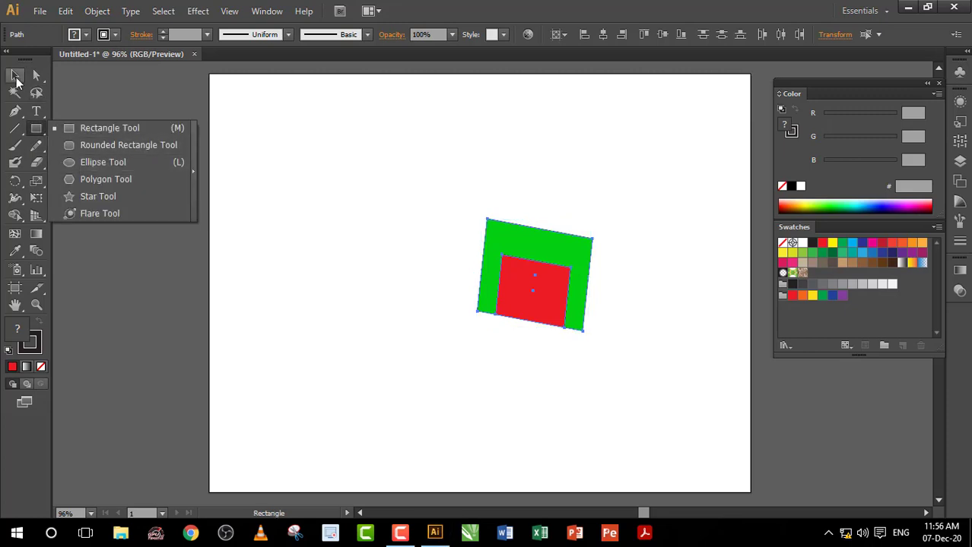
Replace the squares with a red rounded rectangle whose corner radius is 50 pt
{"action": "key", "text": "Delete"}
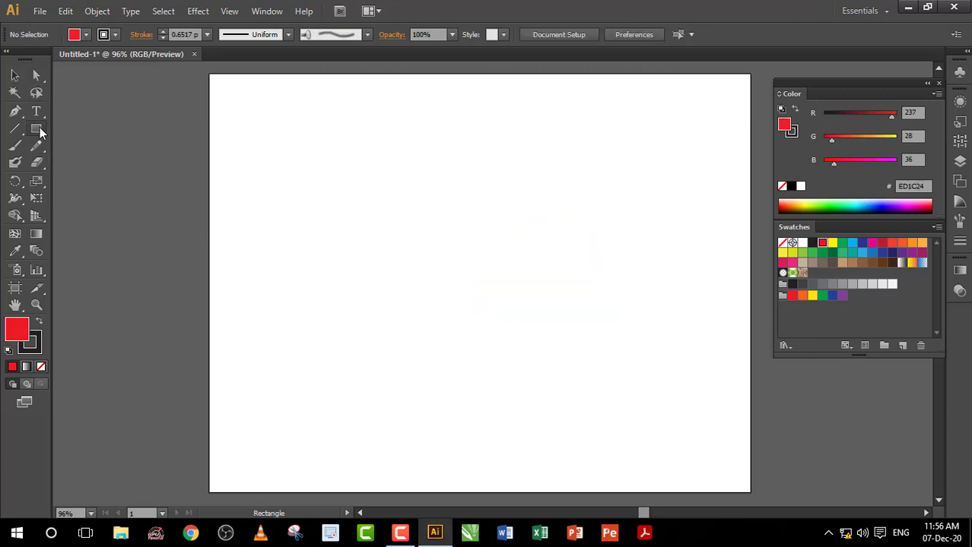
{"action": "left_click", "coordinate": [38, 128]}
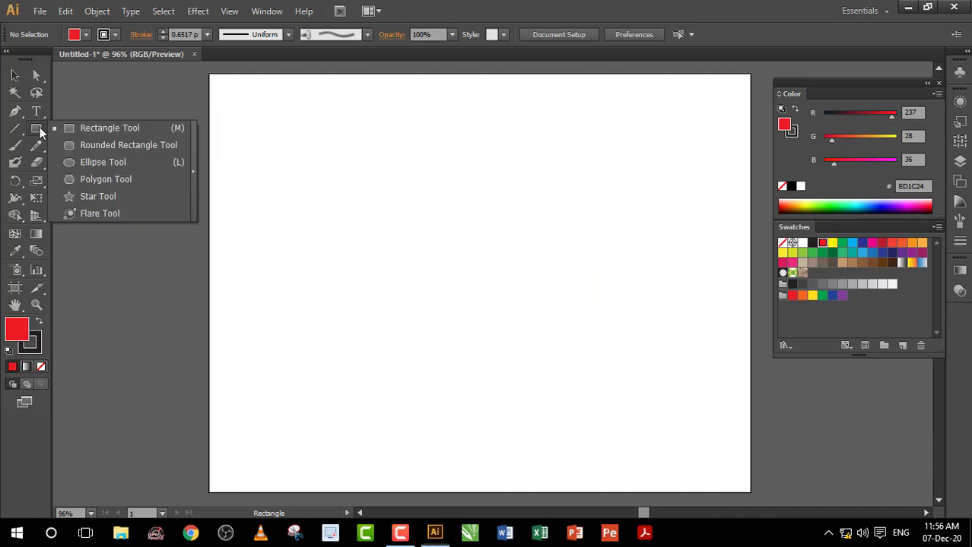
{"action": "left_click", "coordinate": [126, 146]}
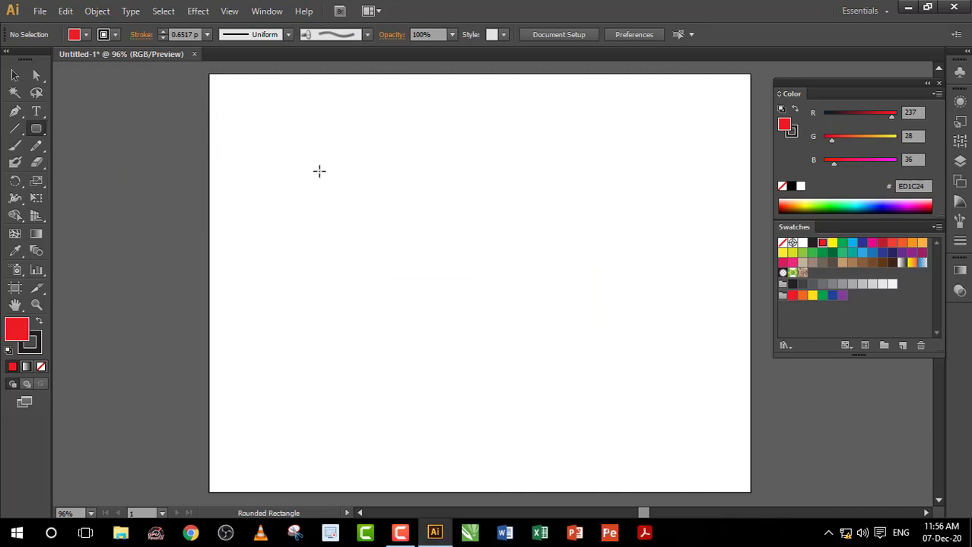
{"action": "left_click_drag", "start_coordinate": [319, 170], "coordinate": [523, 336]}
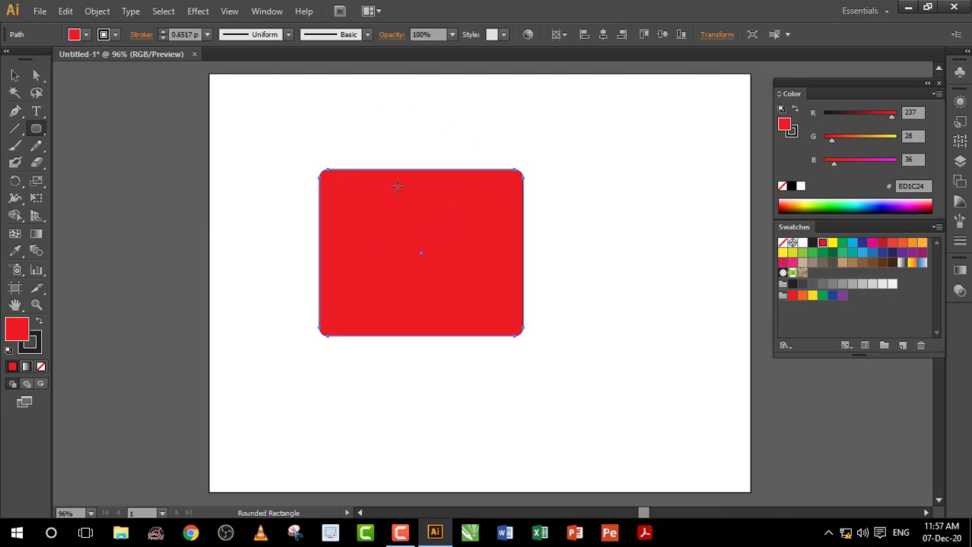
{"action": "left_click", "coordinate": [602, 186]}
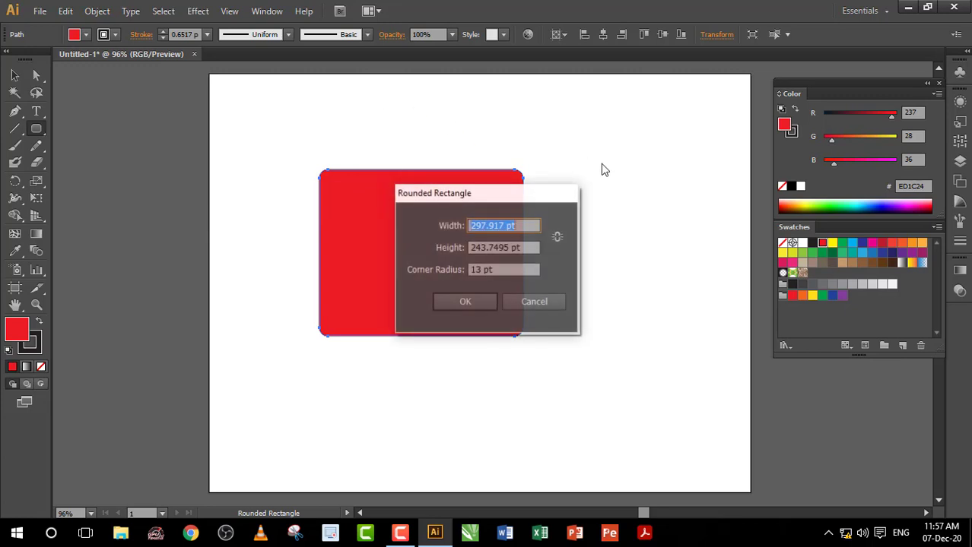
{"action": "left_click_drag", "start_coordinate": [511, 198], "coordinate": [638, 141]}
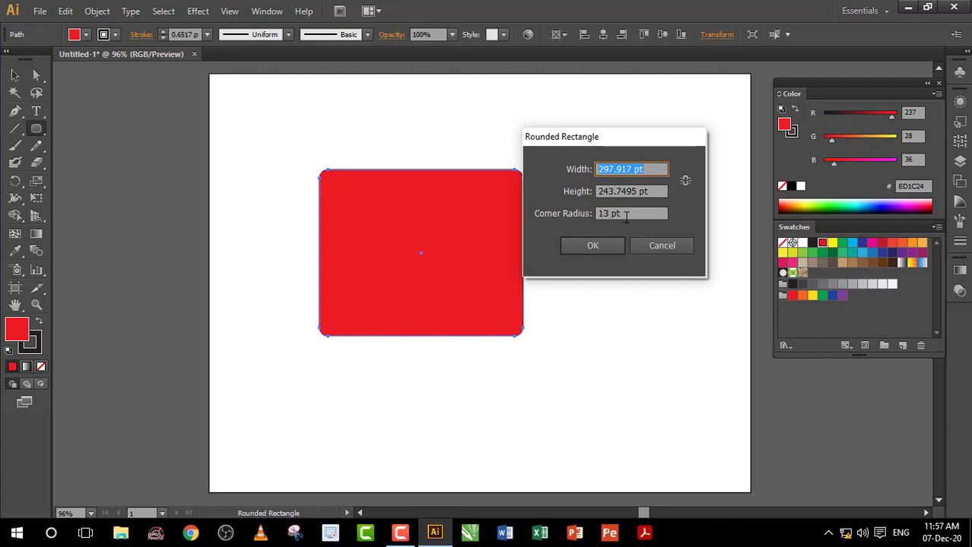
{"action": "left_click", "coordinate": [569, 213]}
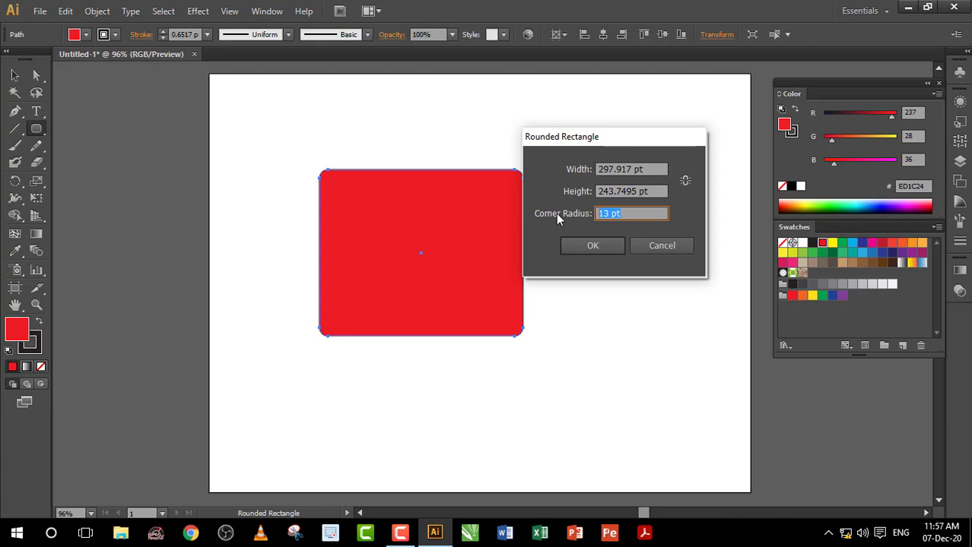
{"action": "type", "text": "50"}
{"action": "left_click", "coordinate": [575, 250]}
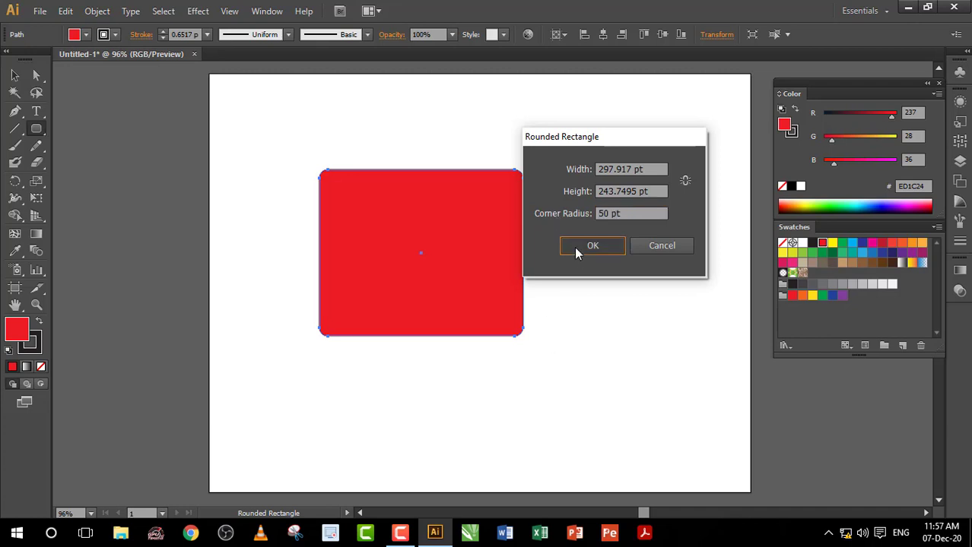
Create a plain red 297.917 × 243.7495 pt rectangle overlapping the rounded one
{"action": "key", "text": "v"}
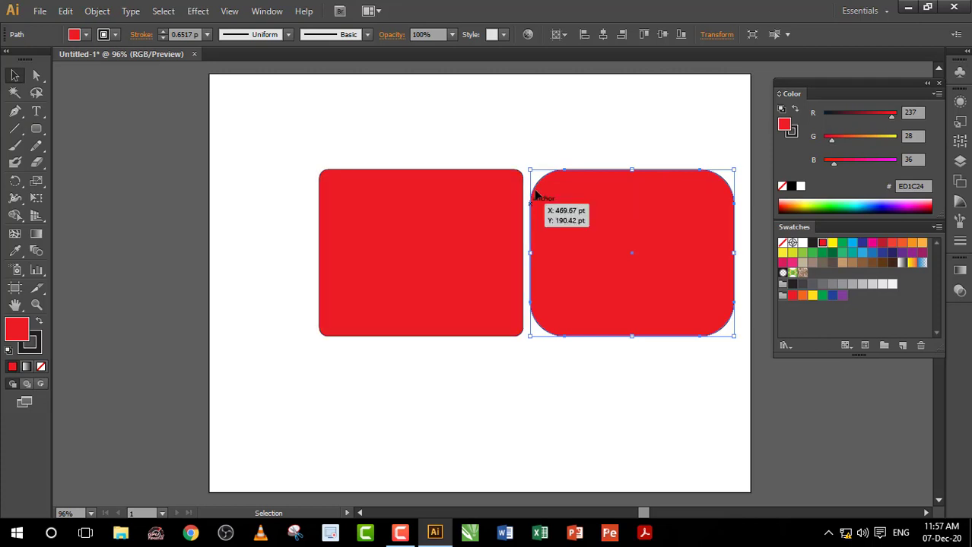
{"action": "key", "text": "m"}
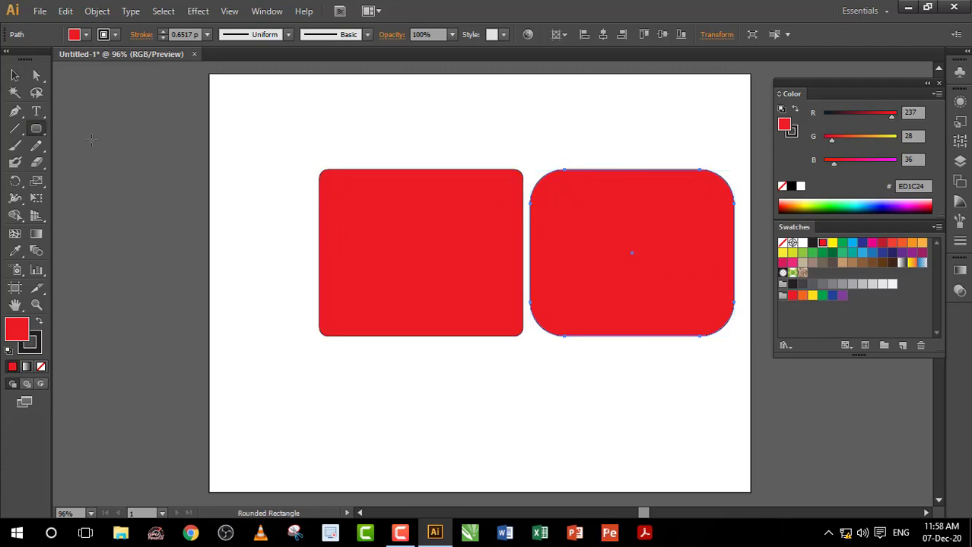
{"action": "left_click_drag", "start_coordinate": [42, 130], "coordinate": [95, 129]}
{"action": "left_click", "coordinate": [288, 127]}
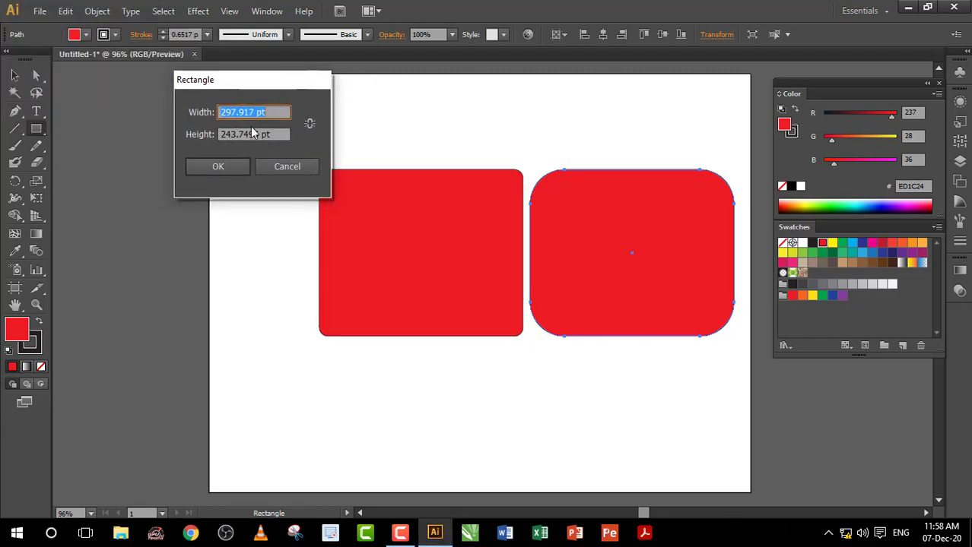
{"action": "left_click", "coordinate": [219, 166]}
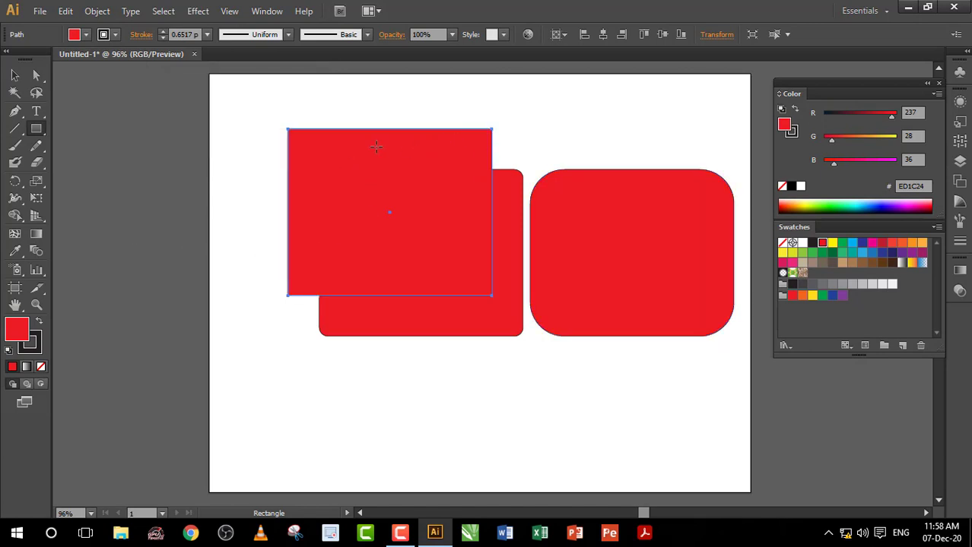
{"action": "left_click", "coordinate": [38, 131]}
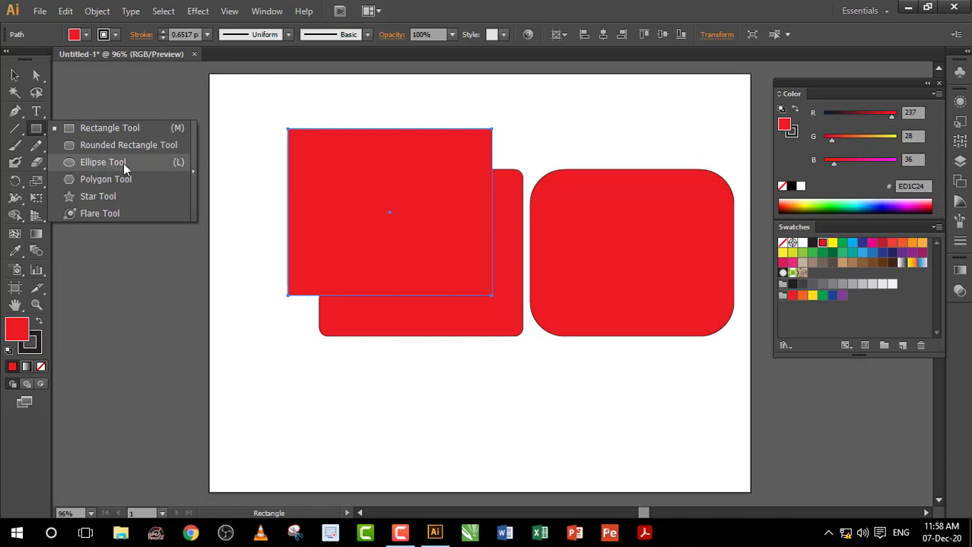
Draw a red ellipse and a red circle, undoing a trial resize of the circle
{"action": "left_click", "coordinate": [102, 164]}
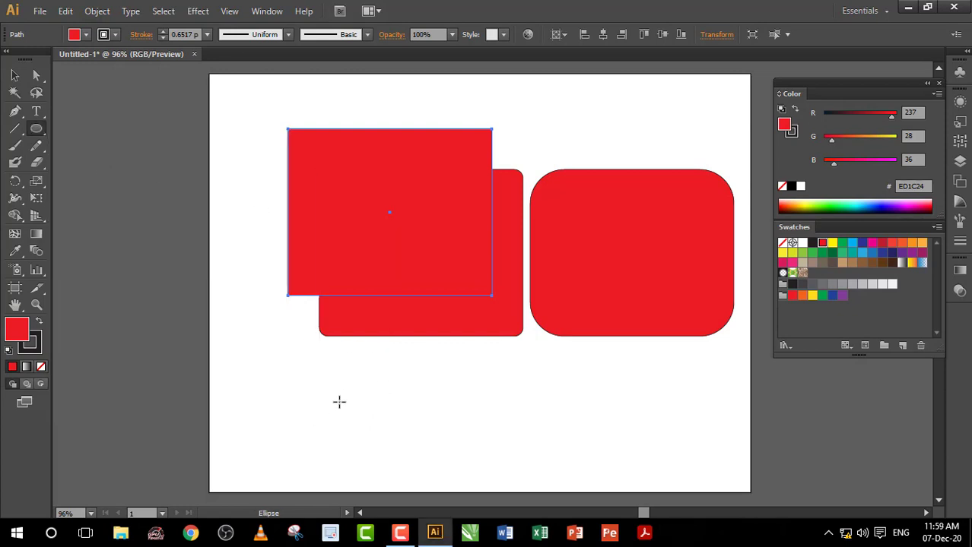
{"action": "left_click_drag", "start_coordinate": [264, 367], "coordinate": [398, 470]}
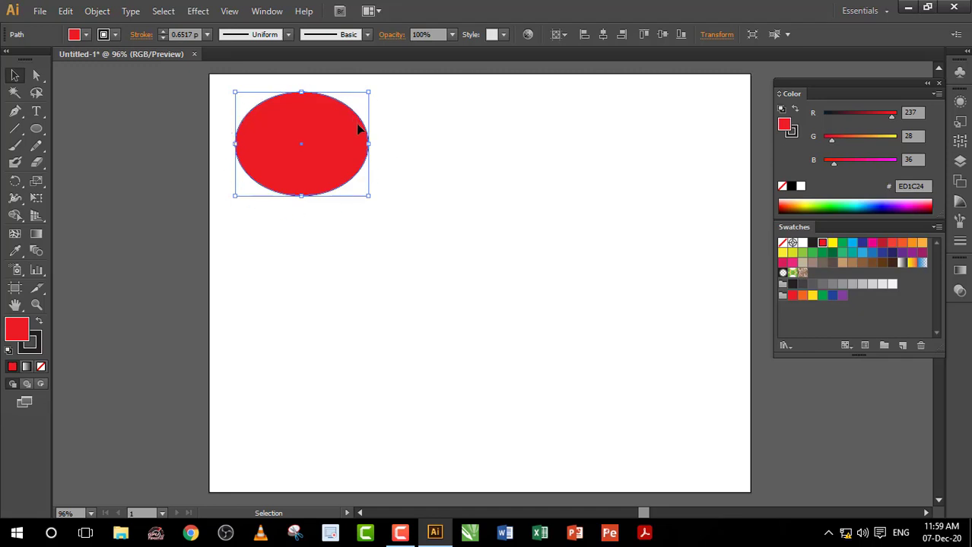
{"action": "left_click", "coordinate": [35, 130]}
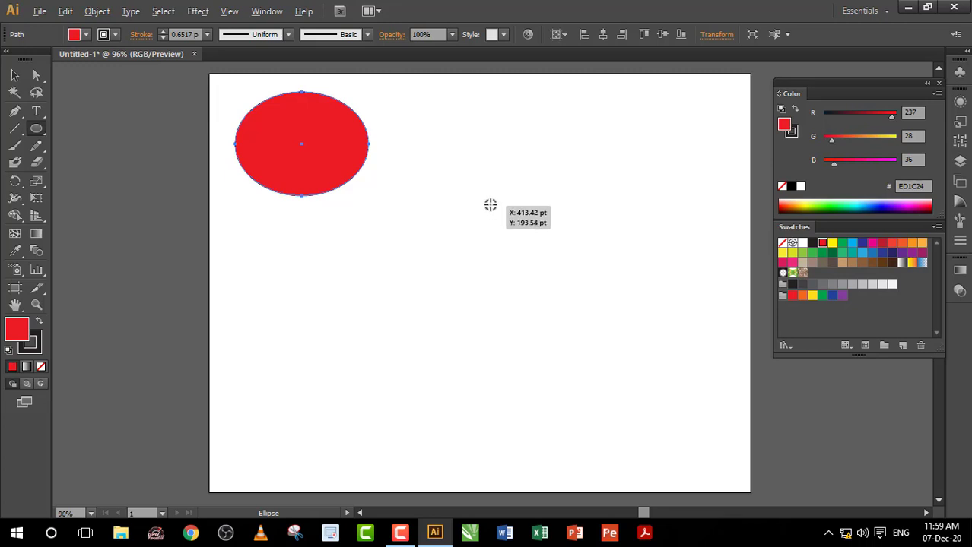
{"action": "left_click_drag", "start_coordinate": [489, 202], "coordinate": [580, 280]}
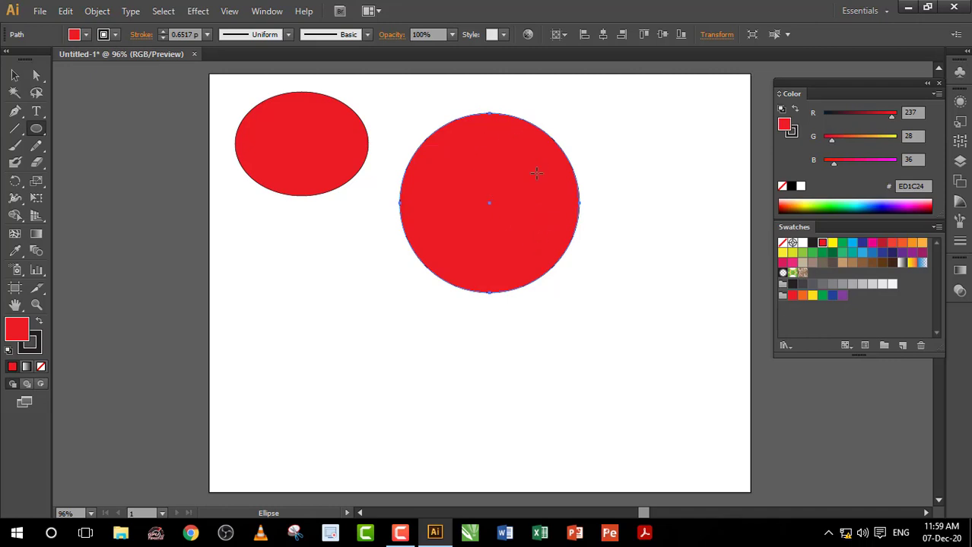
{"action": "left_click", "coordinate": [15, 76]}
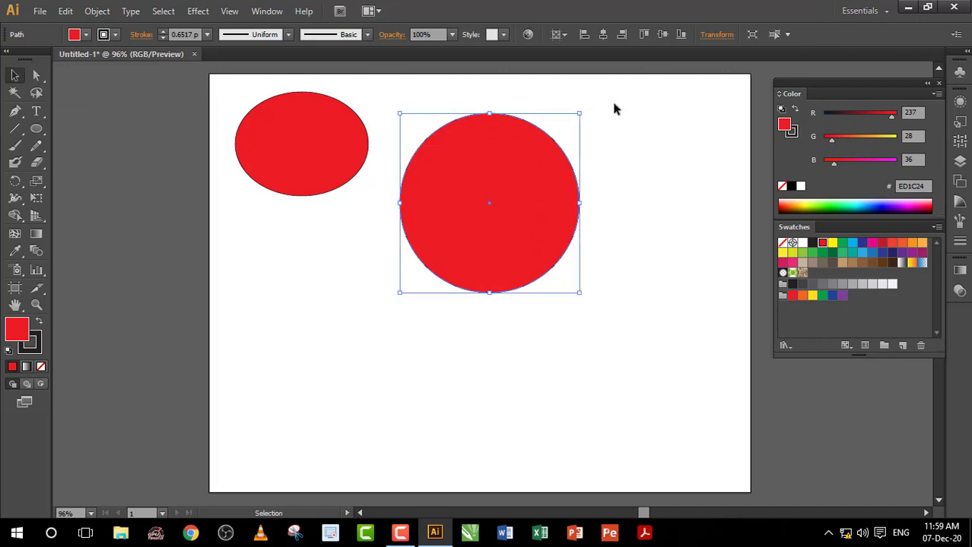
{"action": "mouse_move", "coordinate": [579, 114]}
{"action": "left_mouse_down"}
{"action": "mouse_move", "coordinate": [542, 186]}
{"action": "mouse_move", "coordinate": [609, 106]}
{"action": "left_mouse_up"}
{"action": "key", "text": "ctrl+z"}
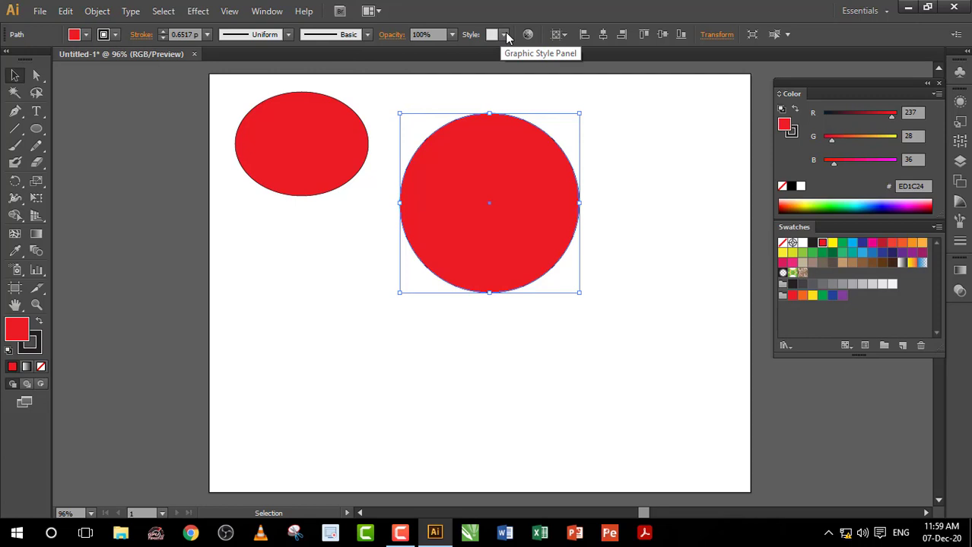
Create a 262.5 pt circle below the larger one by entering its exact size
{"action": "left_click", "coordinate": [37, 130]}
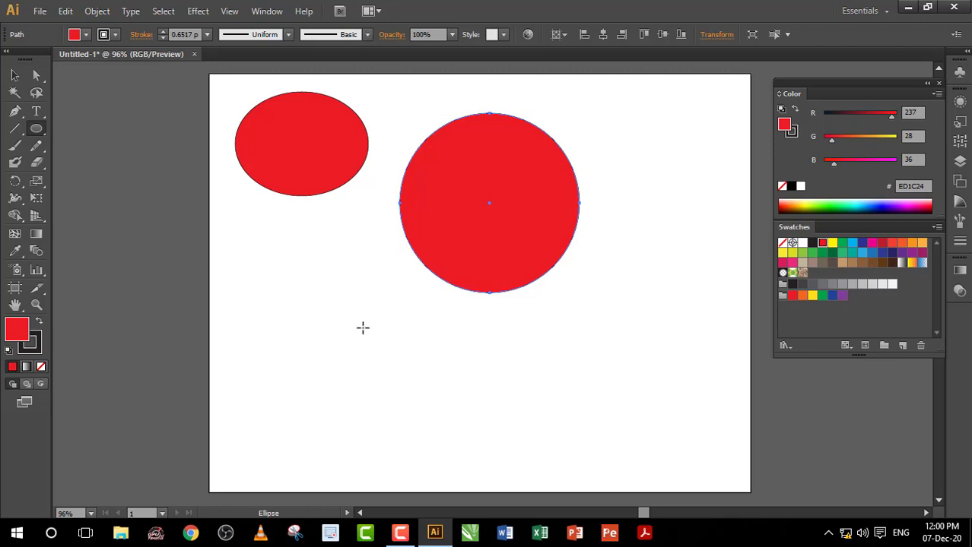
{"action": "left_click", "coordinate": [342, 293]}
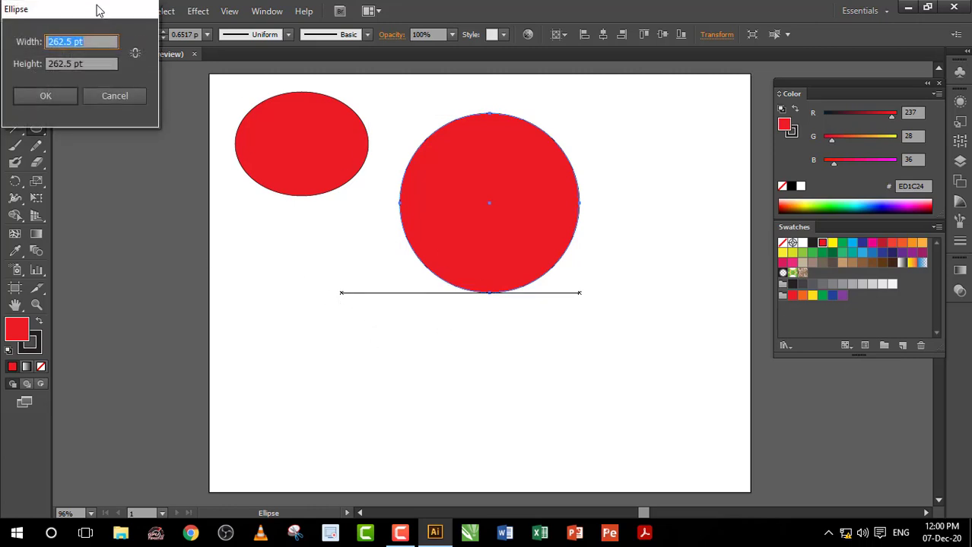
{"action": "mouse_move", "coordinate": [97, 10]}
{"action": "left_mouse_down"}
{"action": "mouse_move", "coordinate": [448, 119]}
{"action": "mouse_move", "coordinate": [526, 116]}
{"action": "left_mouse_up"}
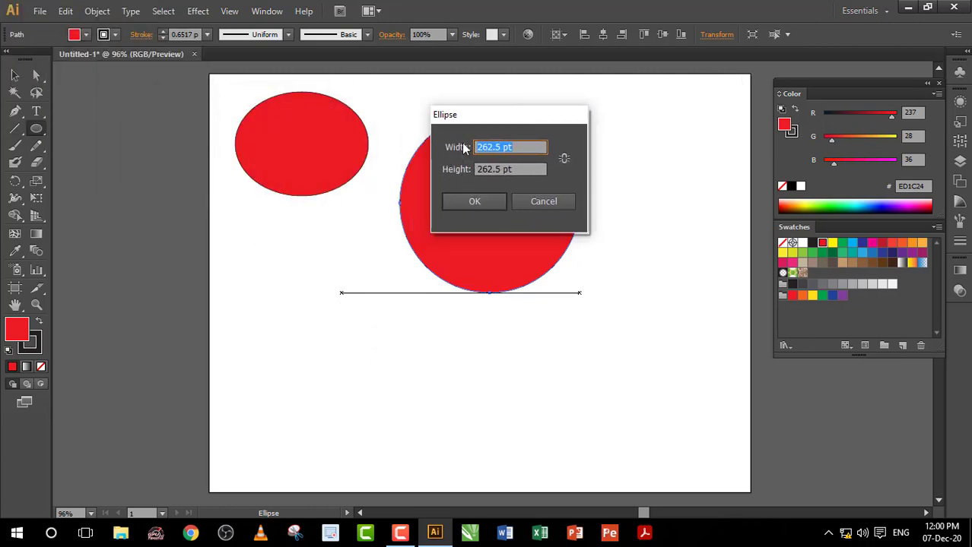
{"action": "left_click", "coordinate": [458, 201]}
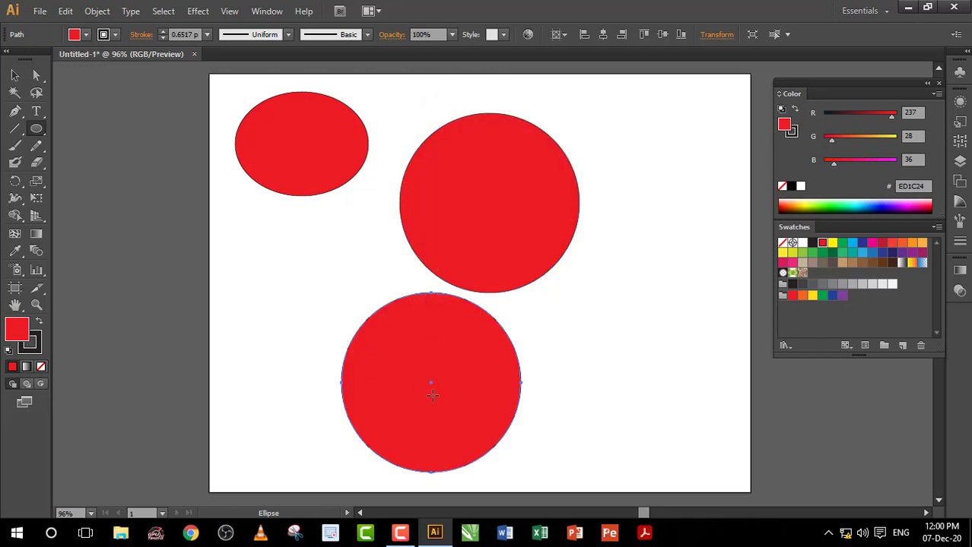
{"action": "left_click", "coordinate": [36, 128]}
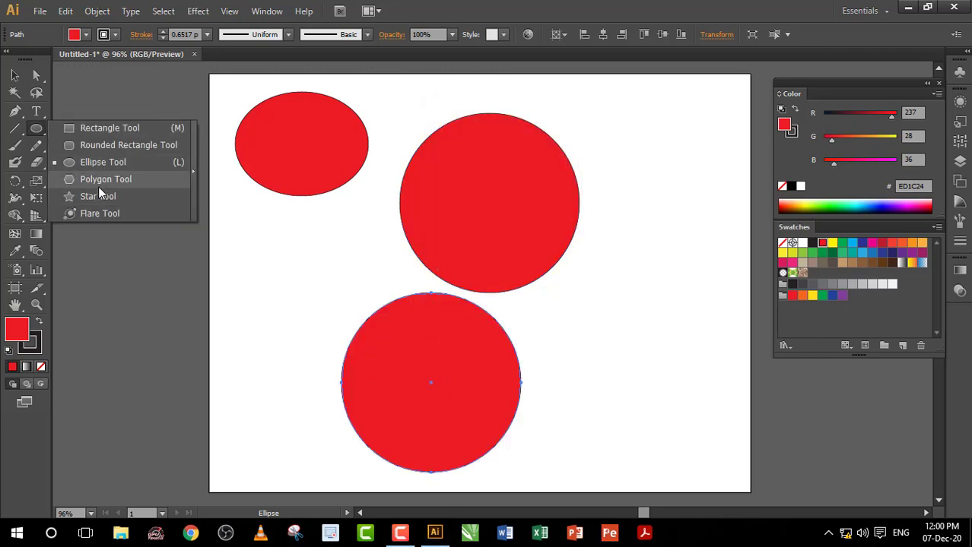
Draw a red hexagon and move it lower on the artboard
{"action": "key", "text": "ctrl+shift+a"}
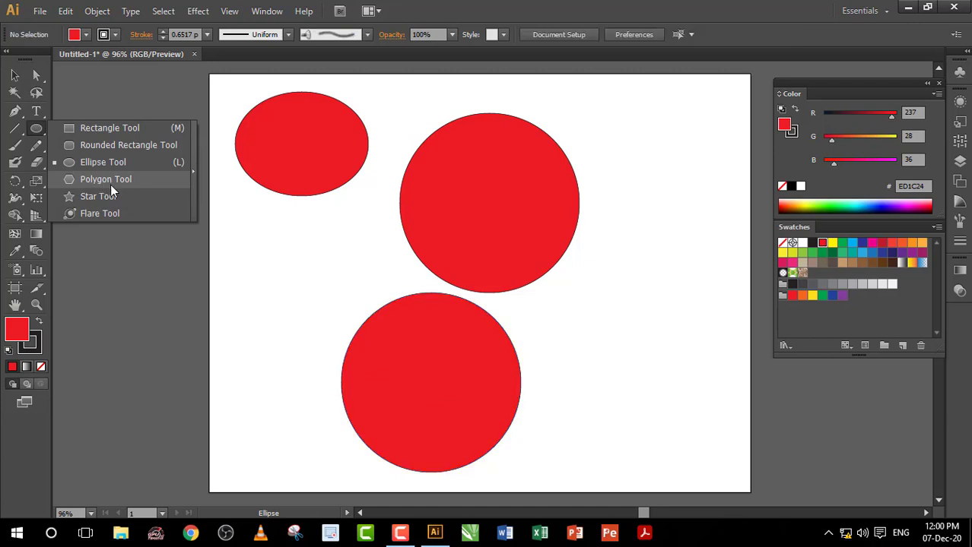
{"action": "left_click", "coordinate": [109, 181]}
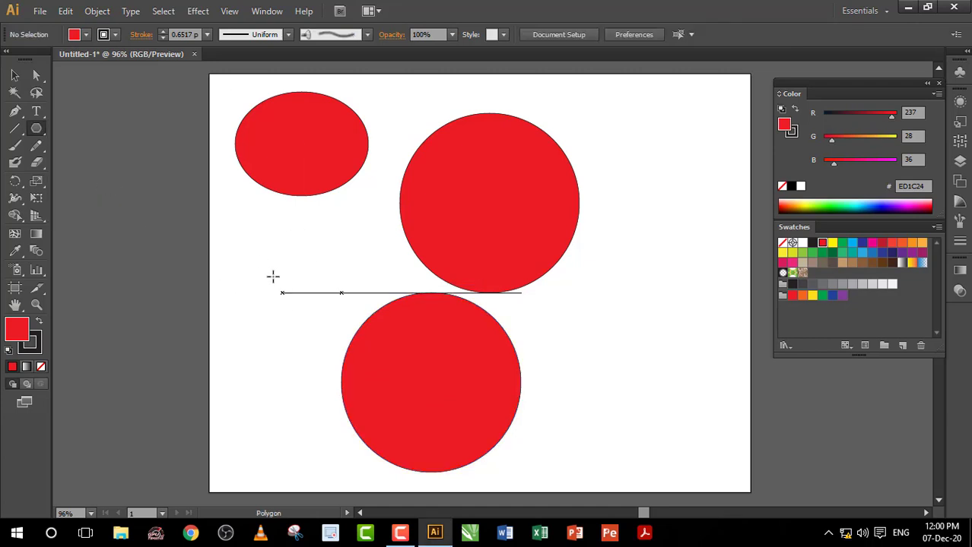
{"action": "key", "text": "v"}
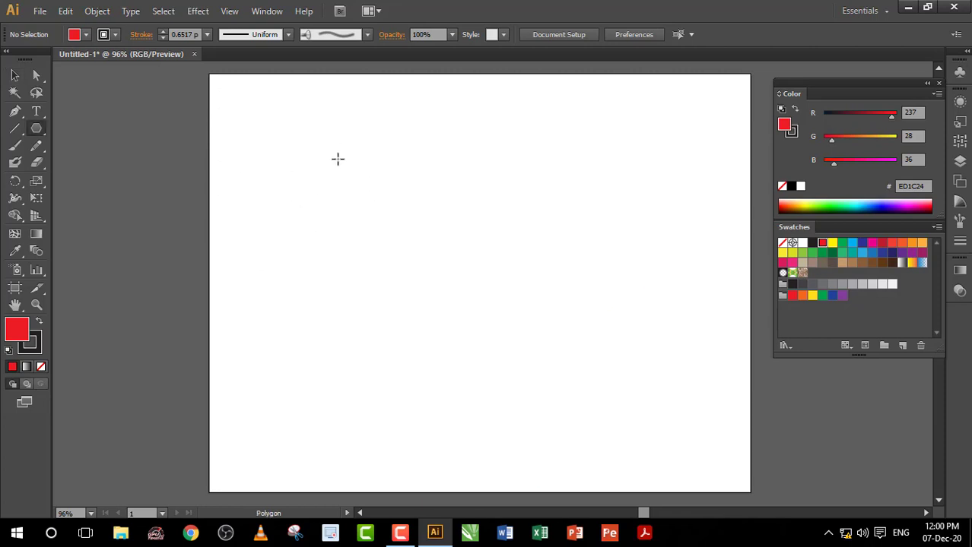
{"action": "mouse_move", "coordinate": [337, 158]}
{"action": "left_mouse_down"}
{"action": "mouse_move", "coordinate": [404, 225]}
{"action": "mouse_move", "coordinate": [389, 210]}
{"action": "left_mouse_up"}
{"action": "left_click", "coordinate": [14, 75]}
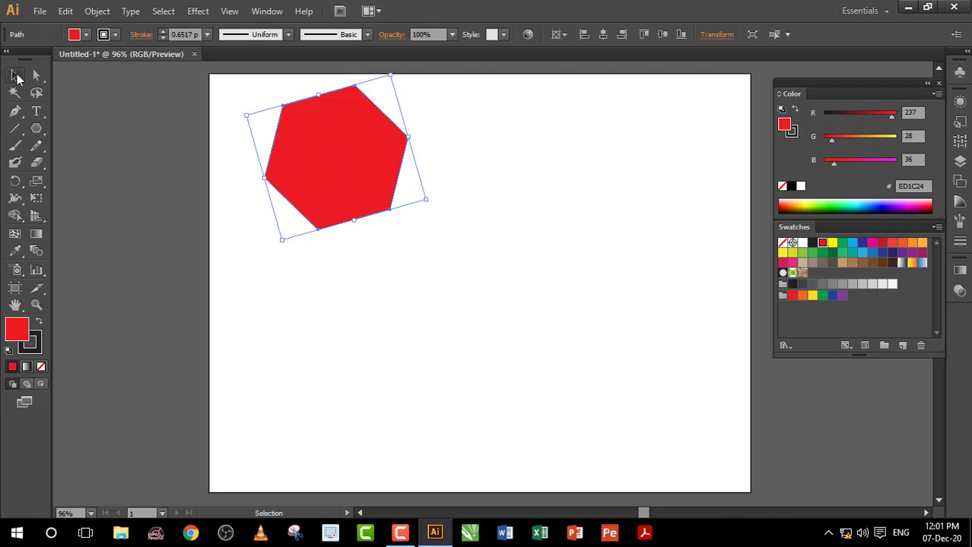
{"action": "left_click_drag", "start_coordinate": [339, 144], "coordinate": [358, 220]}
{"action": "left_click", "coordinate": [426, 197]}
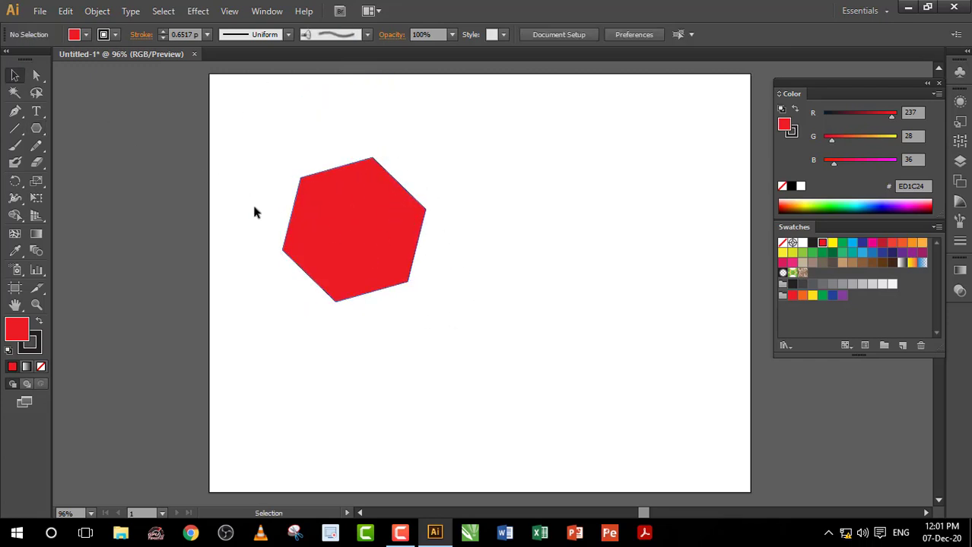
Draw a red triangle right of the hexagon by reducing the polygon's sides while dragging
{"action": "left_click", "coordinate": [36, 128]}
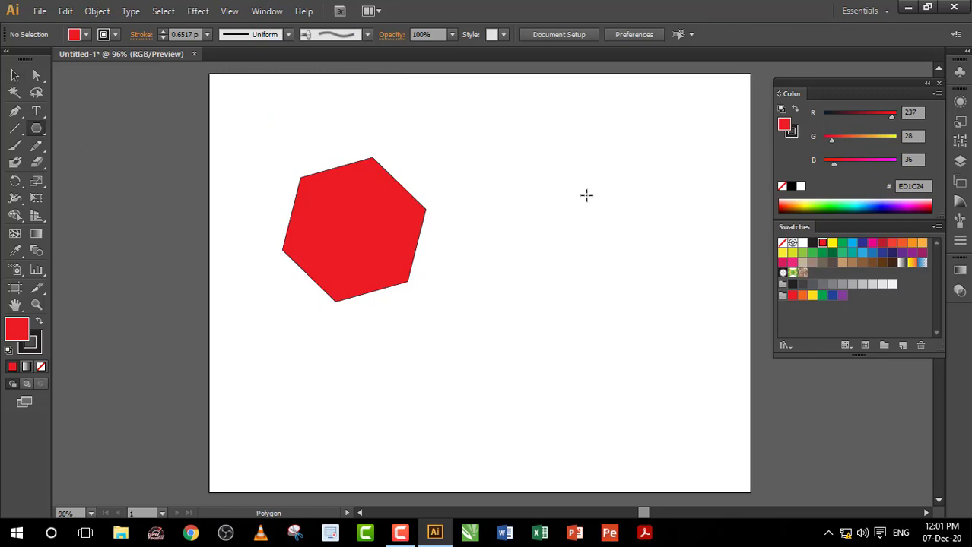
{"action": "left_click_drag", "start_coordinate": [542, 176], "coordinate": [586, 230]}
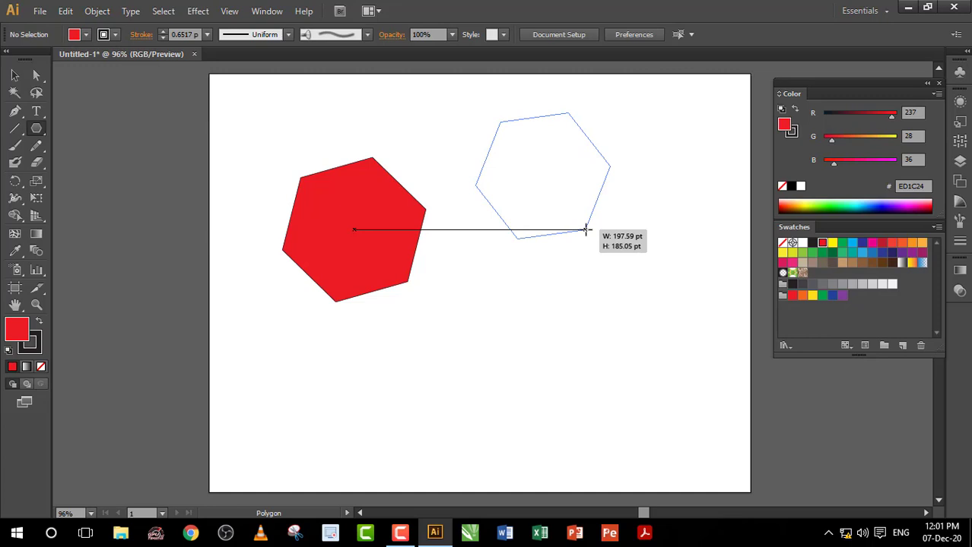
{"action": "key", "text": "Up"}
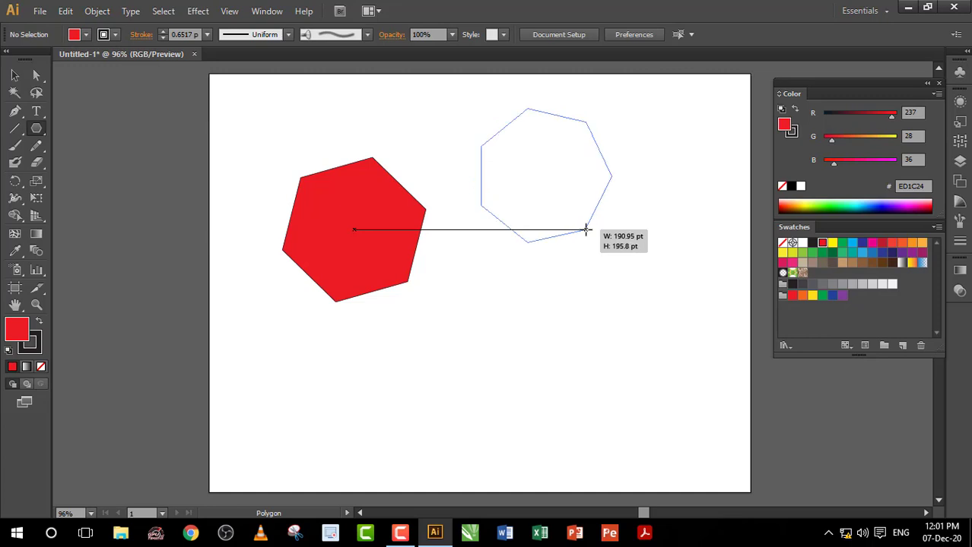
{"action": "key", "text": "Up"}
{"action": "key", "text": "Up"}
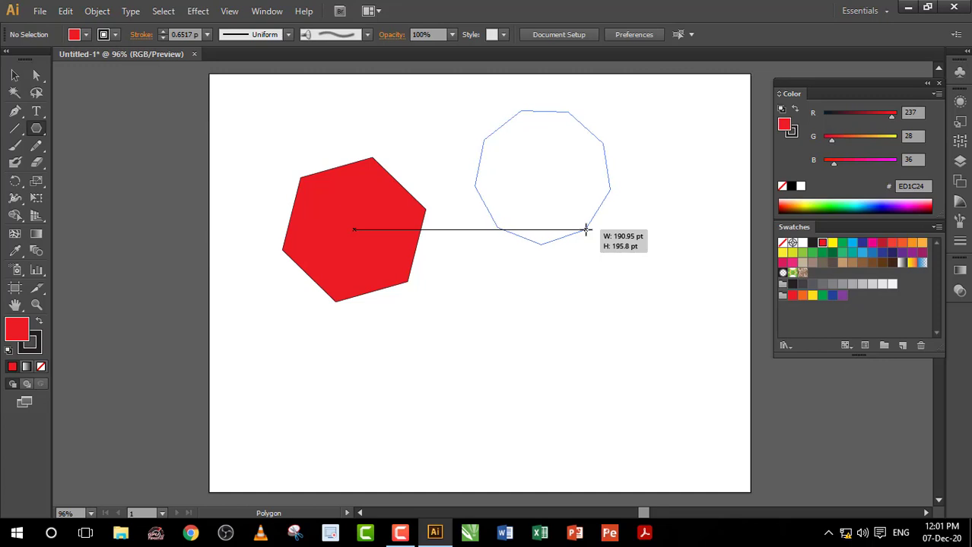
{"action": "key", "text": "Down"}
{"action": "key", "text": "Down"}
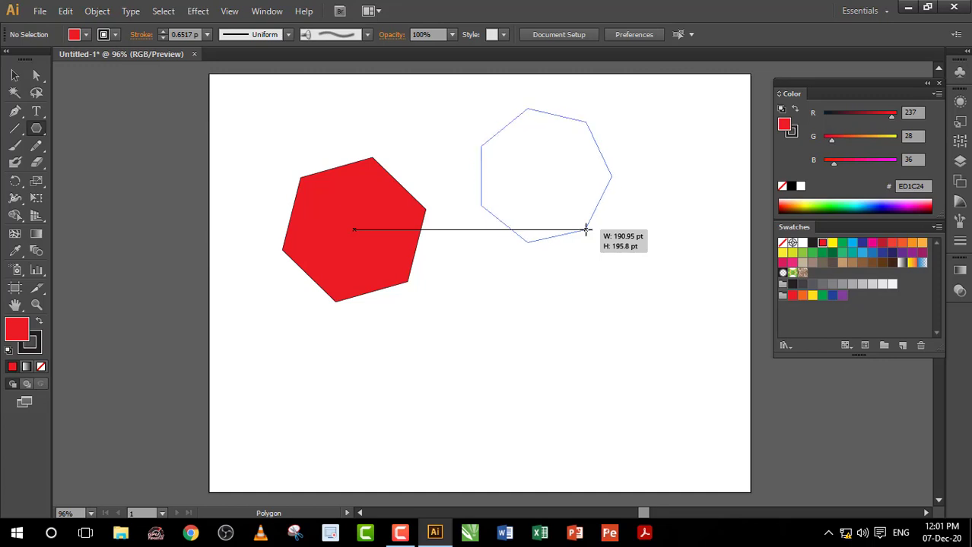
{"action": "key", "text": "Down"}
{"action": "key", "text": "Down"}
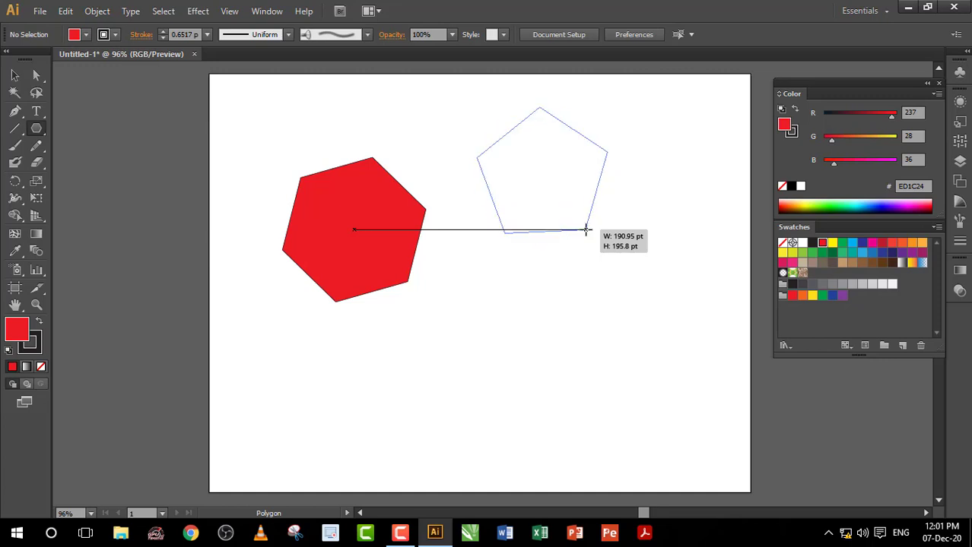
{"action": "key", "text": "Up"}
{"action": "key", "text": "Up"}
{"action": "key", "text": "Up"}
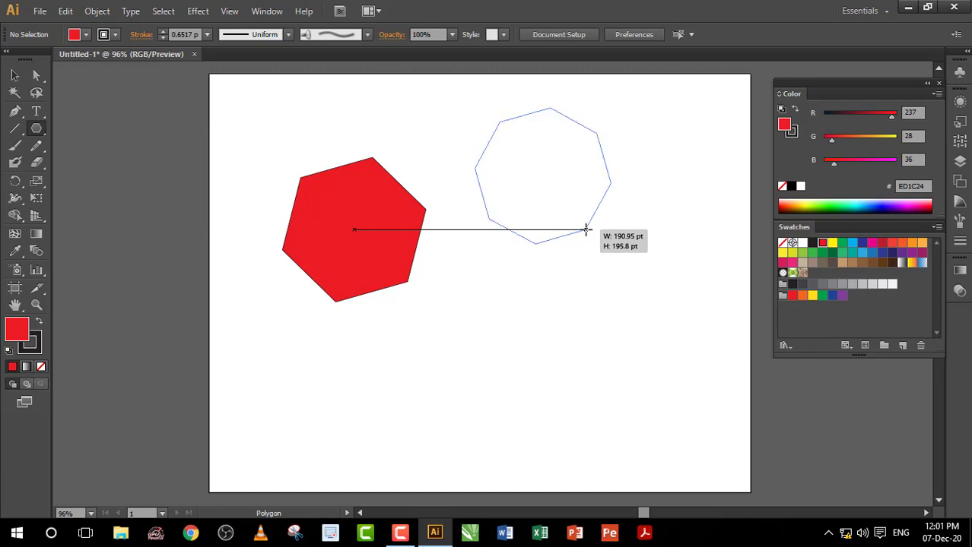
{"action": "key", "text": "Down"}
{"action": "key", "text": "Down"}
{"action": "key", "text": "Down"}
{"action": "key", "text": "Down"}
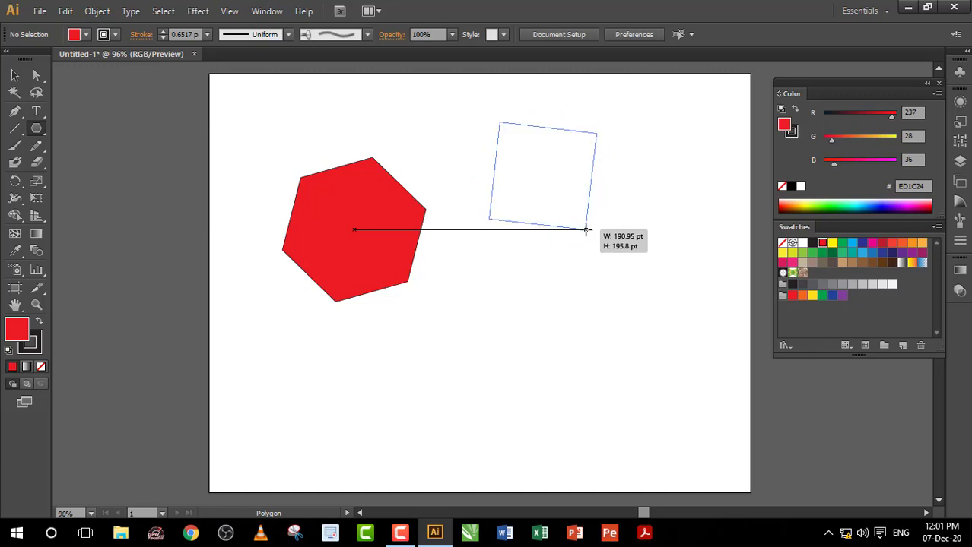
{"action": "key", "text": "Down"}
{"action": "left_click_drag", "start_coordinate": [585, 229], "coordinate": [585, 230]}
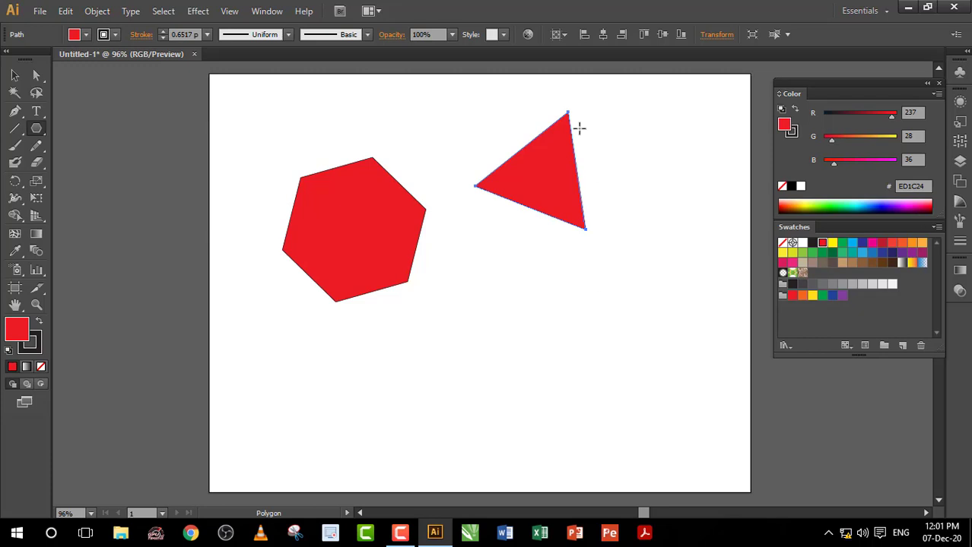
{"action": "key", "text": "ctrl+shift+a"}
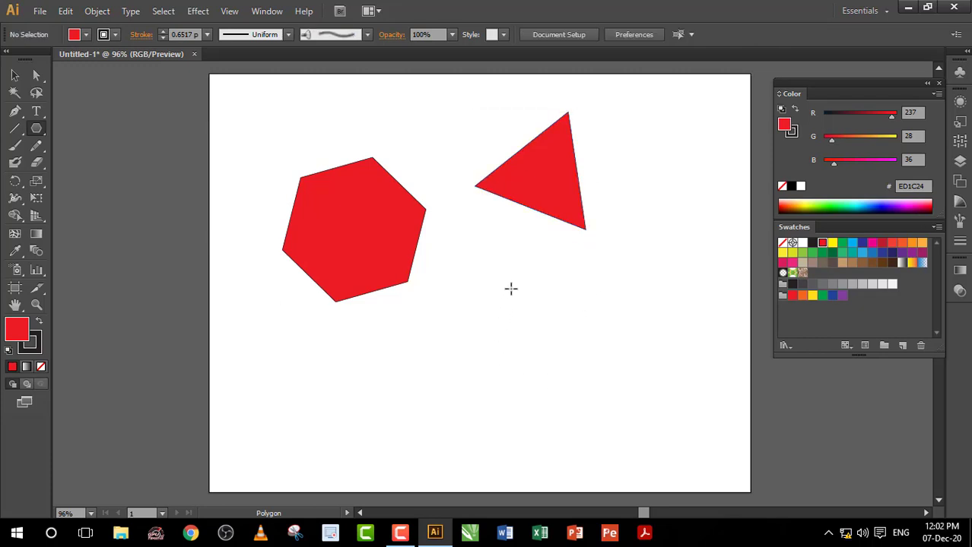
Draw a red ten-sided polygon below the triangle by adding sides while dragging
{"action": "left_click_drag", "start_coordinate": [510, 288], "coordinate": [541, 343]}
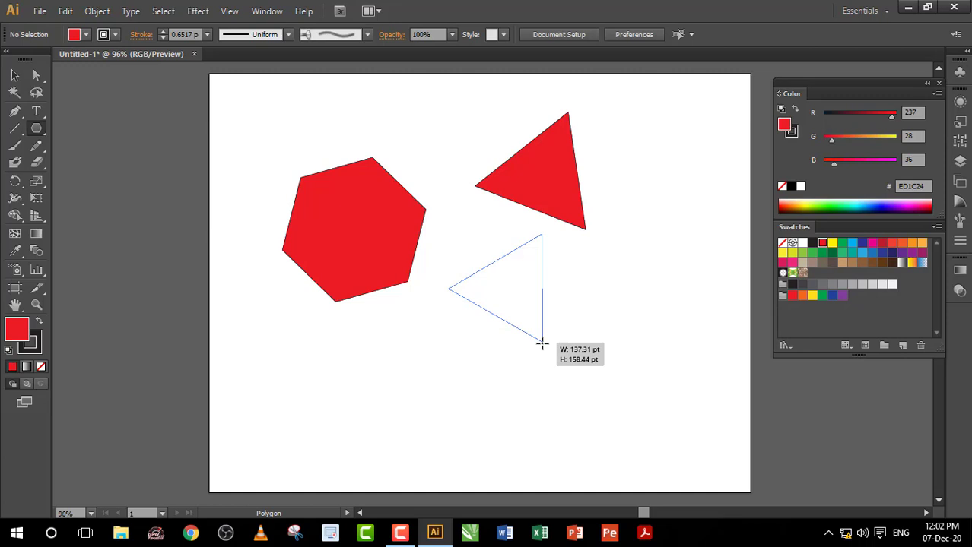
{"action": "key", "text": "Up"}
{"action": "key", "text": "Up"}
{"action": "key", "text": "Up"}
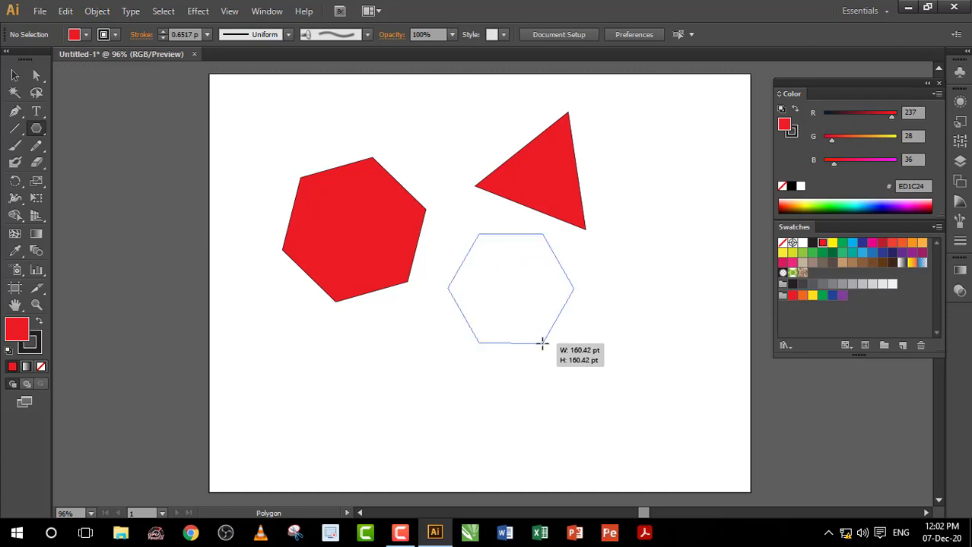
{"action": "key", "text": "Up"}
{"action": "key", "text": "Up"}
{"action": "key", "text": "Up"}
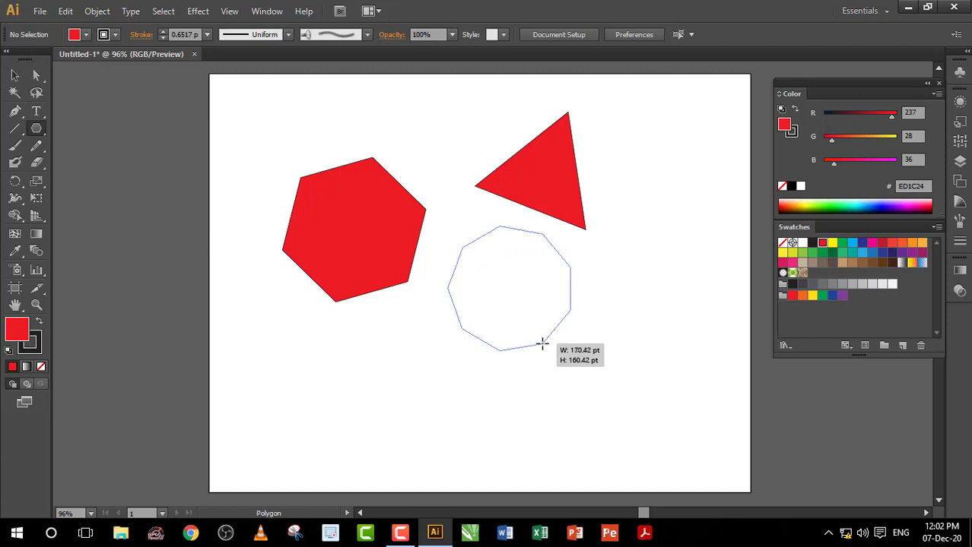
{"action": "key", "text": "Up"}
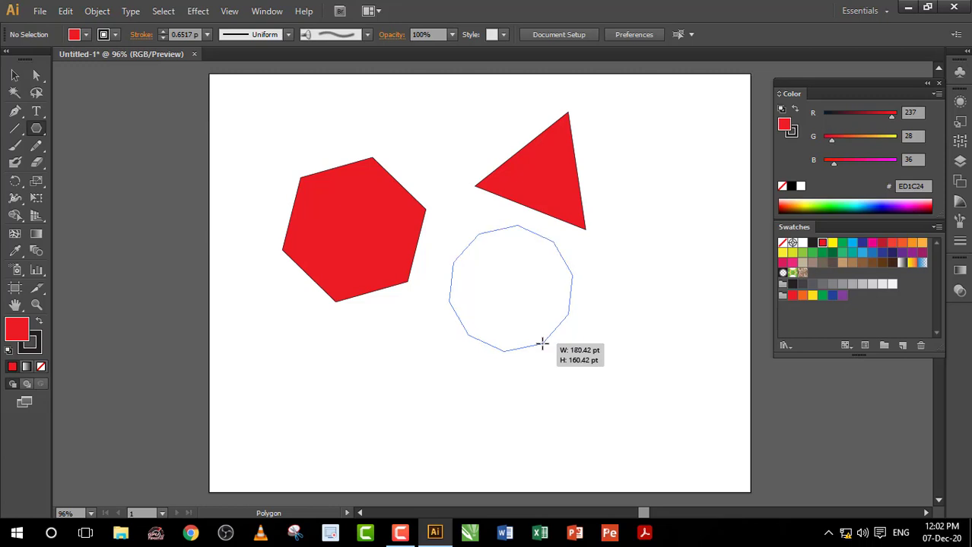
{"action": "left_click_drag", "start_coordinate": [542, 344], "coordinate": [542, 344]}
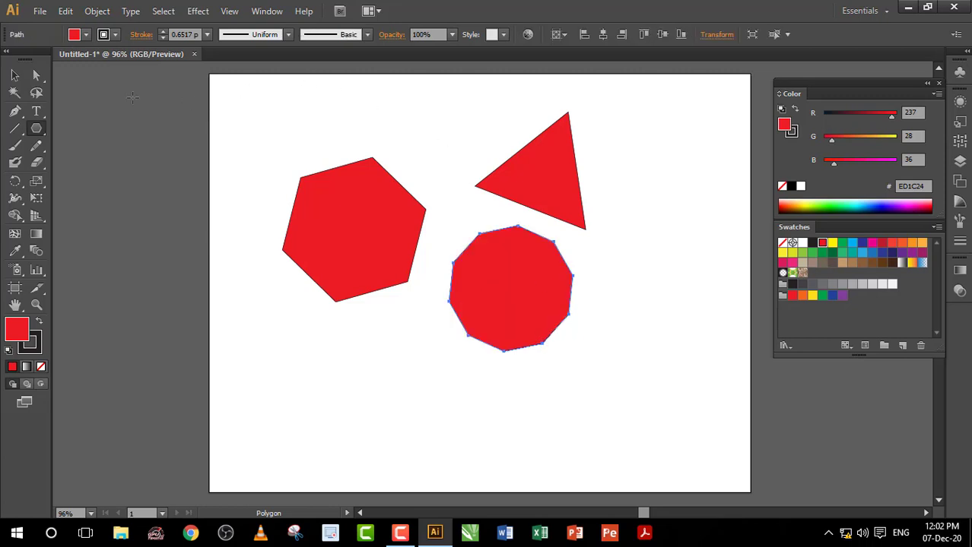
{"action": "left_click", "coordinate": [15, 75]}
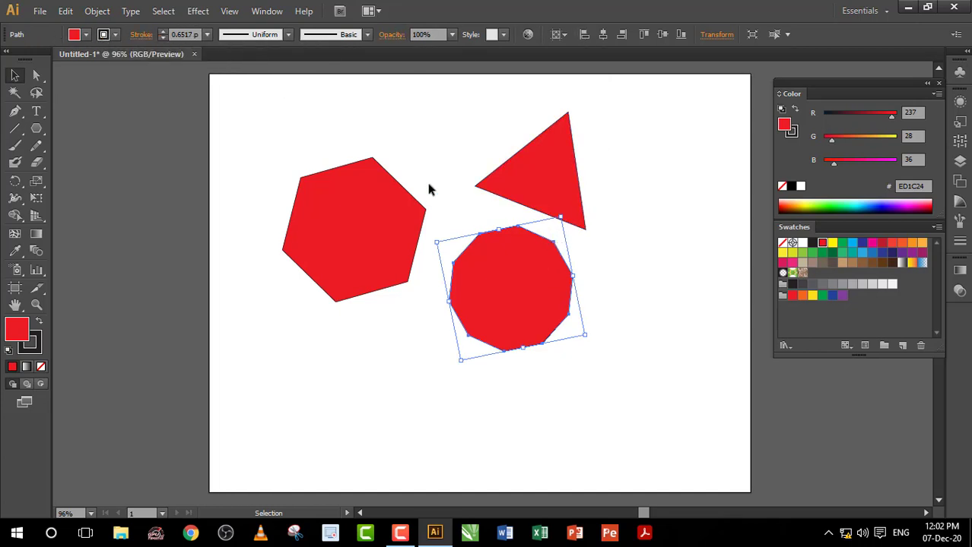
{"action": "left_click", "coordinate": [36, 128]}
{"action": "right_click", "coordinate": [40, 131]}
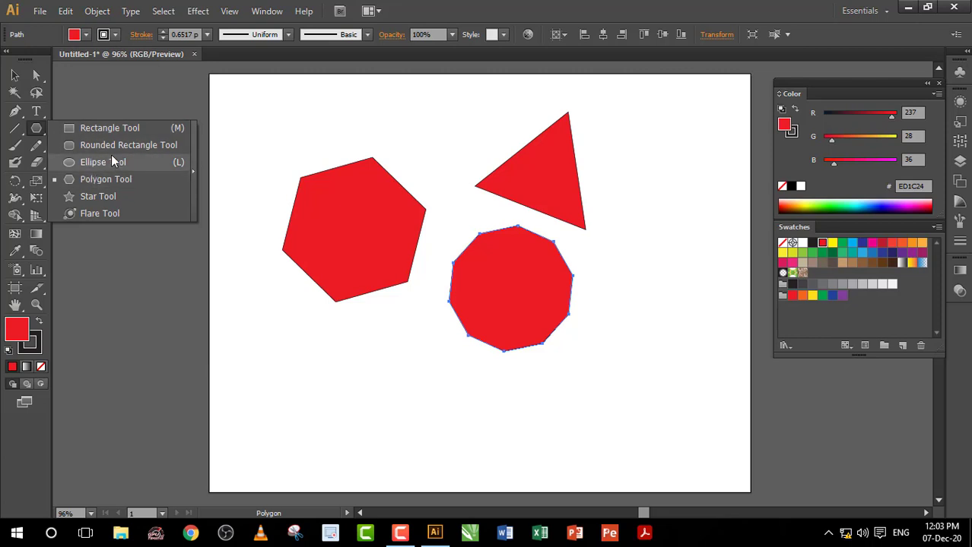
Draw a red star at the lower left of the artboard and tilt it slightly clockwise
{"action": "left_click", "coordinate": [86, 197]}
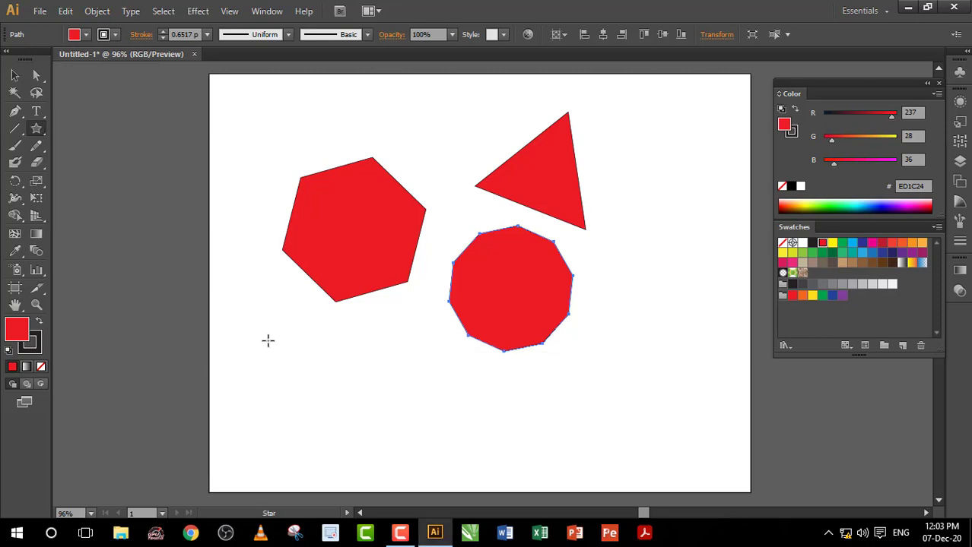
{"action": "left_click_drag", "start_coordinate": [267, 336], "coordinate": [340, 405]}
{"action": "key", "text": "ctrl+shift+a"}
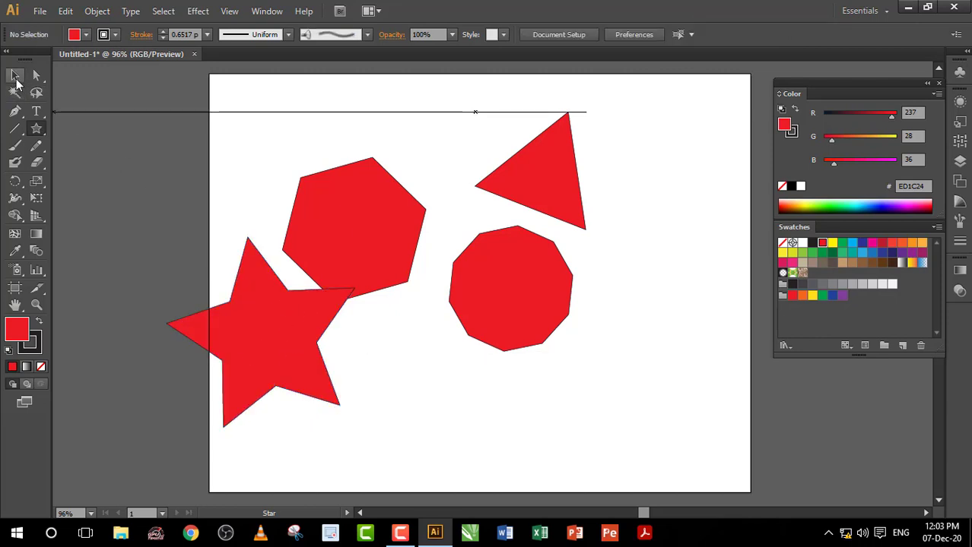
{"action": "left_click", "coordinate": [15, 76]}
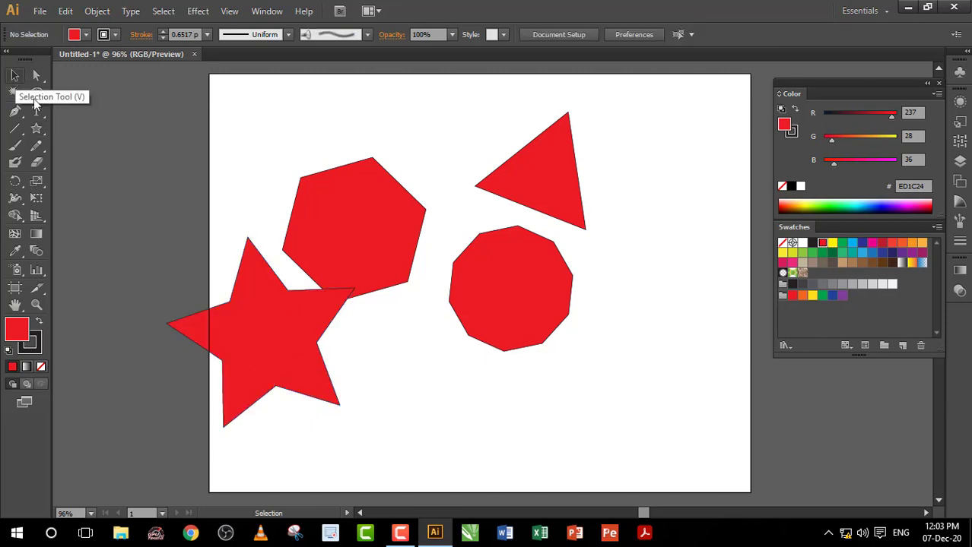
{"action": "left_click", "coordinate": [283, 316]}
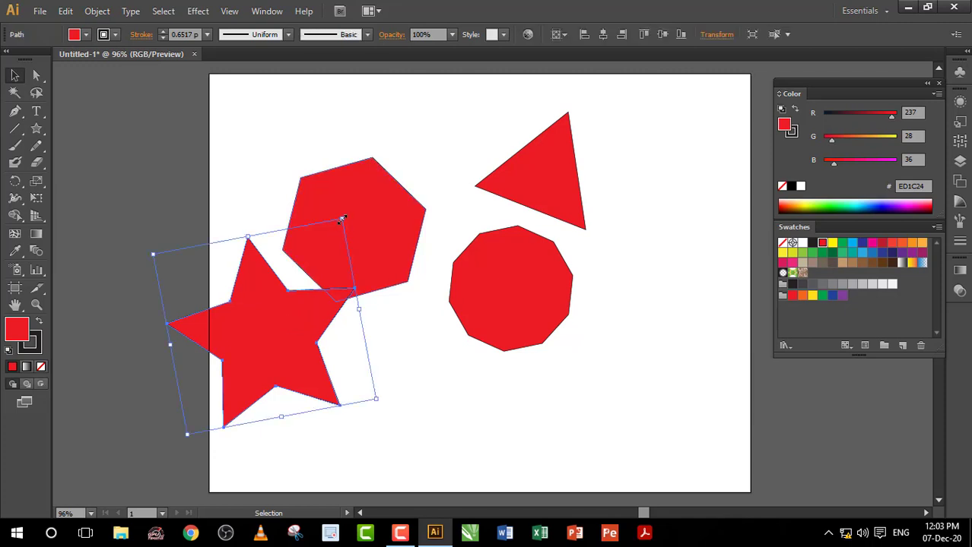
{"action": "left_click_drag", "start_coordinate": [342, 219], "coordinate": [346, 218]}
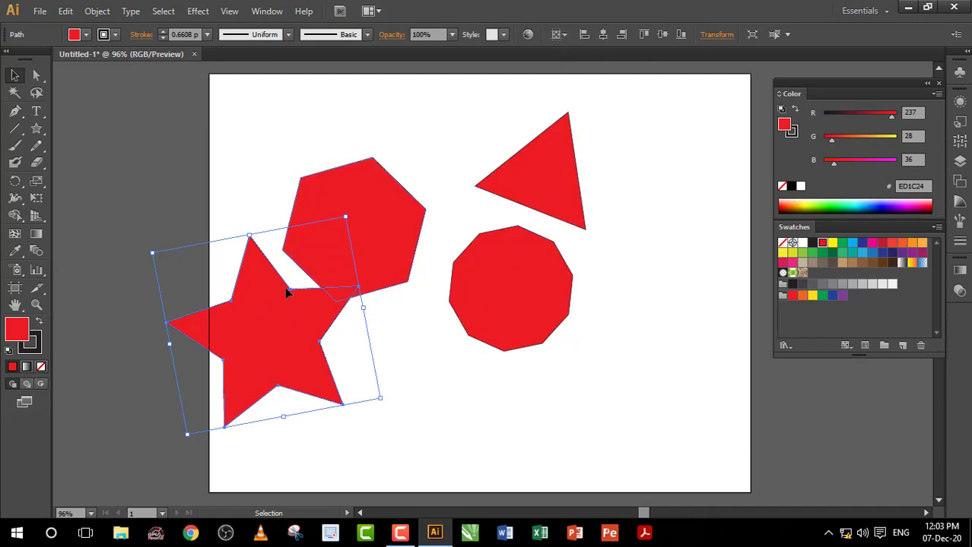
Select every shape on the artboard and delete them all
{"action": "left_click", "coordinate": [37, 128]}
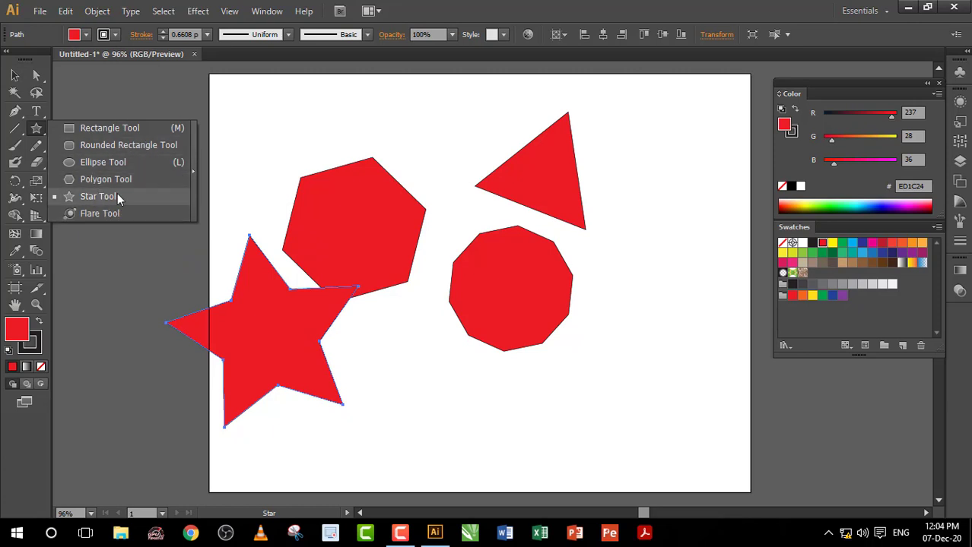
{"action": "left_click", "coordinate": [99, 214]}
{"action": "left_click", "coordinate": [14, 75]}
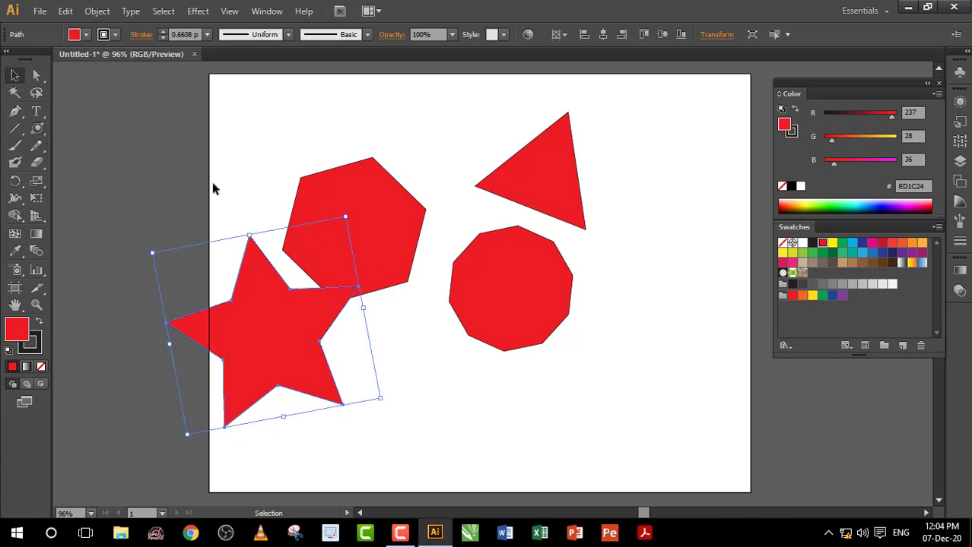
{"action": "key", "text": "ctrl+a"}
{"action": "key", "text": "Delete"}
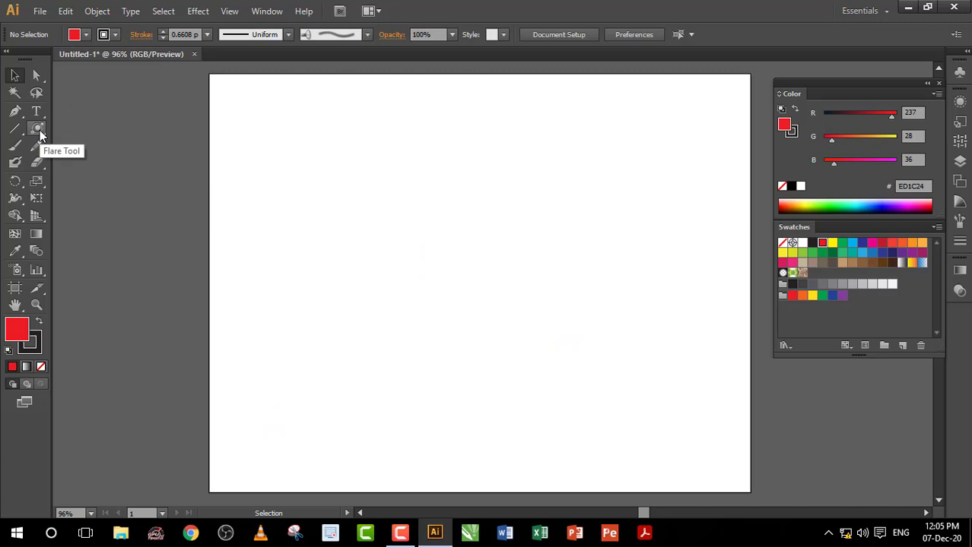
Start a lens flare on the artboard and move the Flare Tool Options dialog aside
{"action": "left_click", "coordinate": [40, 130]}
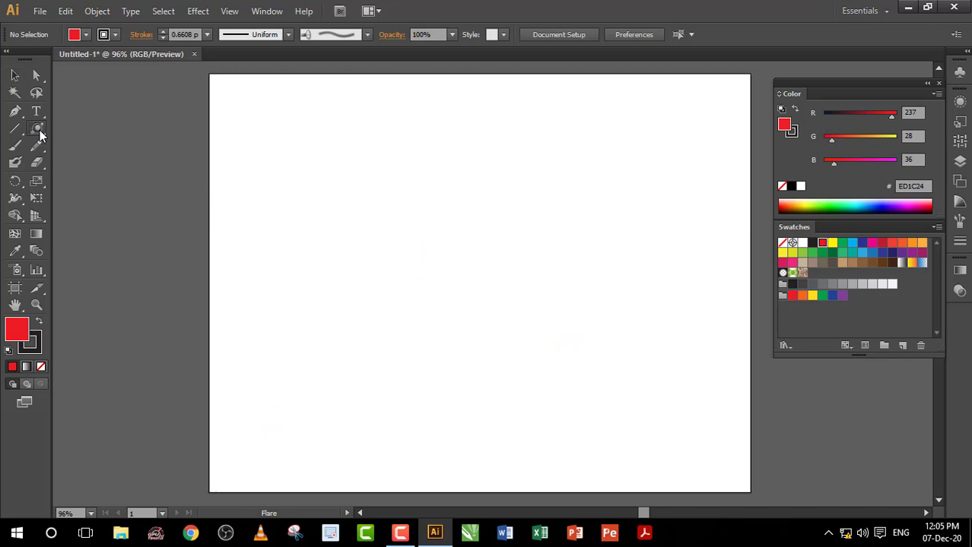
{"action": "left_click", "coordinate": [363, 214]}
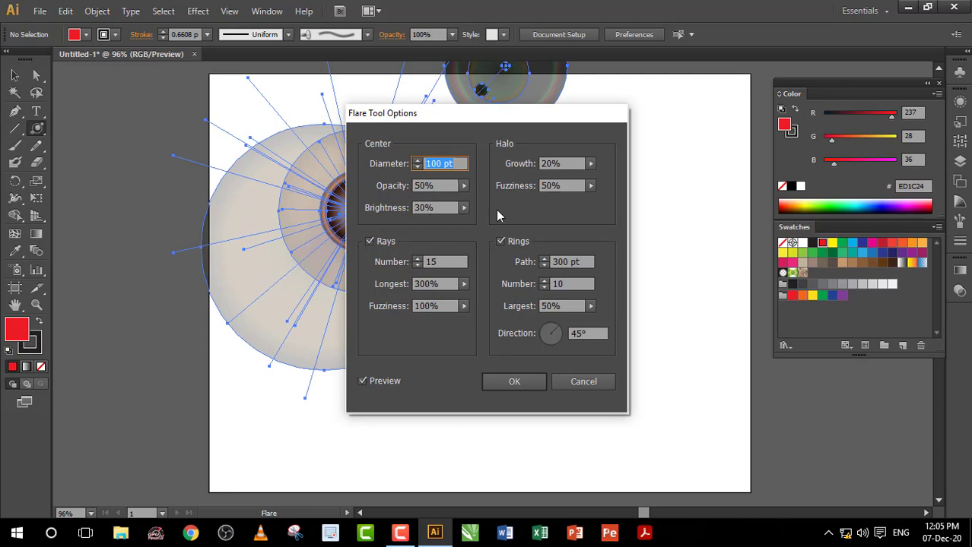
{"action": "left_click_drag", "start_coordinate": [457, 116], "coordinate": [679, 147]}
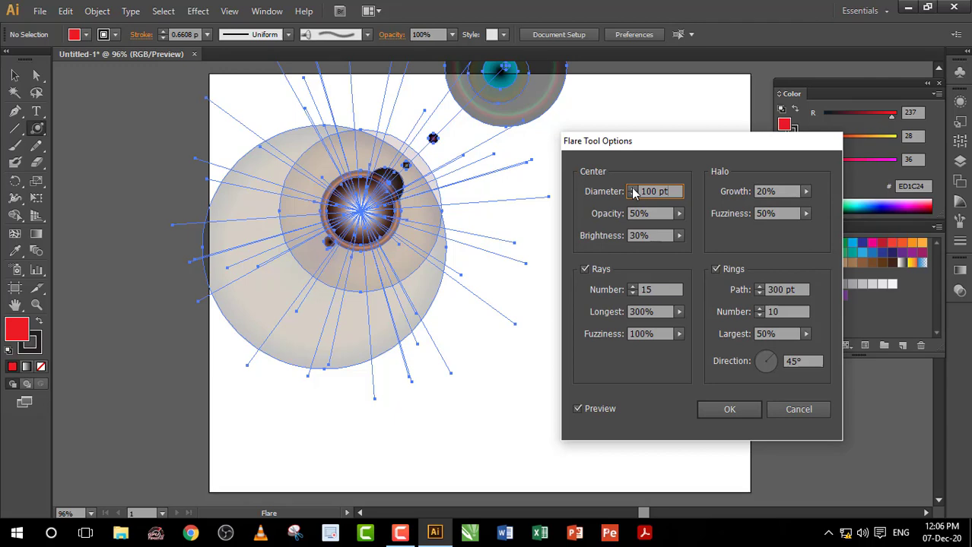
Adjust the flare centre diameter up and down until it reads 104 pt
{"action": "left_click", "coordinate": [631, 188]}
{"action": "left_click", "coordinate": [631, 188]}
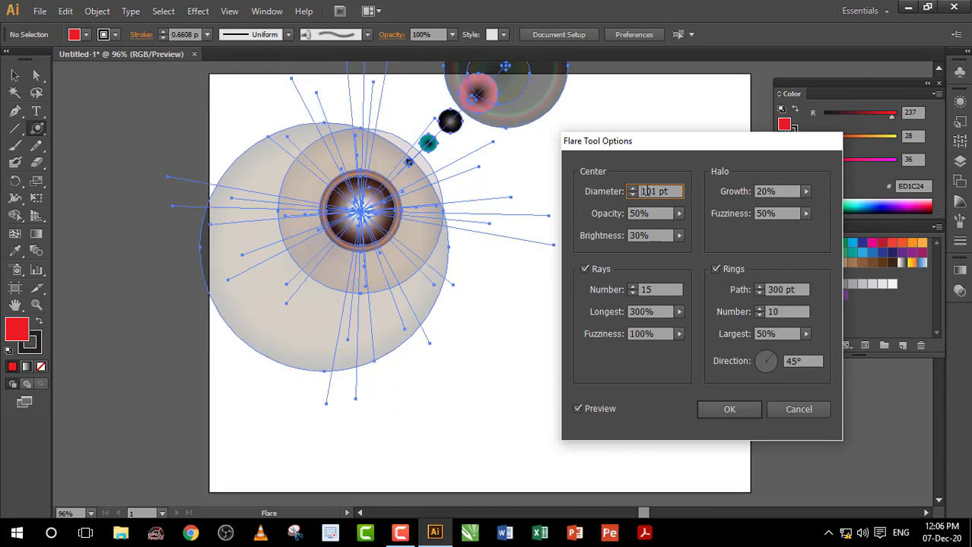
{"action": "left_click", "coordinate": [632, 189]}
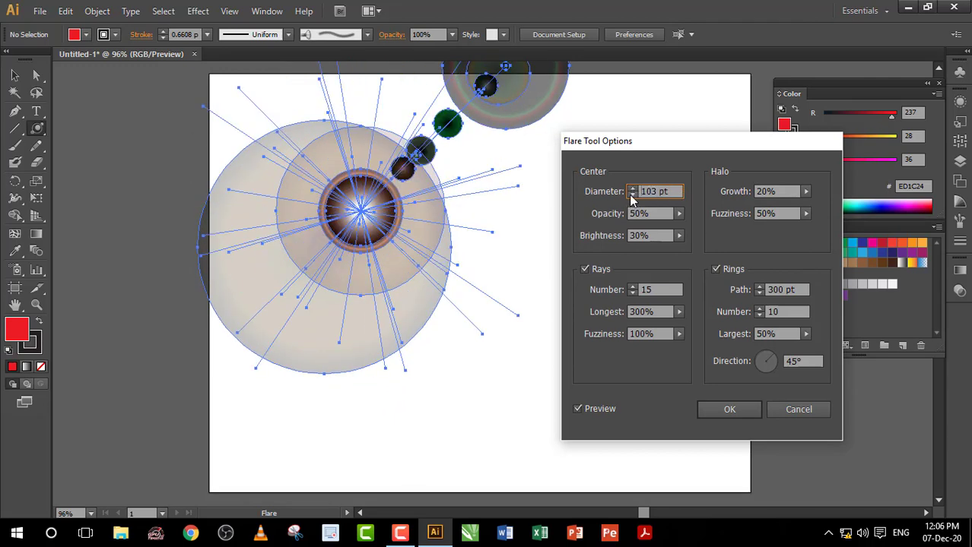
{"action": "left_click", "coordinate": [630, 194]}
{"action": "left_click", "coordinate": [630, 195]}
{"action": "left_click", "coordinate": [630, 196]}
{"action": "left_click", "coordinate": [630, 195]}
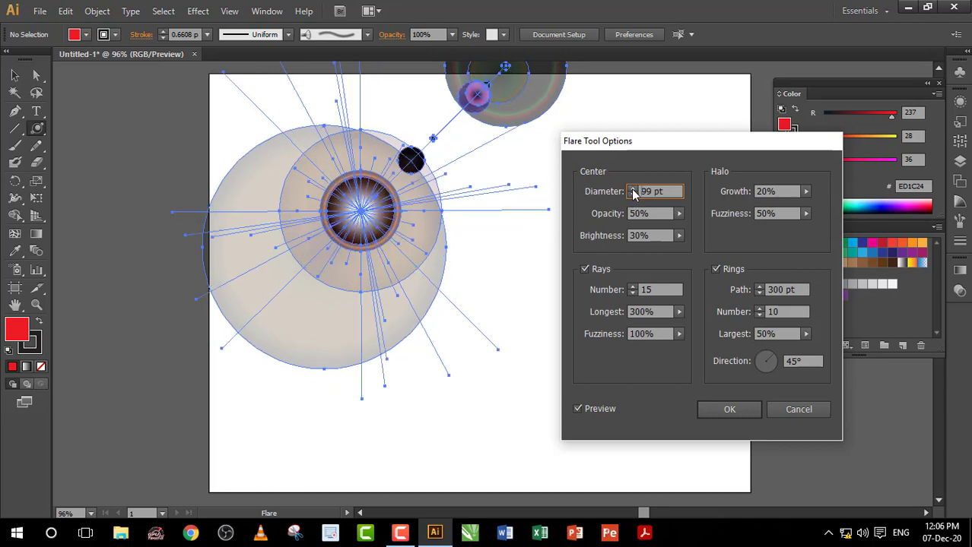
{"action": "key", "text": "Up"}
{"action": "key", "text": "Up"}
{"action": "key", "text": "Up"}
{"action": "left_click", "coordinate": [630, 195]}
{"action": "left_click", "coordinate": [630, 195]}
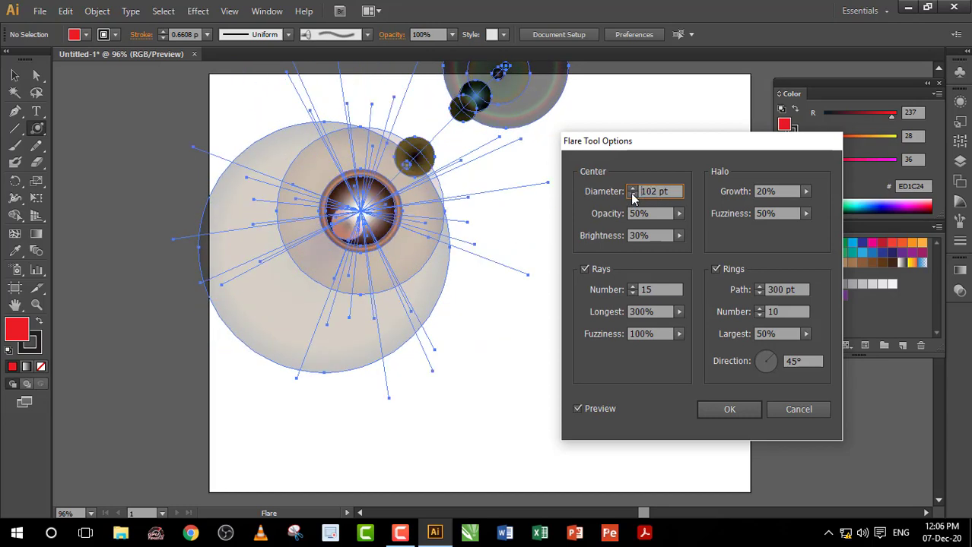
{"action": "left_click", "coordinate": [631, 194]}
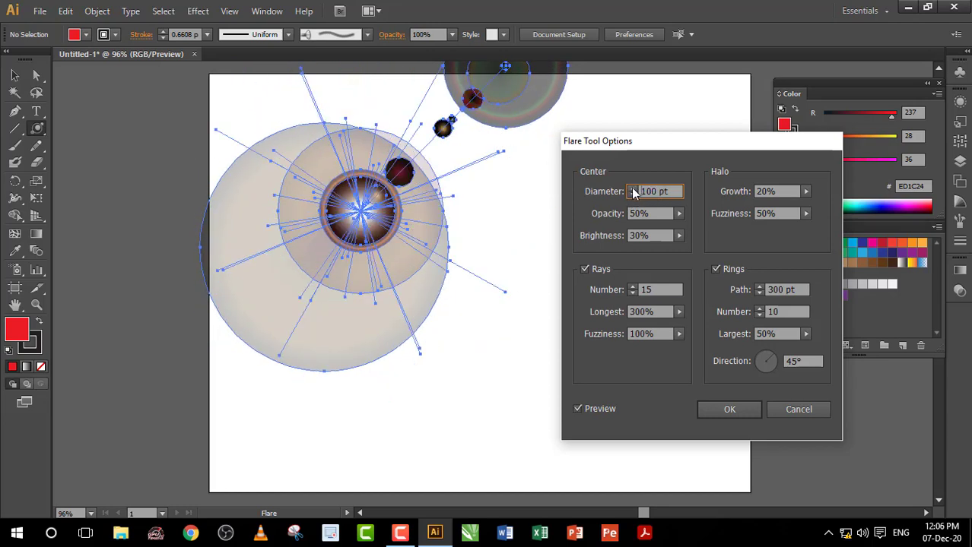
{"action": "left_click", "coordinate": [631, 187]}
{"action": "left_click", "coordinate": [632, 188]}
{"action": "left_click", "coordinate": [632, 187]}
{"action": "left_click", "coordinate": [631, 188]}
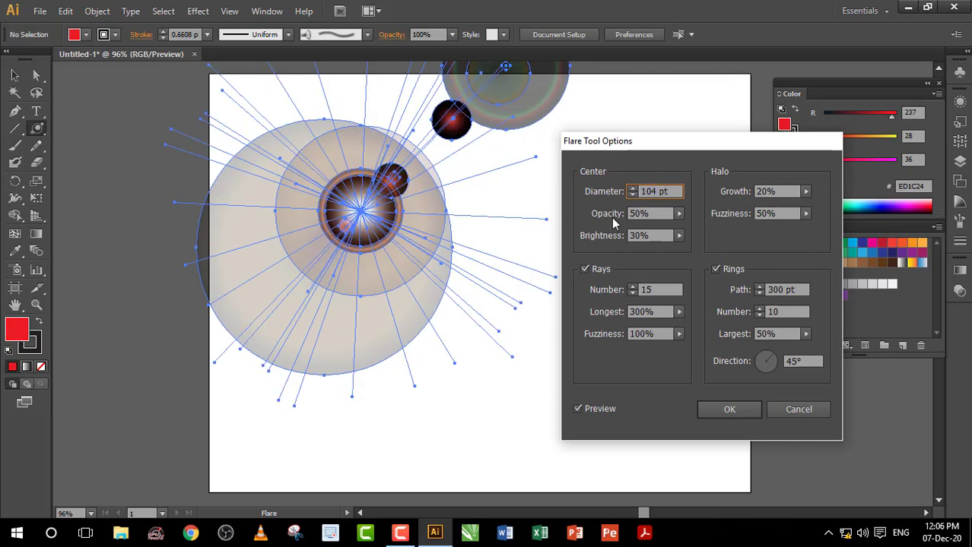
{"action": "left_click", "coordinate": [679, 214]}
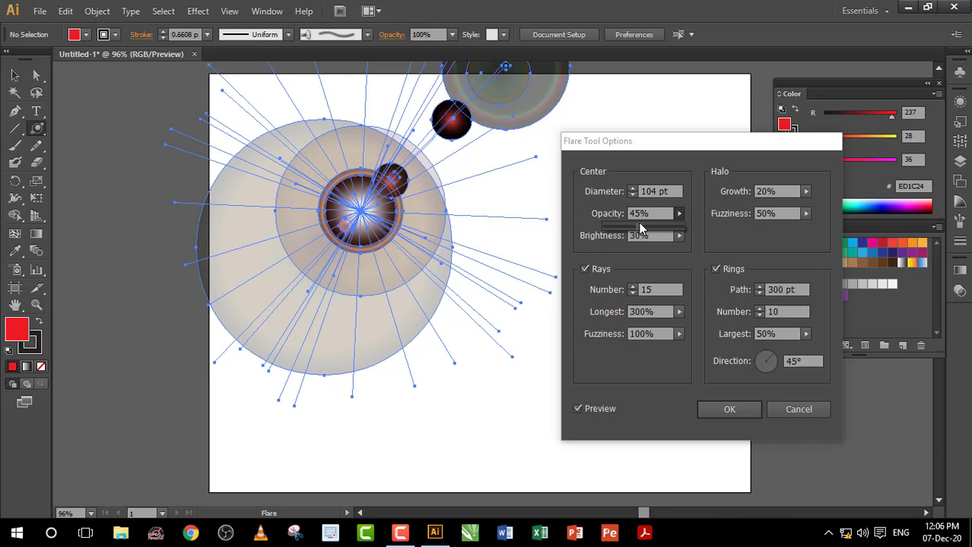
Set the flare centre opacity to 97% and its brightness to 52%
{"action": "left_click_drag", "start_coordinate": [641, 228], "coordinate": [617, 232]}
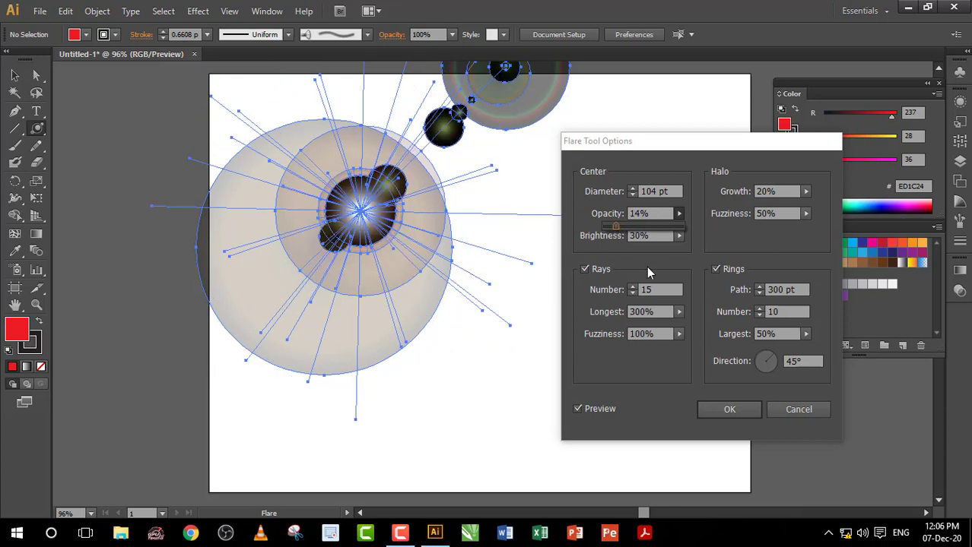
{"action": "left_click_drag", "start_coordinate": [615, 226], "coordinate": [679, 227]}
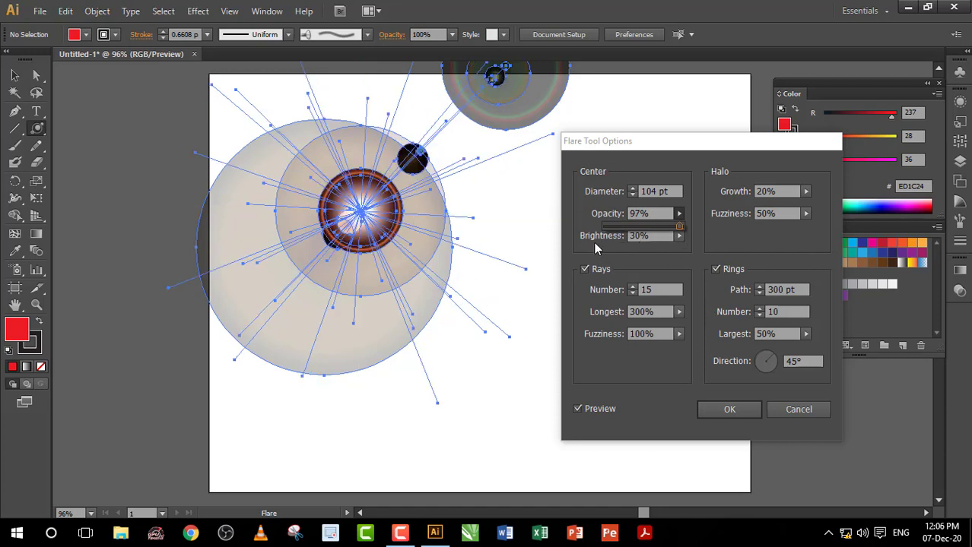
{"action": "left_click", "coordinate": [678, 236]}
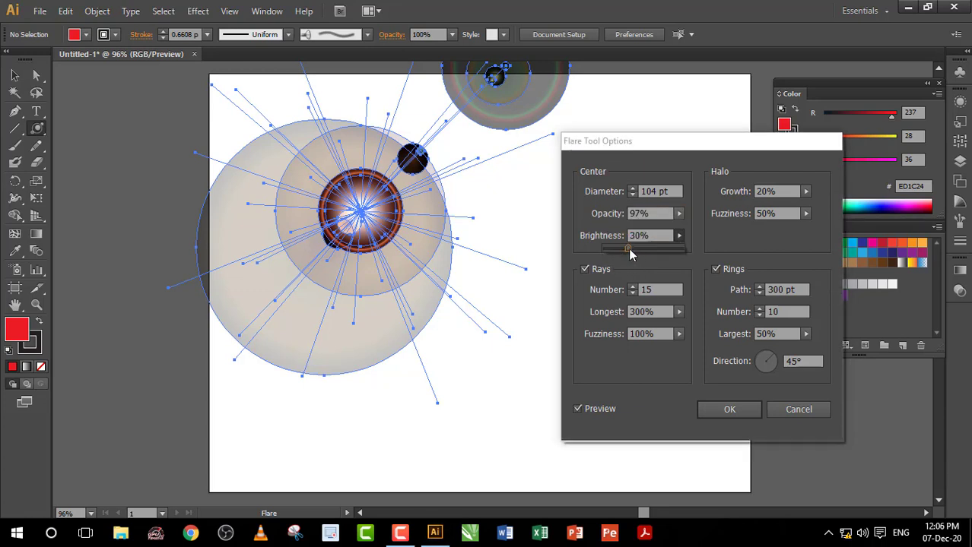
{"action": "left_click_drag", "start_coordinate": [628, 248], "coordinate": [606, 248]}
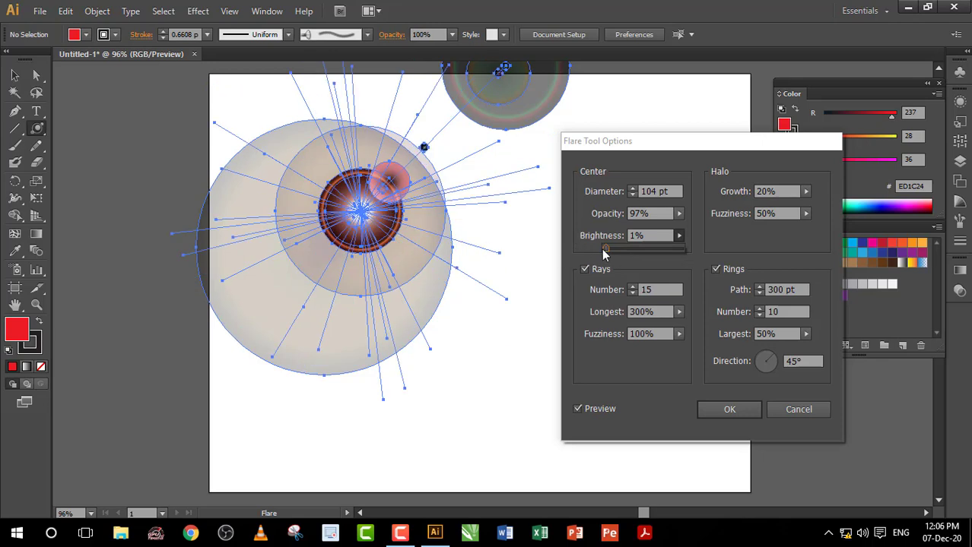
{"action": "left_click_drag", "start_coordinate": [662, 257], "coordinate": [681, 258]}
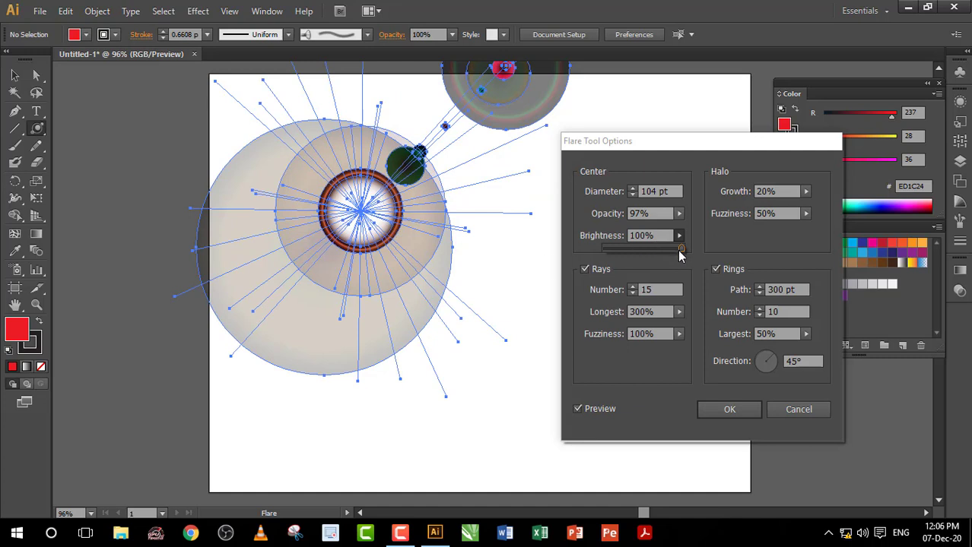
{"action": "left_click_drag", "start_coordinate": [648, 248], "coordinate": [645, 247]}
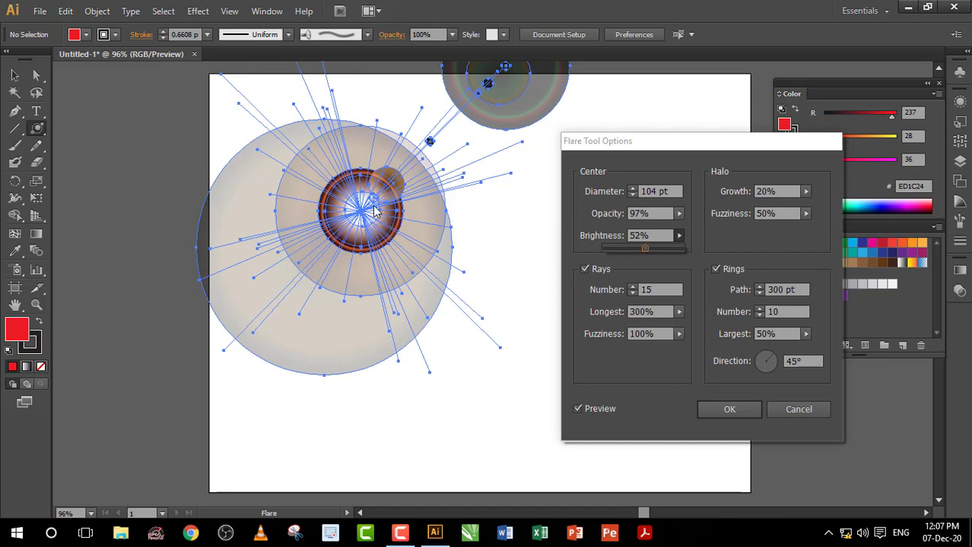
Try fewer flare rays, then return the ray count to 15
{"action": "left_click", "coordinate": [646, 290]}
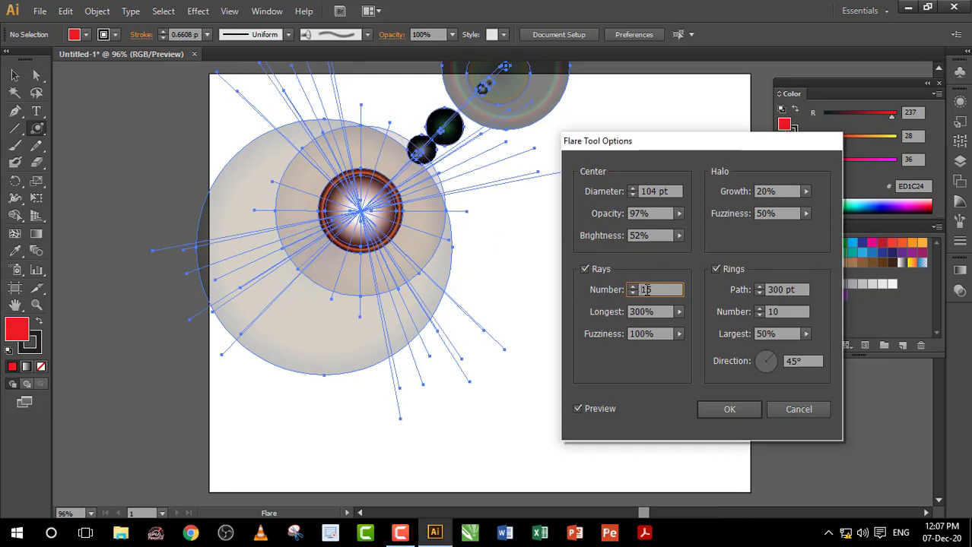
{"action": "left_click", "coordinate": [633, 293]}
{"action": "left_click", "coordinate": [633, 294]}
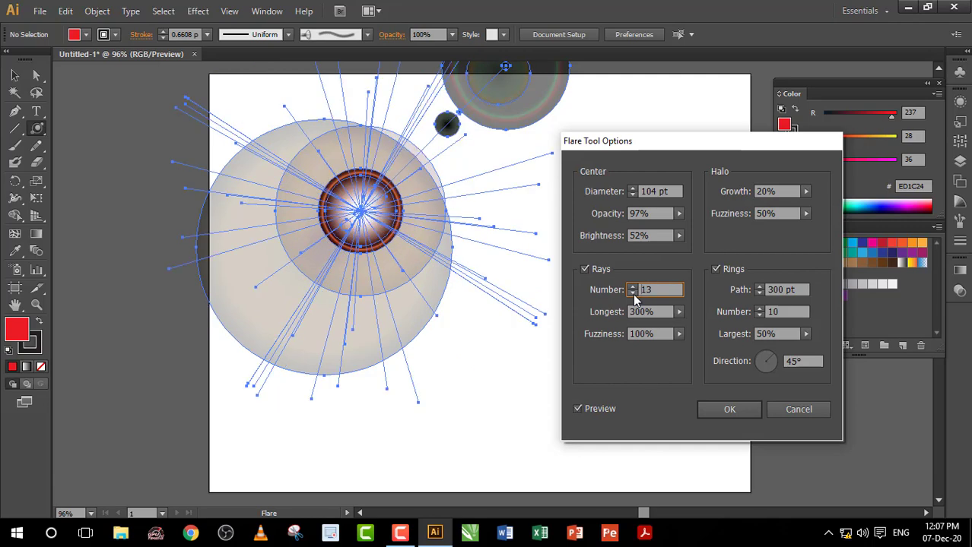
{"action": "left_click", "coordinate": [633, 294]}
{"action": "left_click", "coordinate": [633, 293]}
{"action": "left_click", "coordinate": [633, 293]}
{"action": "left_click", "coordinate": [631, 289]}
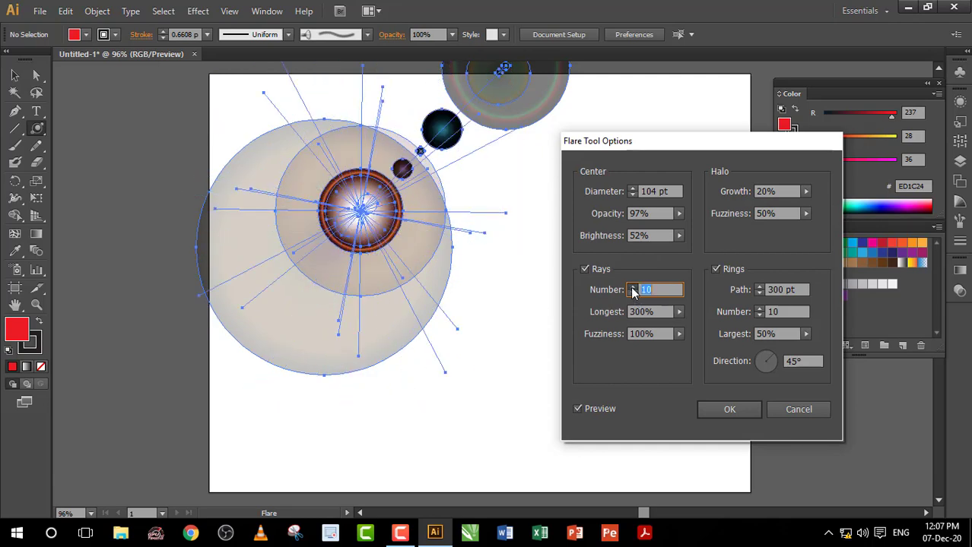
{"action": "left_click", "coordinate": [631, 289]}
{"action": "left_click", "coordinate": [631, 289]}
{"action": "left_click", "coordinate": [631, 289]}
{"action": "left_click", "coordinate": [631, 289]}
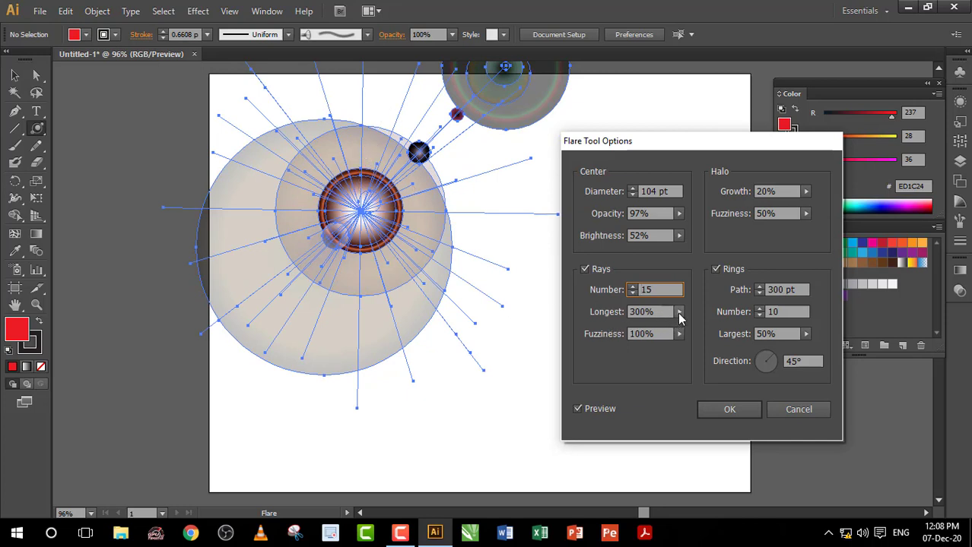
Set the longest ray length to 486%
{"action": "left_click_drag", "start_coordinate": [679, 317], "coordinate": [602, 329]}
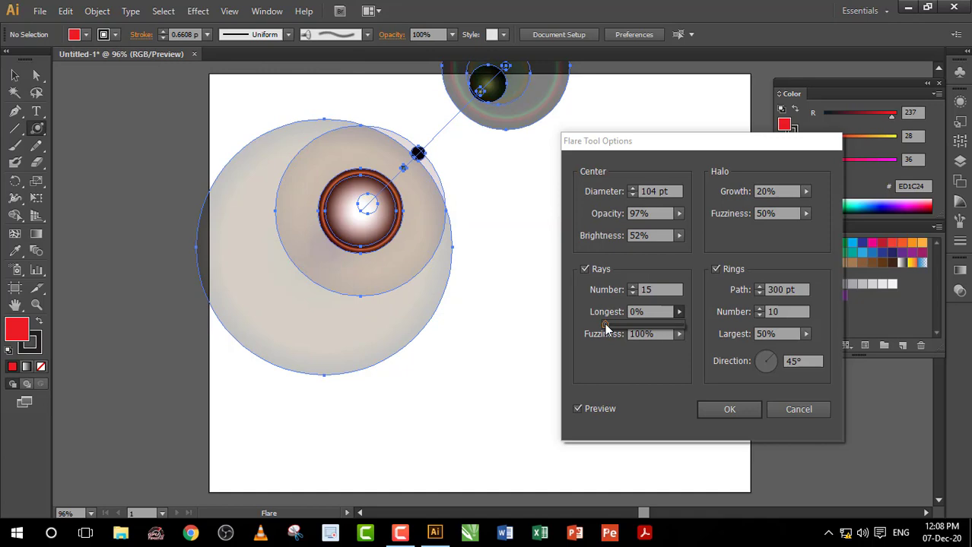
{"action": "mouse_move", "coordinate": [606, 328]}
{"action": "left_mouse_down"}
{"action": "mouse_move", "coordinate": [680, 325]}
{"action": "mouse_move", "coordinate": [643, 329]}
{"action": "left_mouse_up"}
{"action": "key", "text": "Tab"}
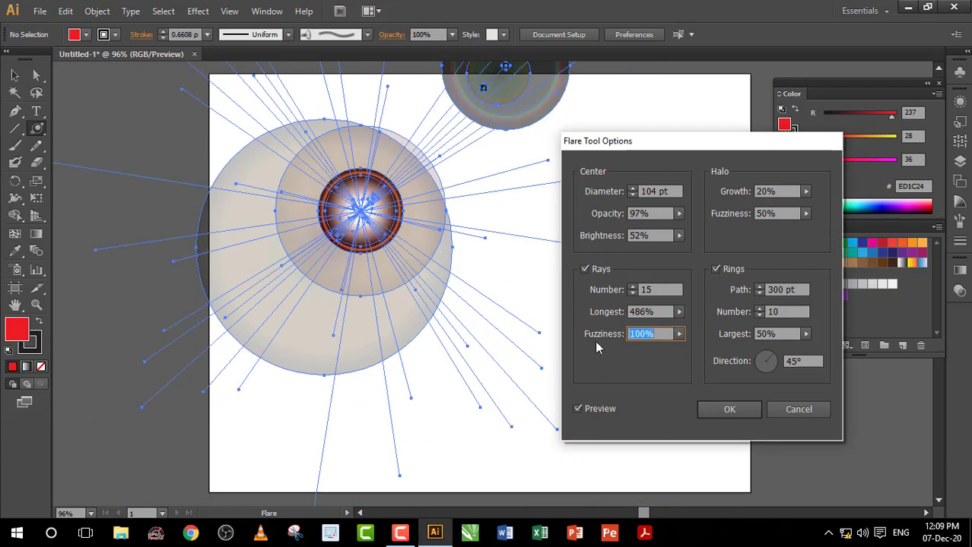
Set ray fuzziness to 52%, briefly previewing the flare with rays turned off
{"action": "left_click", "coordinate": [678, 335]}
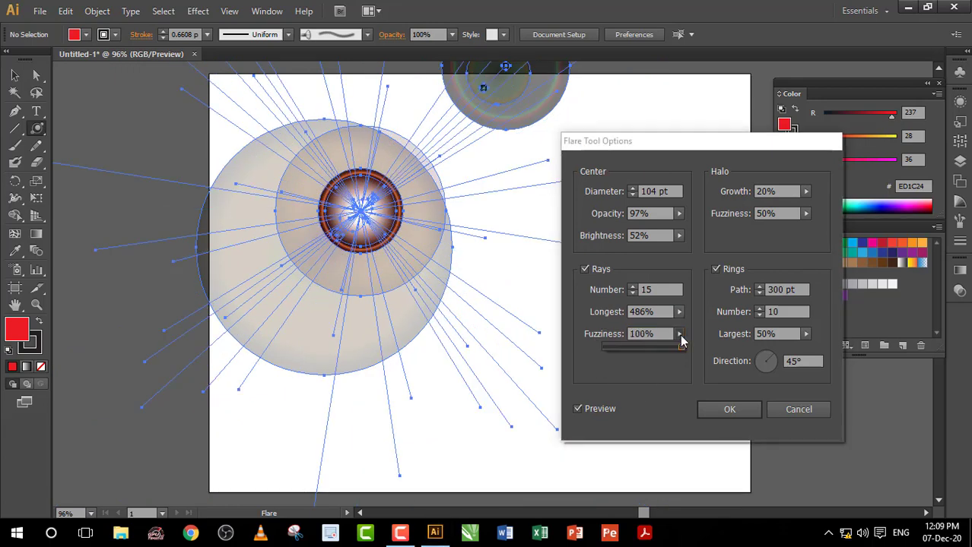
{"action": "left_click_drag", "start_coordinate": [681, 347], "coordinate": [658, 347]}
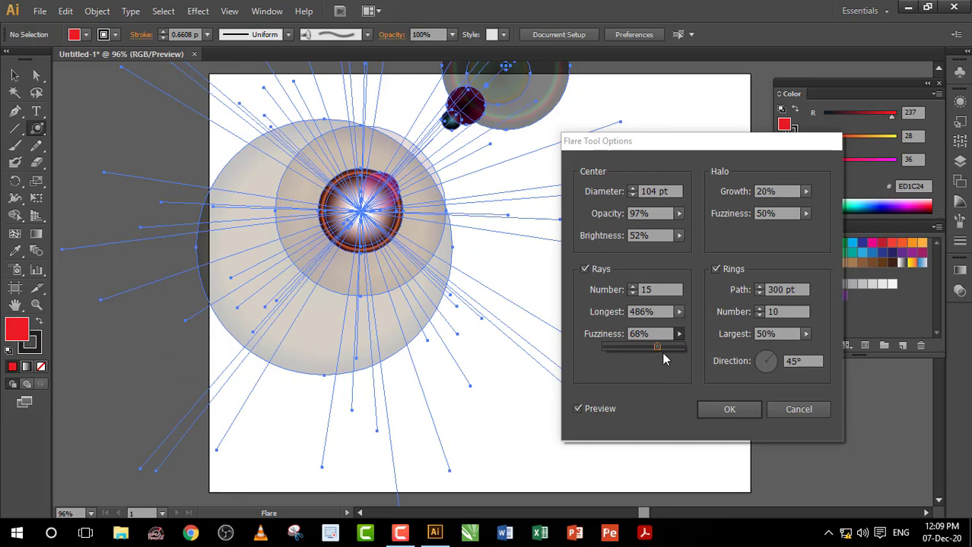
{"action": "left_click_drag", "start_coordinate": [658, 347], "coordinate": [600, 348]}
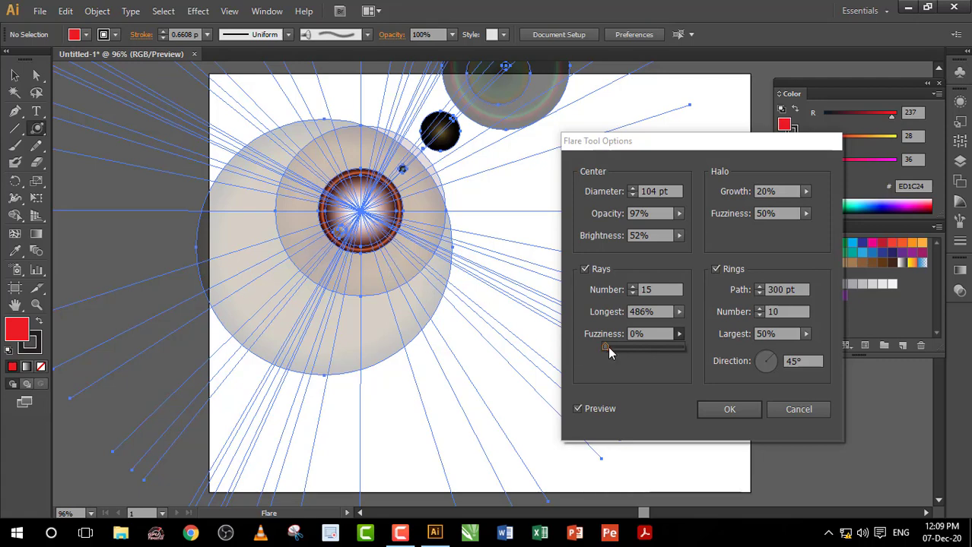
{"action": "mouse_move", "coordinate": [605, 348]}
{"action": "left_mouse_down"}
{"action": "mouse_move", "coordinate": [682, 356]}
{"action": "mouse_move", "coordinate": [644, 349]}
{"action": "left_mouse_up"}
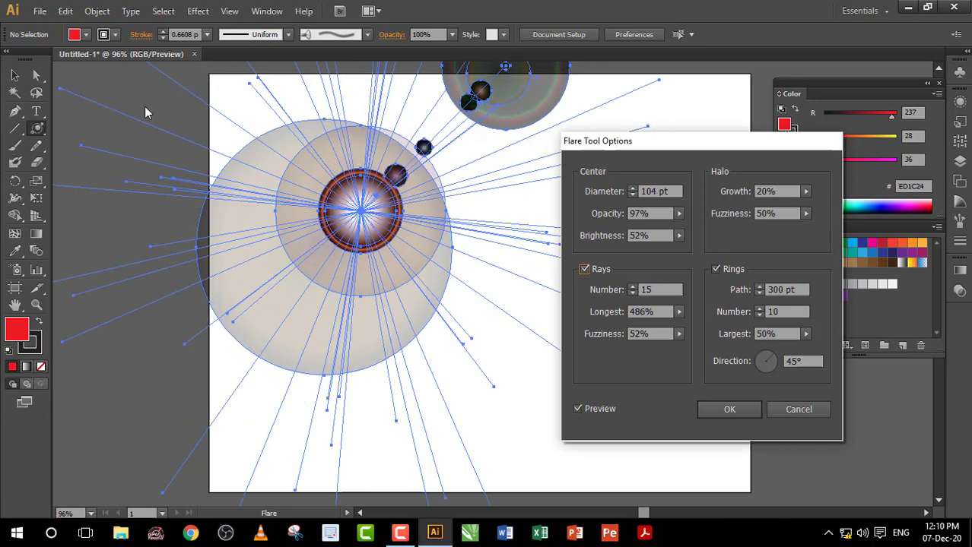
{"action": "left_click", "coordinate": [584, 269]}
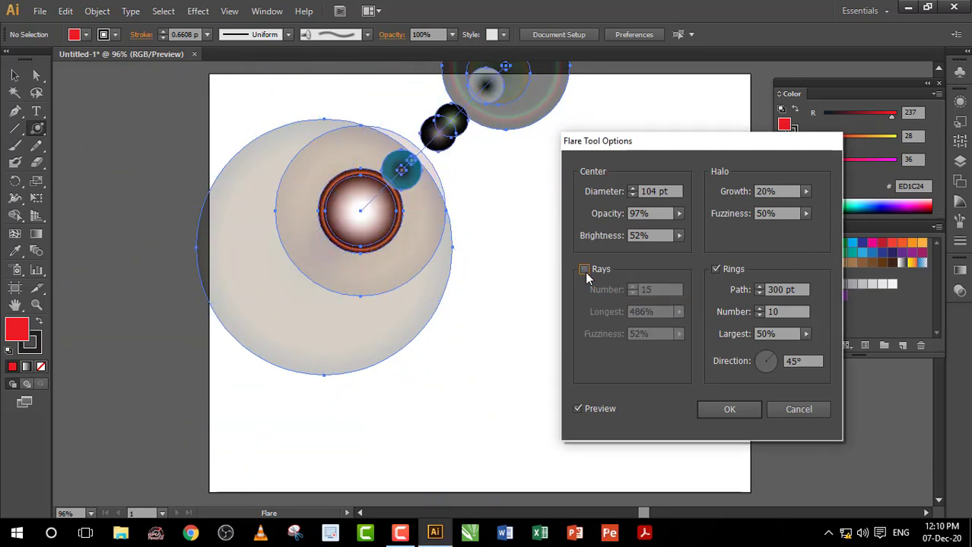
{"action": "left_click", "coordinate": [584, 269]}
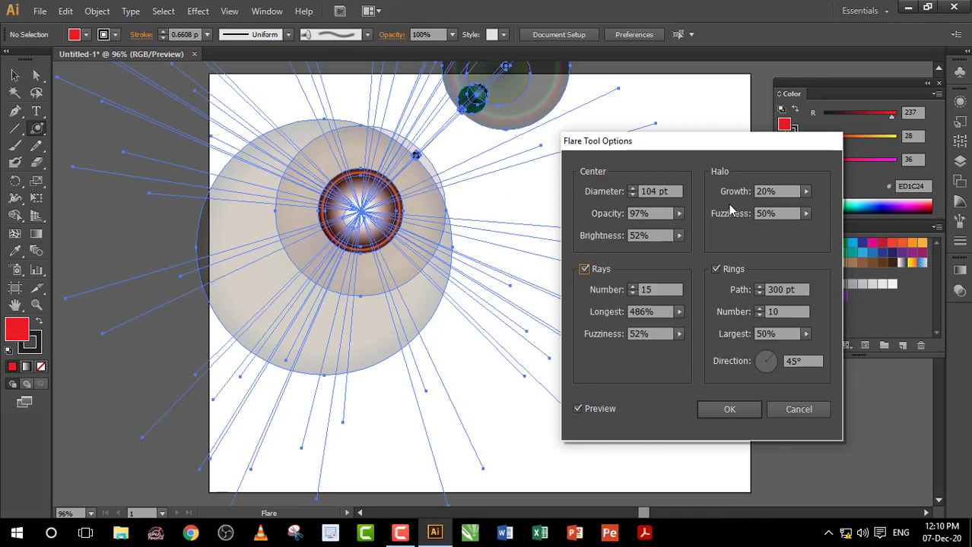
Try 124% halo growth, then set growth to 0% and halo fuzziness to 55%
{"action": "left_click", "coordinate": [805, 191]}
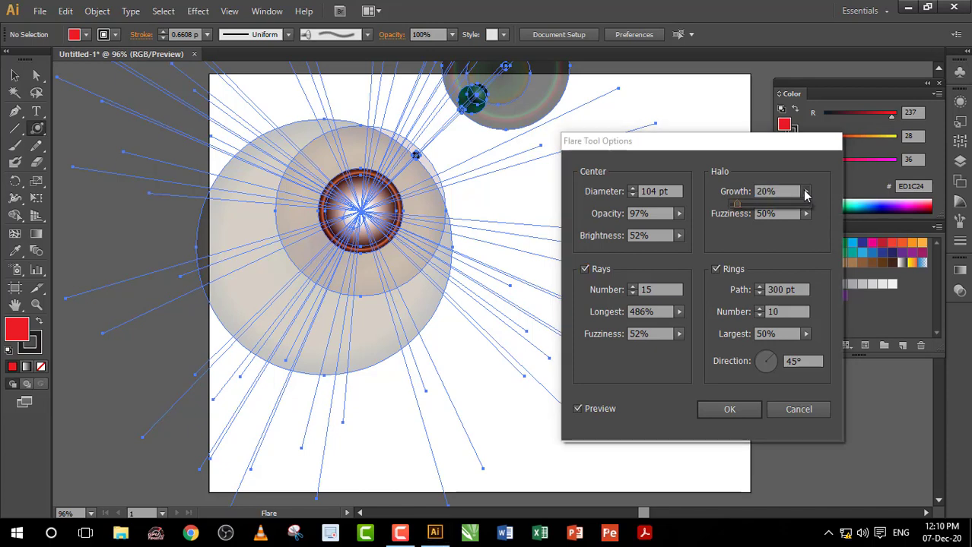
{"action": "left_click_drag", "start_coordinate": [742, 208], "coordinate": [764, 211]}
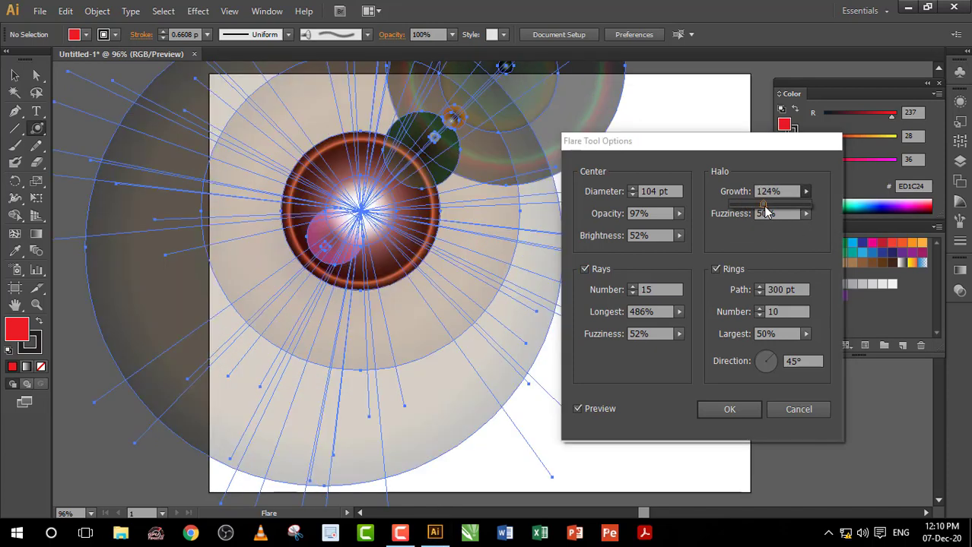
{"action": "mouse_move", "coordinate": [766, 212]}
{"action": "left_mouse_down"}
{"action": "mouse_move", "coordinate": [802, 210]}
{"action": "mouse_move", "coordinate": [731, 211]}
{"action": "left_mouse_up"}
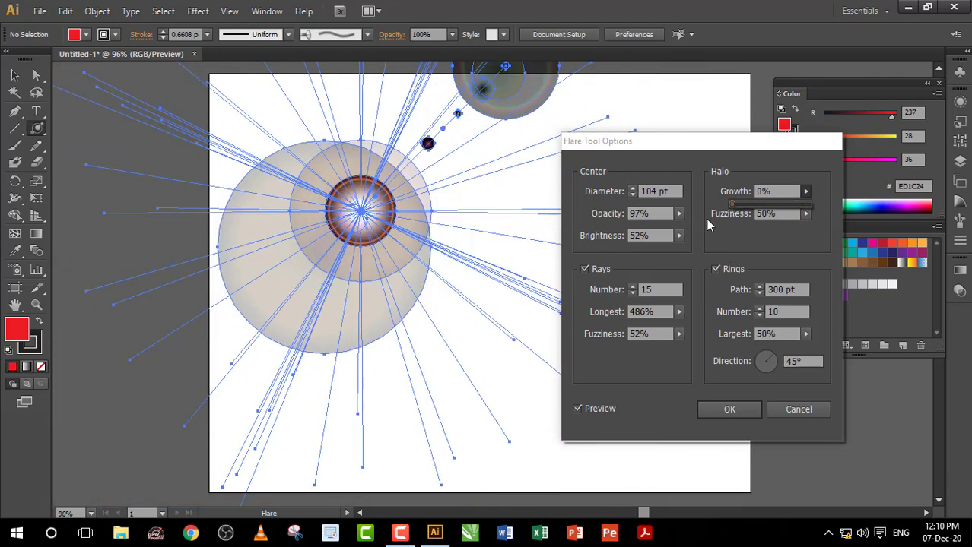
{"action": "mouse_move", "coordinate": [806, 213]}
{"action": "left_mouse_down"}
{"action": "mouse_move", "coordinate": [792, 234]}
{"action": "mouse_move", "coordinate": [742, 237]}
{"action": "mouse_move", "coordinate": [773, 232]}
{"action": "left_mouse_up"}
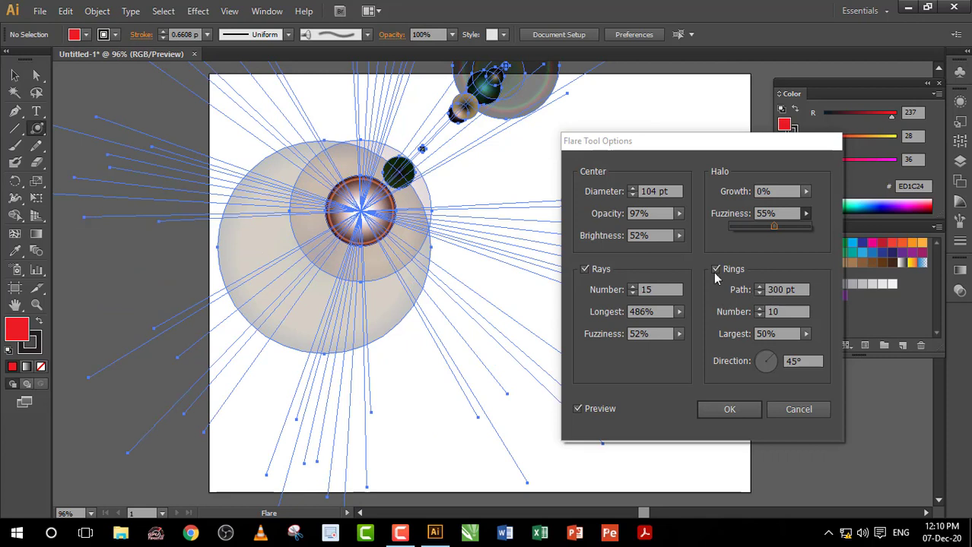
Lengthen the ring path slightly, then return it to 300 pt
{"action": "left_click", "coordinate": [760, 288]}
{"action": "left_click", "coordinate": [759, 287]}
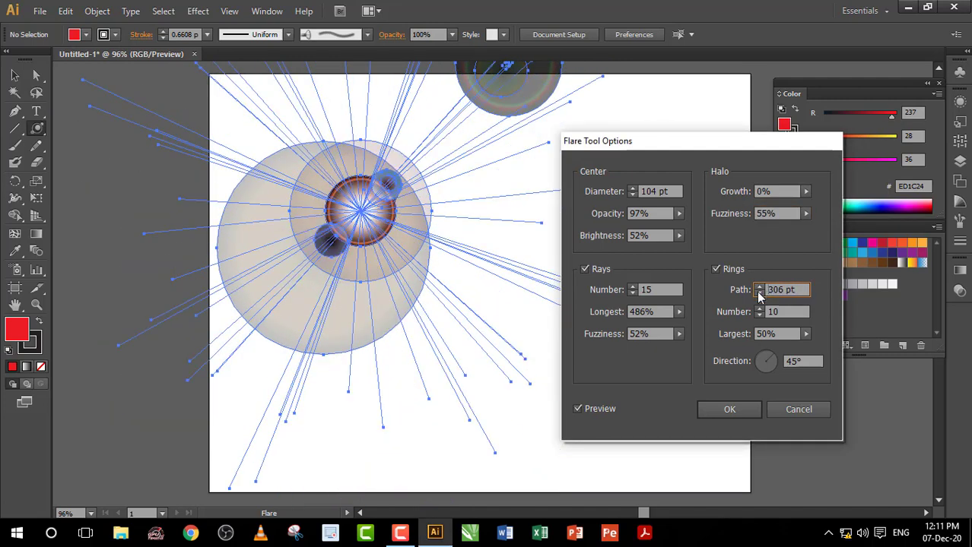
{"action": "left_click", "coordinate": [759, 293]}
{"action": "left_click", "coordinate": [758, 293]}
{"action": "left_click", "coordinate": [759, 294]}
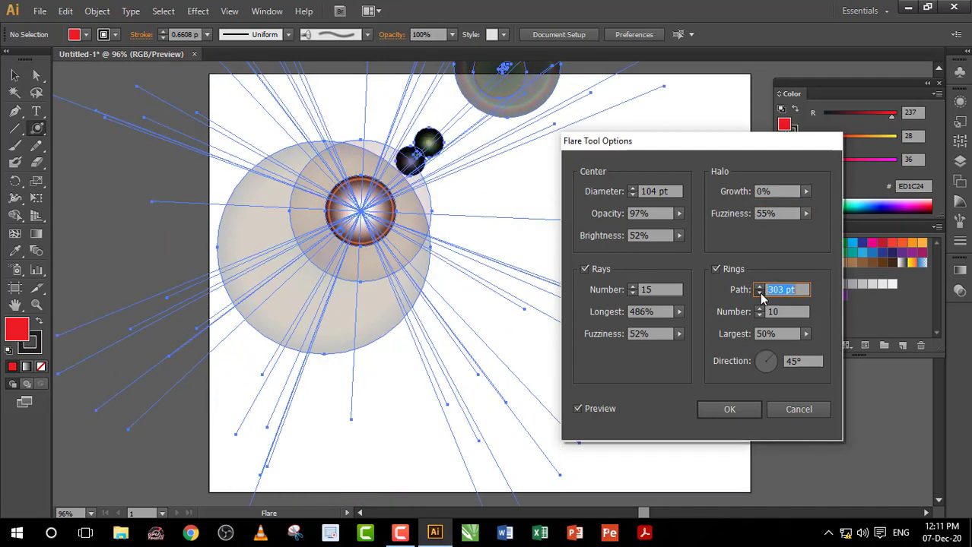
{"action": "left_click", "coordinate": [759, 294]}
{"action": "left_click", "coordinate": [759, 293]}
{"action": "left_click", "coordinate": [758, 293]}
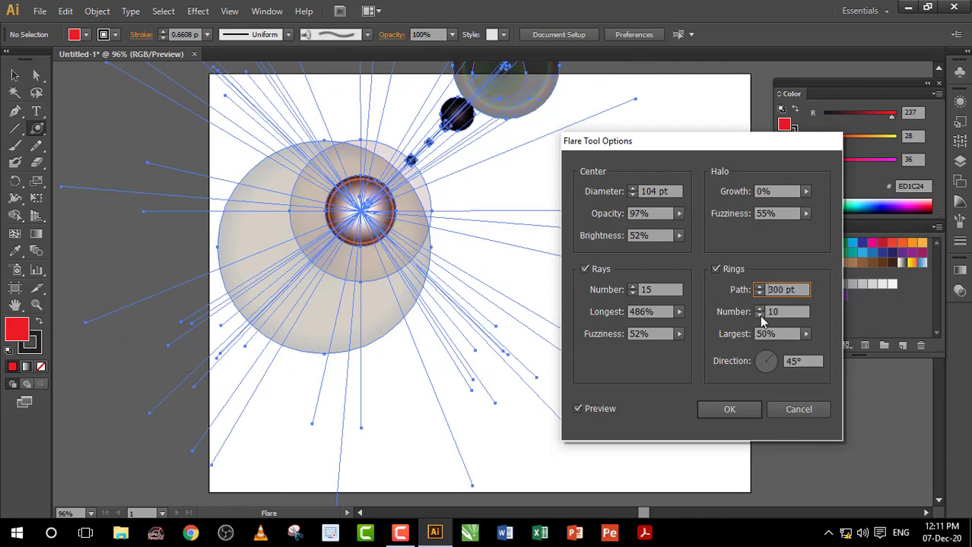
Reduce and re-add flare rings, ending at 9 rings
{"action": "left_click", "coordinate": [758, 315]}
{"action": "left_click", "coordinate": [758, 315]}
{"action": "left_click", "coordinate": [758, 316]}
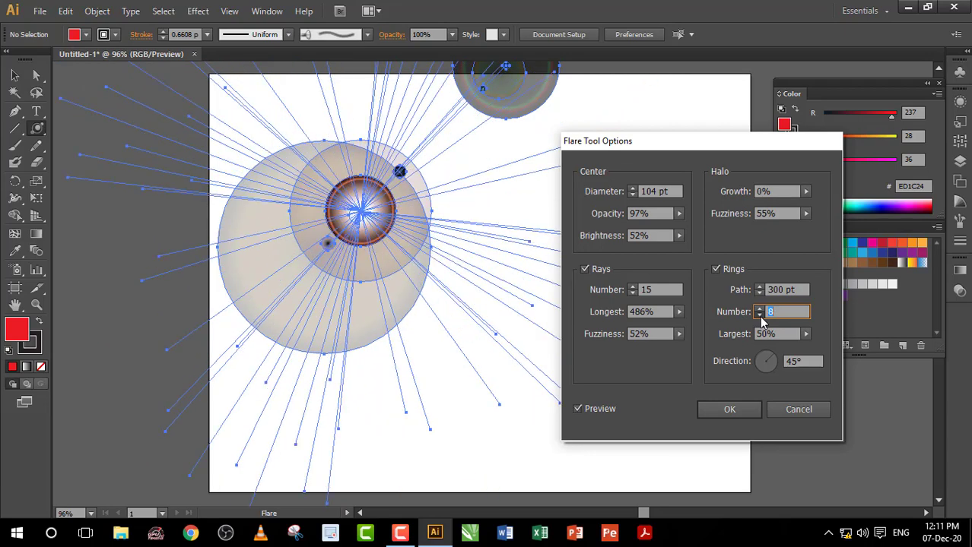
{"action": "left_click", "coordinate": [759, 315]}
{"action": "left_click", "coordinate": [758, 315]}
{"action": "left_click", "coordinate": [758, 316]}
{"action": "left_click", "coordinate": [758, 316]}
{"action": "left_click", "coordinate": [759, 315]}
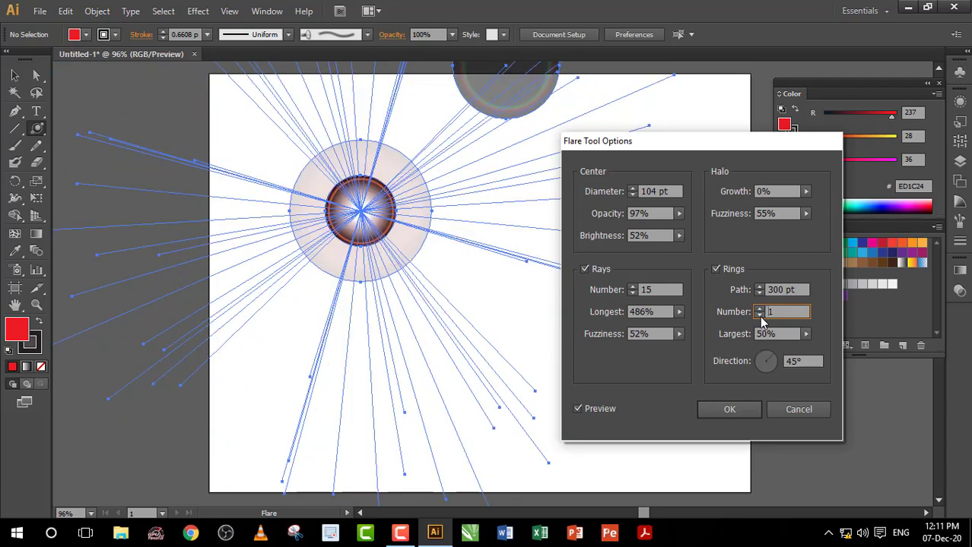
{"action": "left_click", "coordinate": [758, 309]}
{"action": "left_click", "coordinate": [759, 310]}
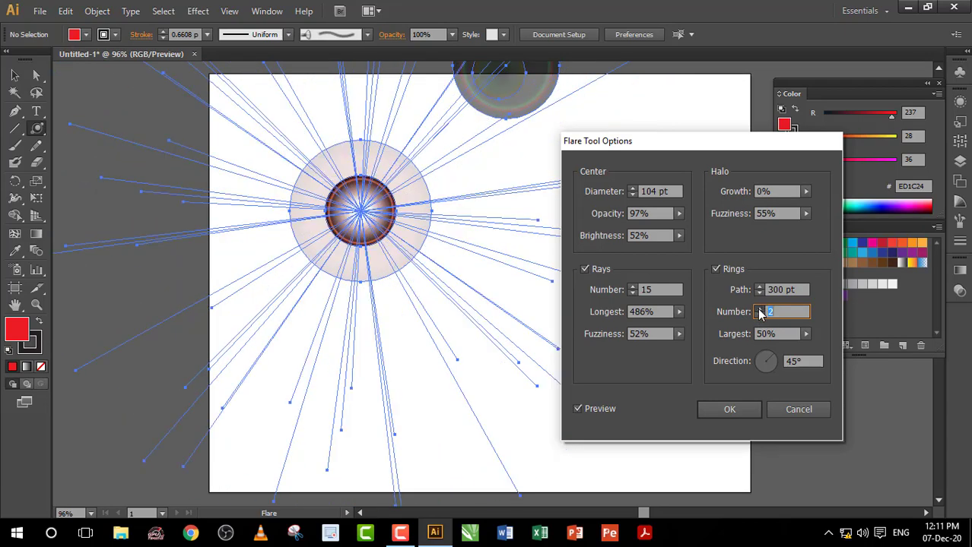
{"action": "left_click", "coordinate": [759, 309]}
{"action": "left_click", "coordinate": [759, 310]}
{"action": "left_click", "coordinate": [758, 309]}
{"action": "left_click", "coordinate": [759, 309]}
{"action": "left_click", "coordinate": [759, 309]}
{"action": "left_click", "coordinate": [758, 310]}
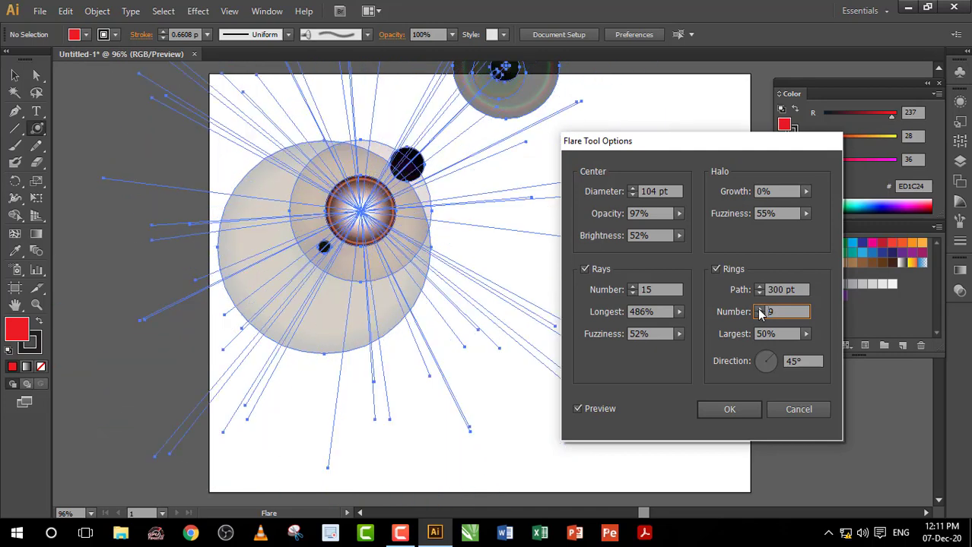
{"action": "left_click_drag", "start_coordinate": [805, 334], "coordinate": [735, 342]}
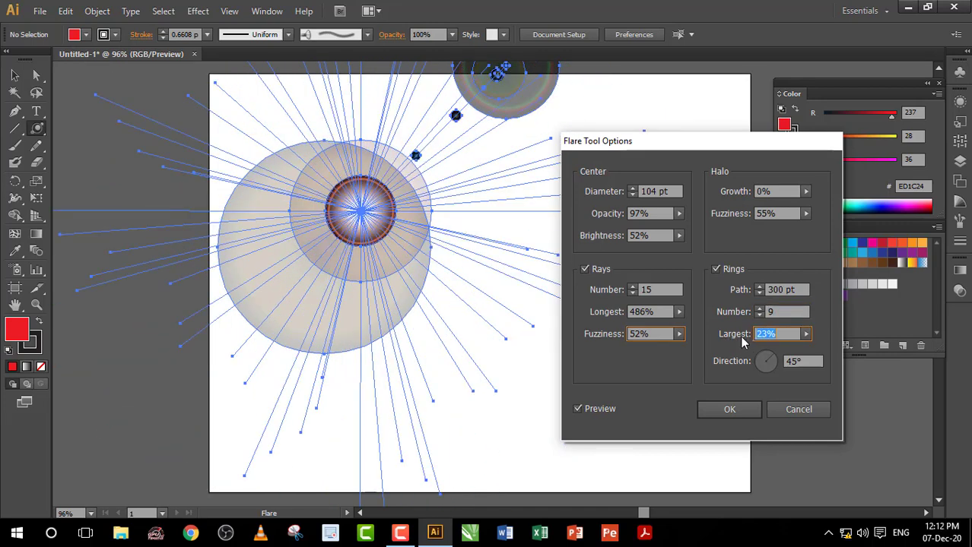
Try largest ring sizes of 77% and 238%, then set it to 0%
{"action": "left_click", "coordinate": [806, 333]}
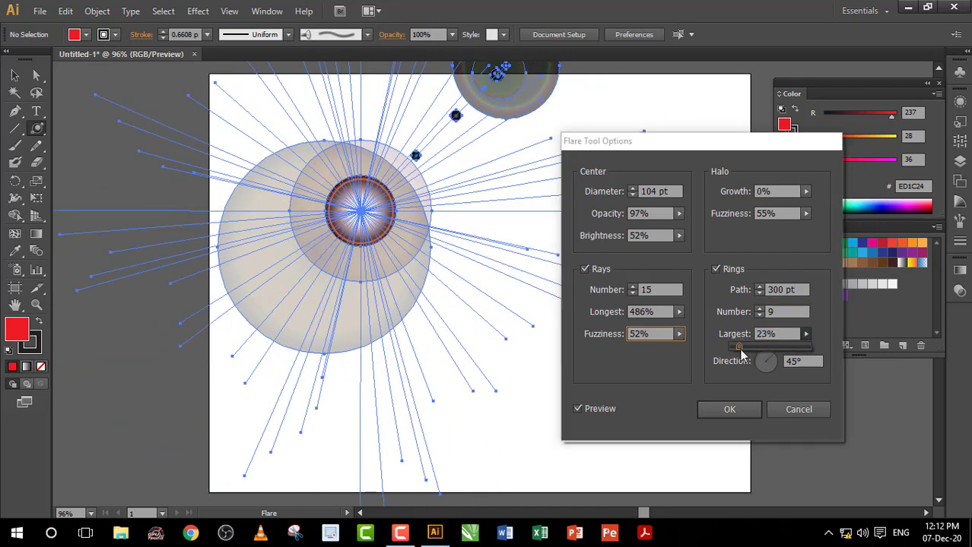
{"action": "left_click_drag", "start_coordinate": [739, 349], "coordinate": [755, 348]}
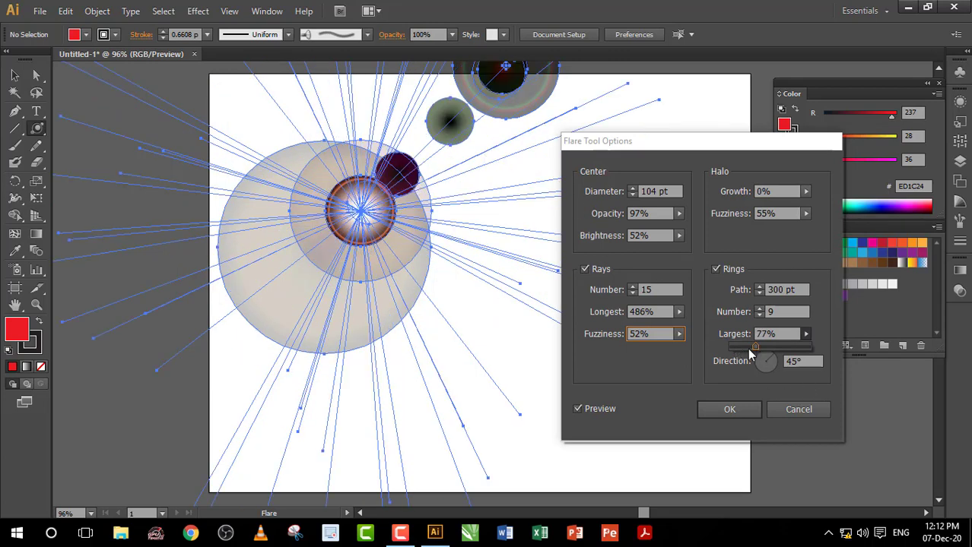
{"action": "left_click_drag", "start_coordinate": [755, 349], "coordinate": [806, 349]}
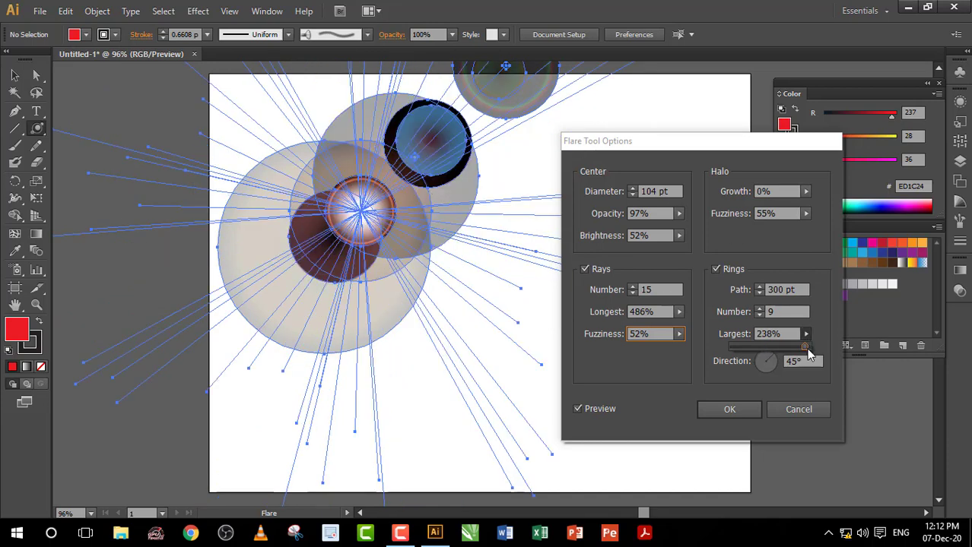
{"action": "left_click_drag", "start_coordinate": [808, 352], "coordinate": [731, 350]}
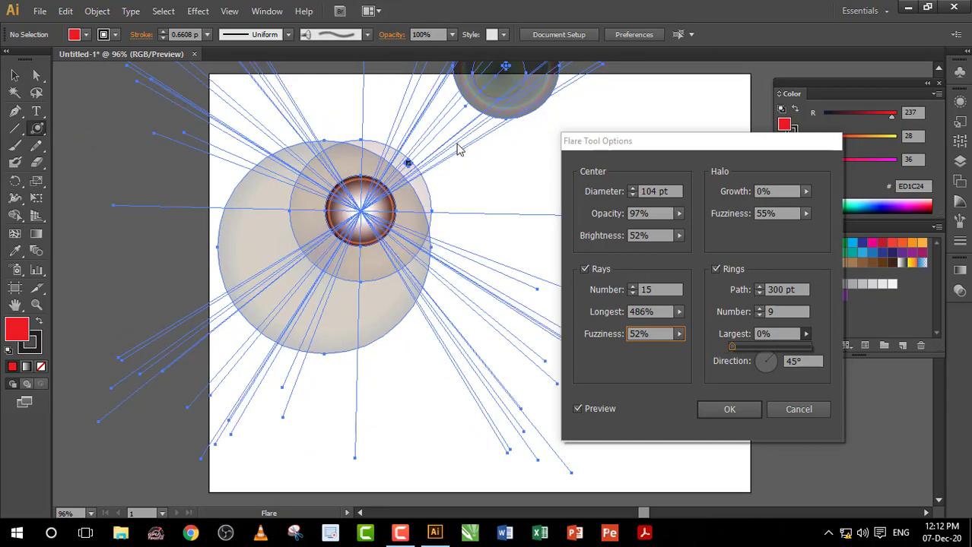
{"action": "key", "text": "Tab"}
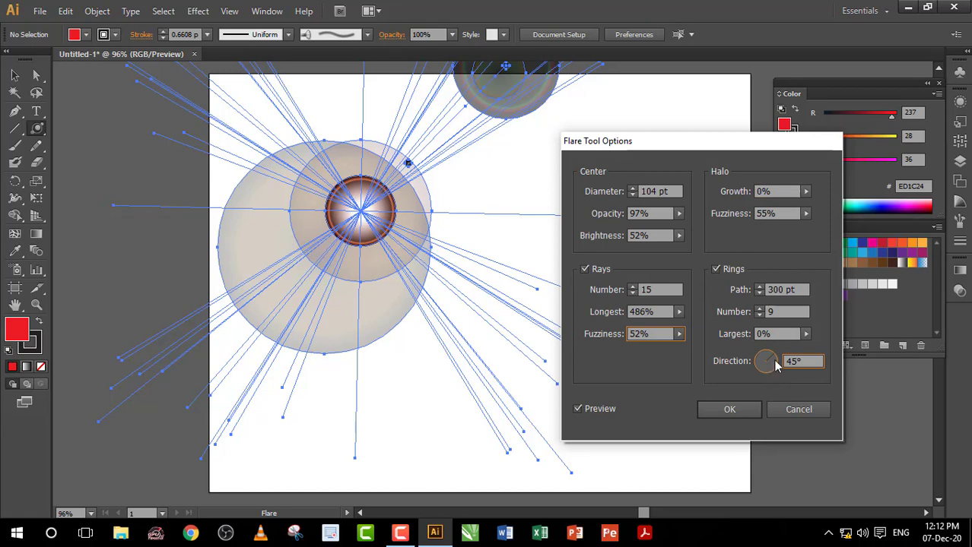
Enter a 90° ring direction, turn the dial to 17°, and apply the flare
{"action": "left_click_drag", "start_coordinate": [804, 362], "coordinate": [776, 365]}
{"action": "type", "text": "90"}
{"action": "key", "text": "Tab"}
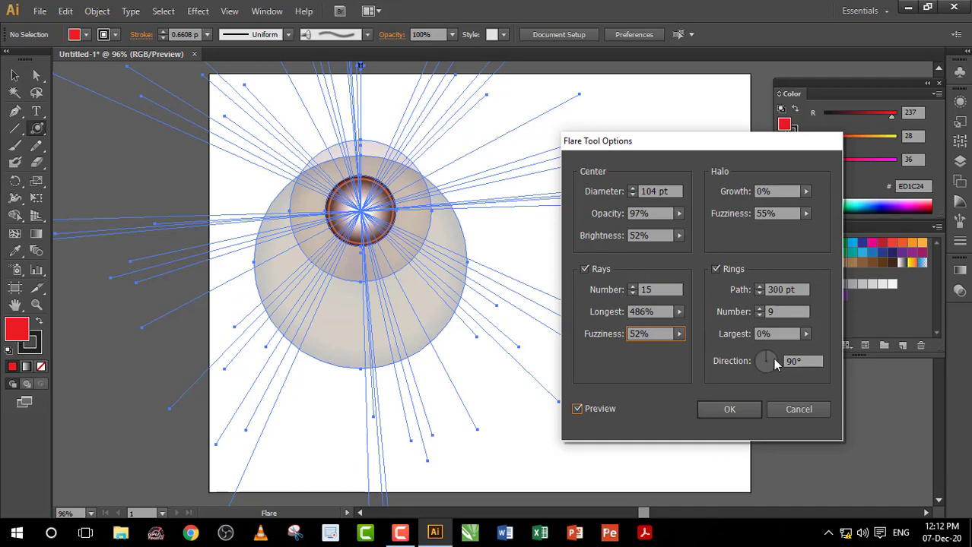
{"action": "left_click_drag", "start_coordinate": [766, 360], "coordinate": [759, 366]}
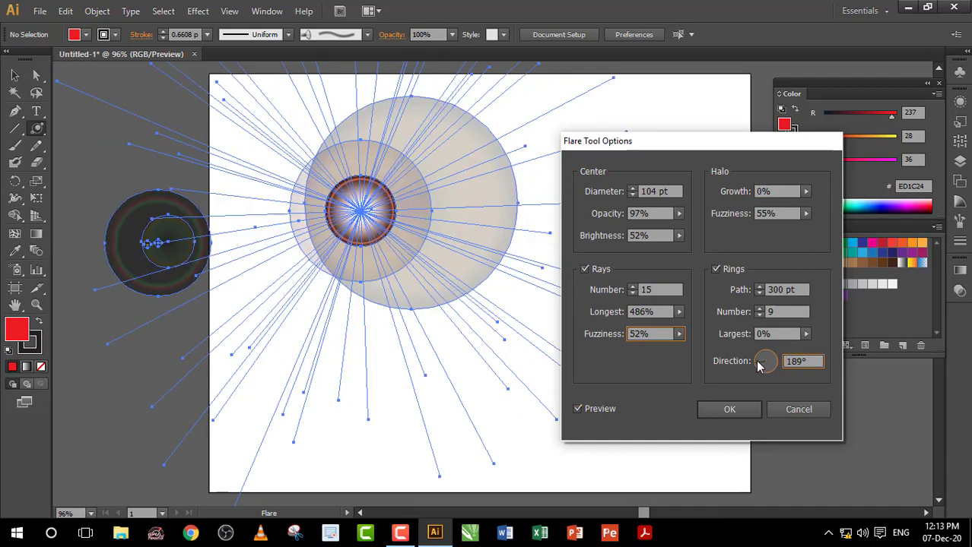
{"action": "left_click_drag", "start_coordinate": [758, 366], "coordinate": [778, 358]}
{"action": "left_click", "coordinate": [729, 410]}
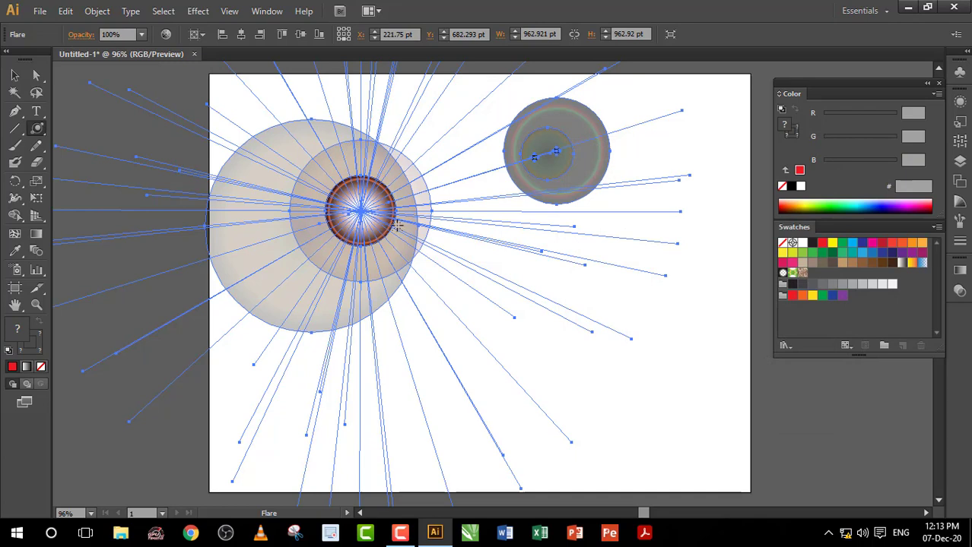
Nudge the old flare right and down, then place a new default lens flare left of centre
{"action": "key", "text": "v"}
{"action": "left_click_drag", "start_coordinate": [335, 288], "coordinate": [392, 316]}
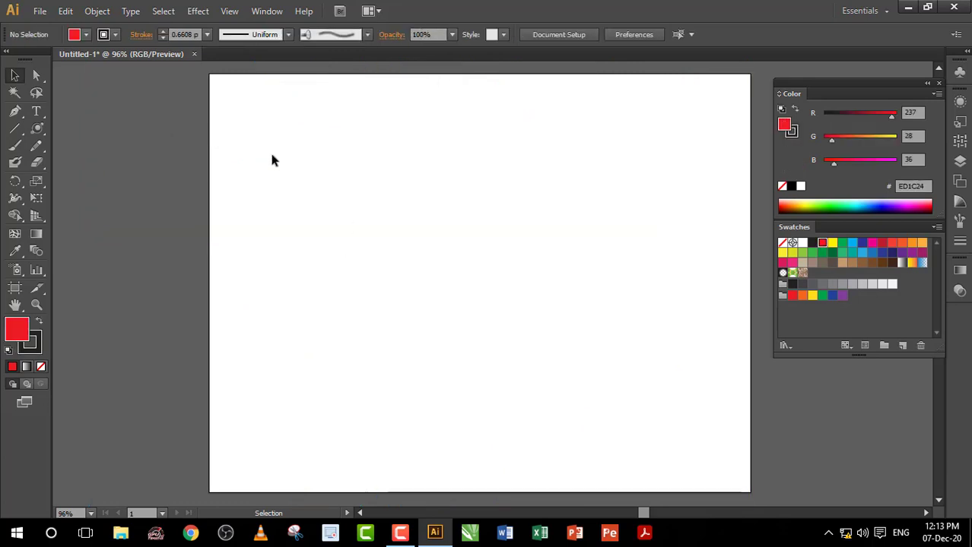
{"action": "left_click", "coordinate": [37, 129]}
{"action": "left_click", "coordinate": [405, 242]}
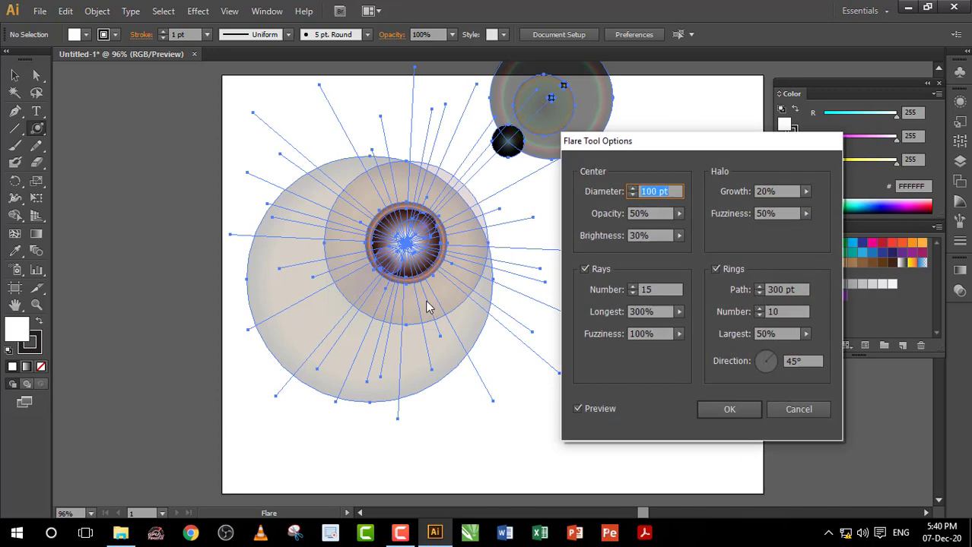
{"action": "left_click", "coordinate": [725, 410]}
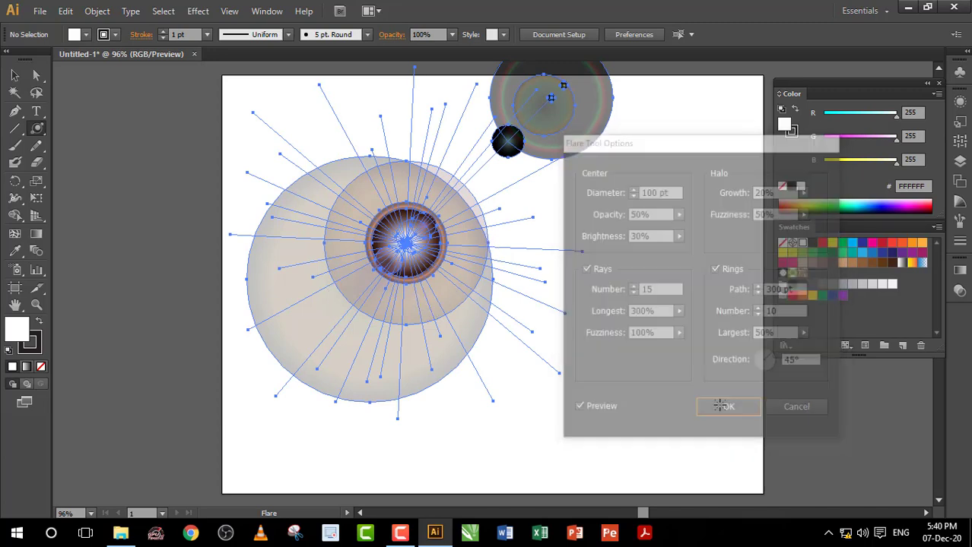
{"action": "left_click", "coordinate": [197, 12]}
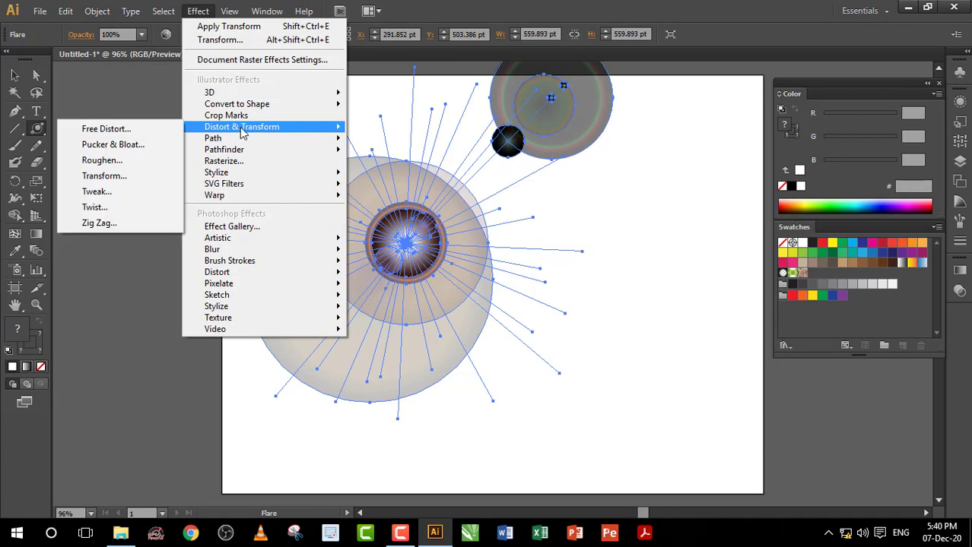
{"action": "mouse_move", "coordinate": [242, 127]}
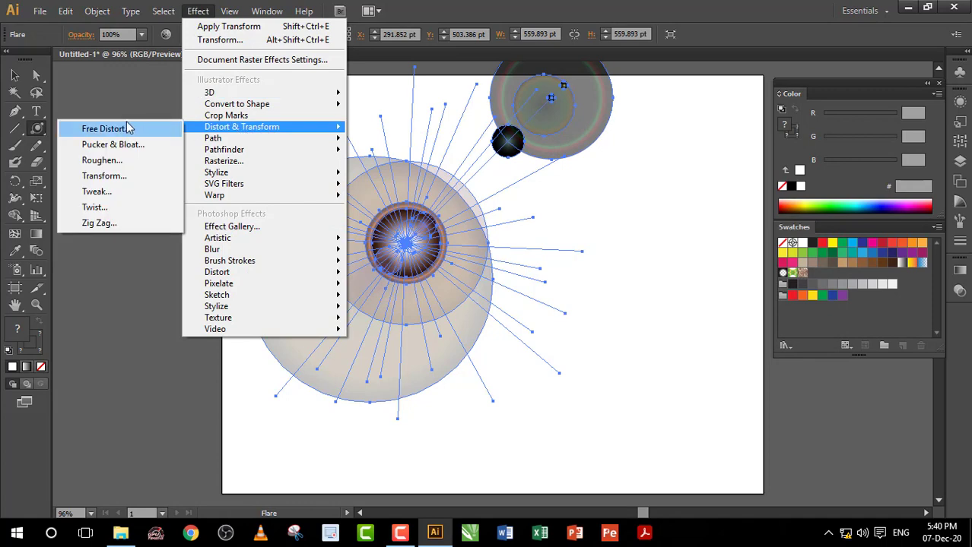
Give the Transform effect a 30° angle and 30 copies, with Preview on
{"action": "left_click", "coordinate": [104, 176]}
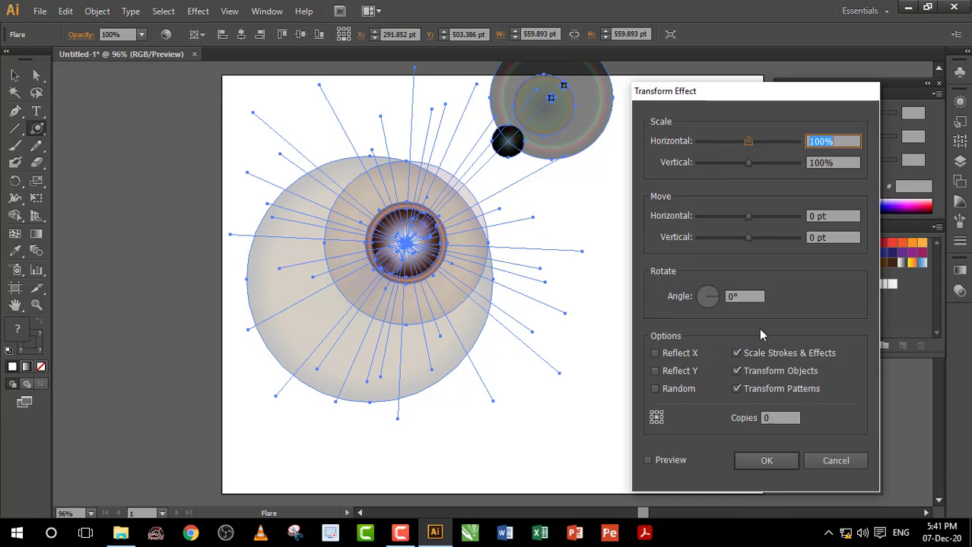
{"action": "left_click", "coordinate": [734, 296]}
{"action": "double_click", "coordinate": [728, 296]}
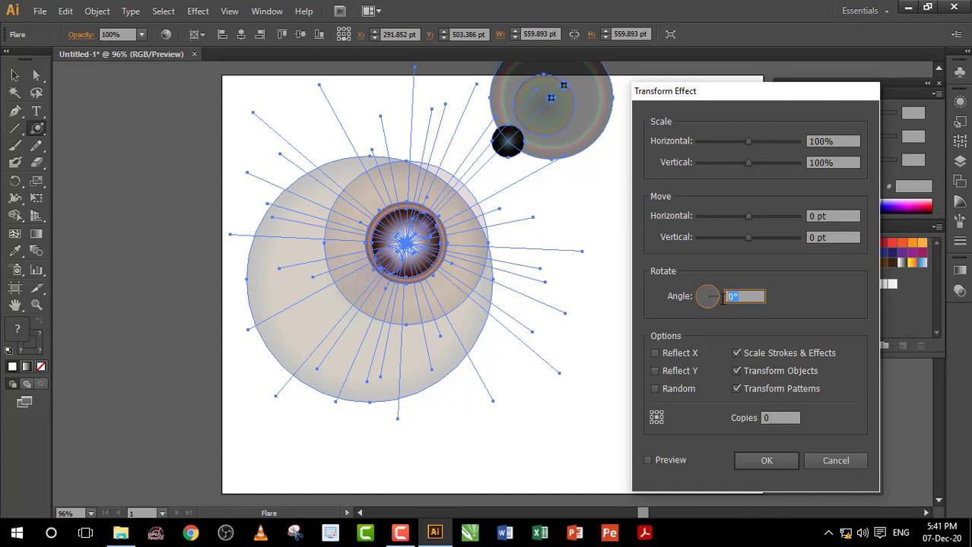
{"action": "type", "text": "30"}
{"action": "left_click", "coordinate": [758, 418]}
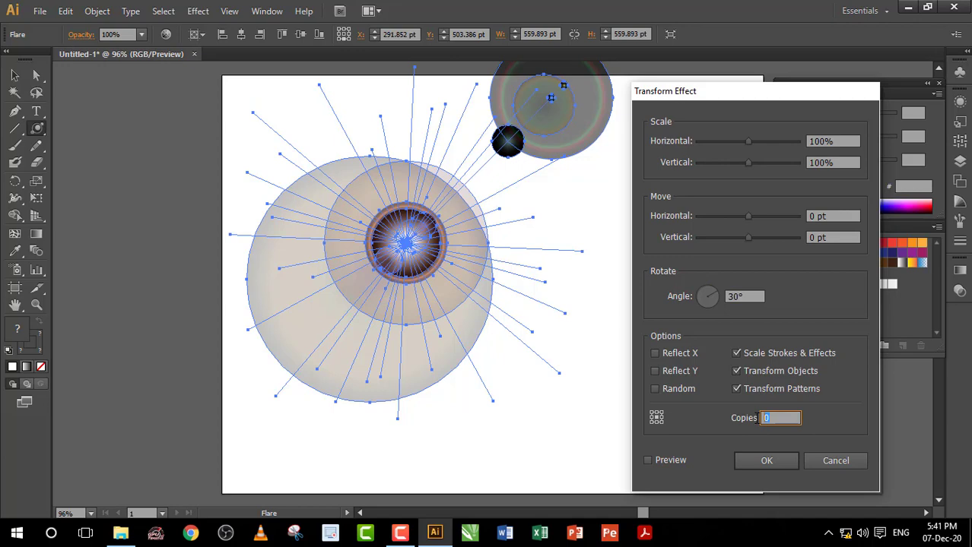
{"action": "type", "text": "30"}
{"action": "left_click", "coordinate": [647, 461]}
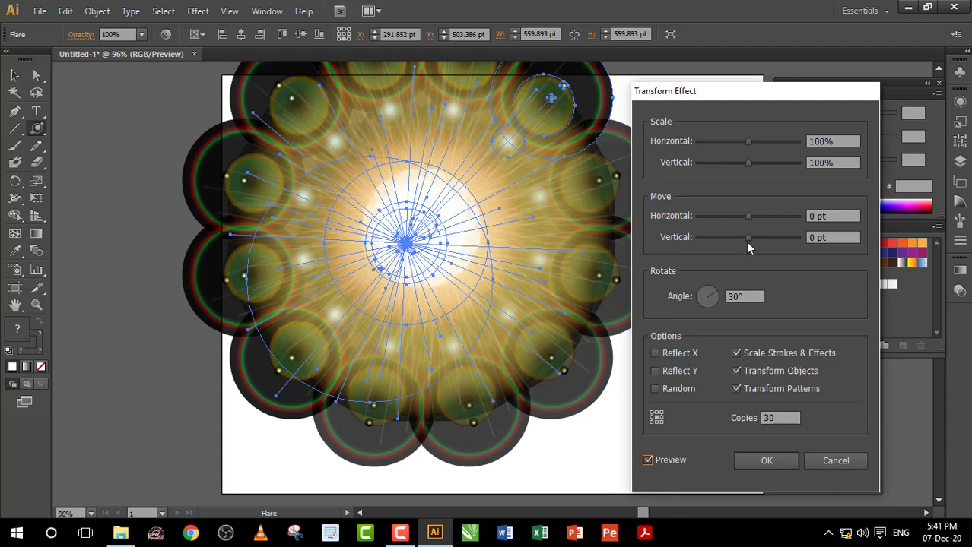
Offset each flare copy 69 pt vertically and 71 pt horizontally
{"action": "left_click", "coordinate": [747, 241]}
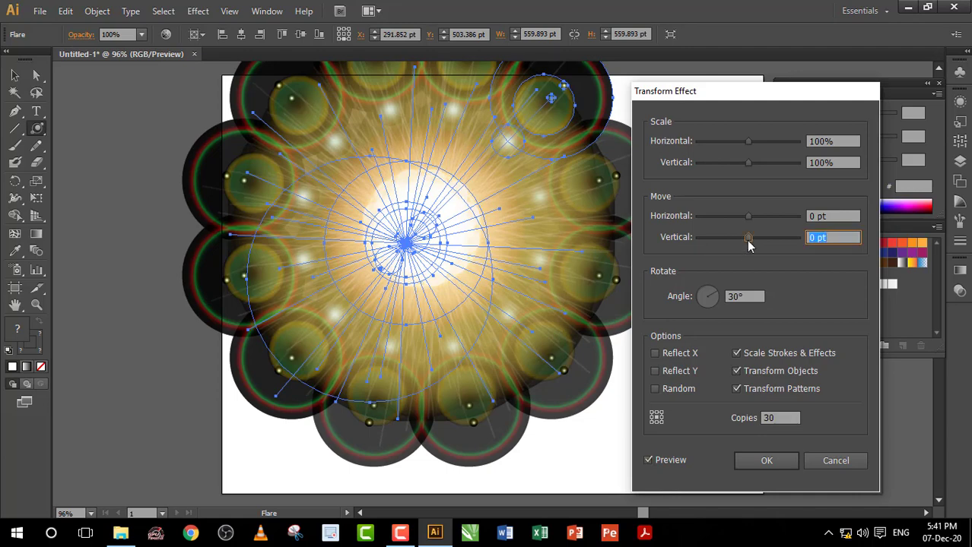
{"action": "left_click_drag", "start_coordinate": [748, 241], "coordinate": [779, 241]}
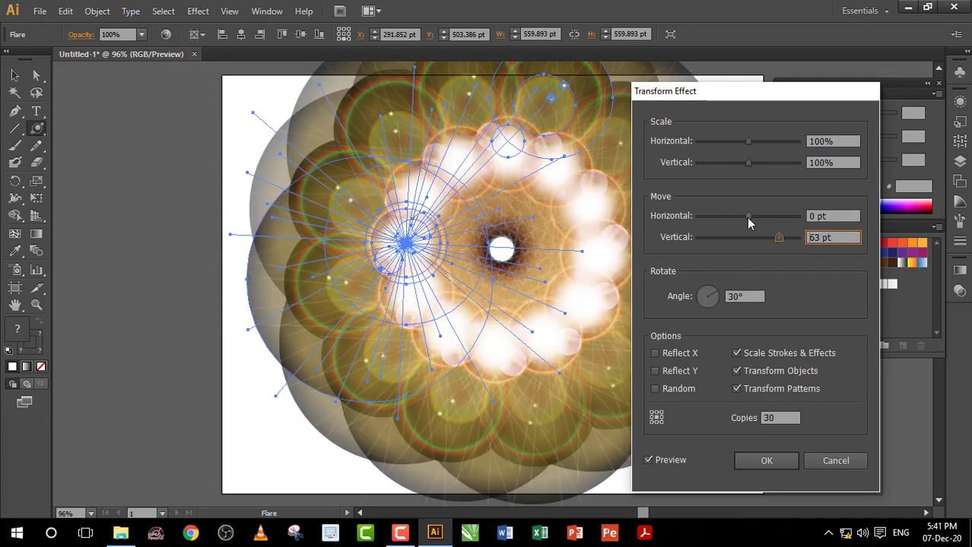
{"action": "left_click_drag", "start_coordinate": [748, 217], "coordinate": [783, 226]}
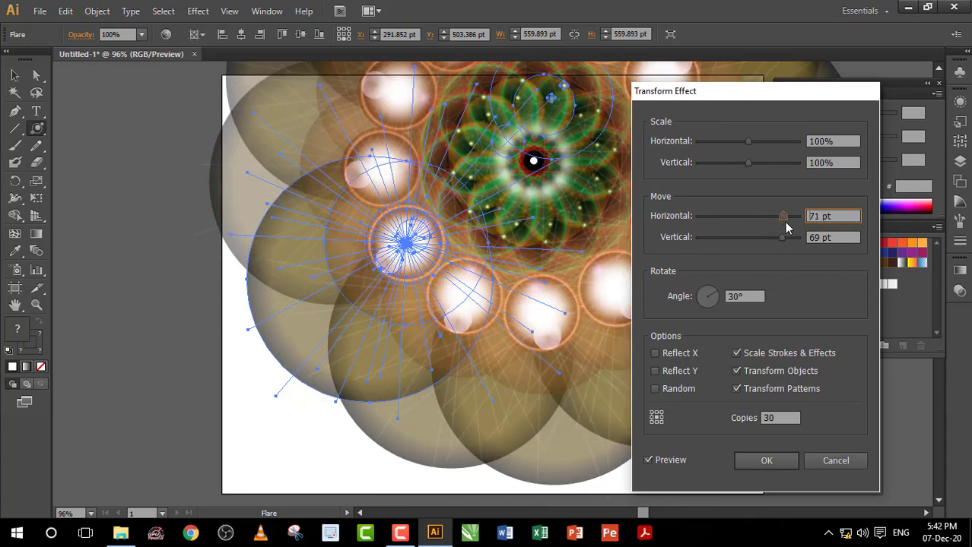
Apply the Transform effect and drag the flare mandala to the middle of the artboard
{"action": "left_click", "coordinate": [764, 461]}
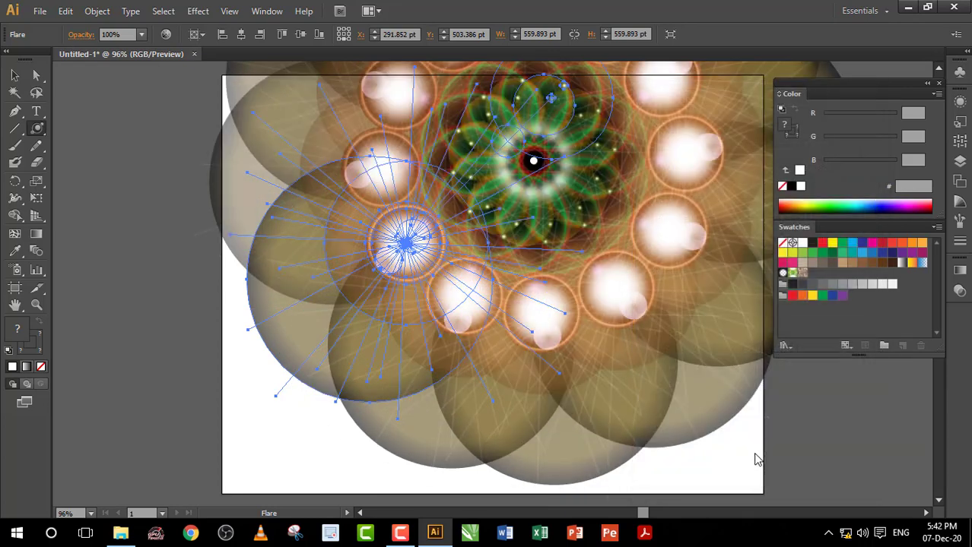
{"action": "left_click", "coordinate": [16, 76]}
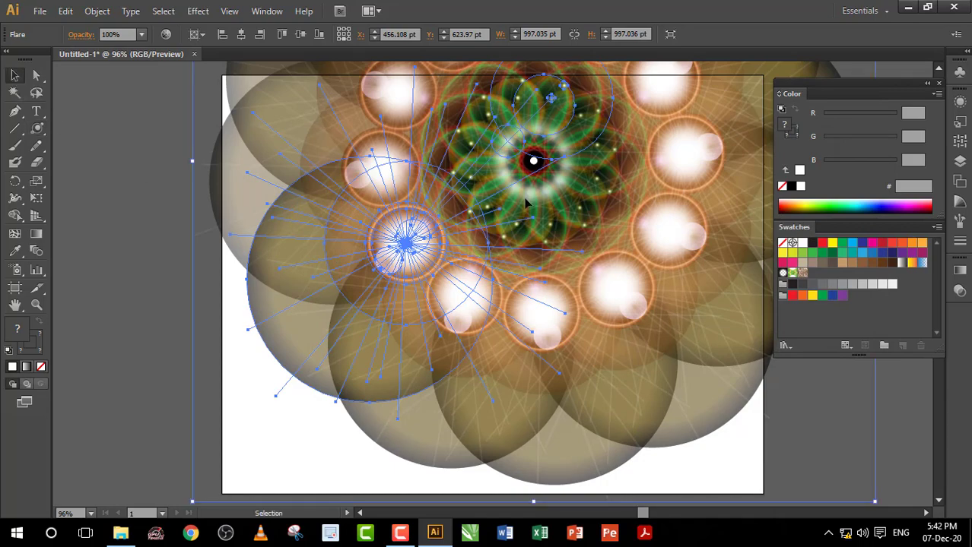
{"action": "mouse_move", "coordinate": [564, 158]}
{"action": "left_mouse_down"}
{"action": "mouse_move", "coordinate": [459, 294]}
{"action": "mouse_move", "coordinate": [353, 456]}
{"action": "left_mouse_up"}
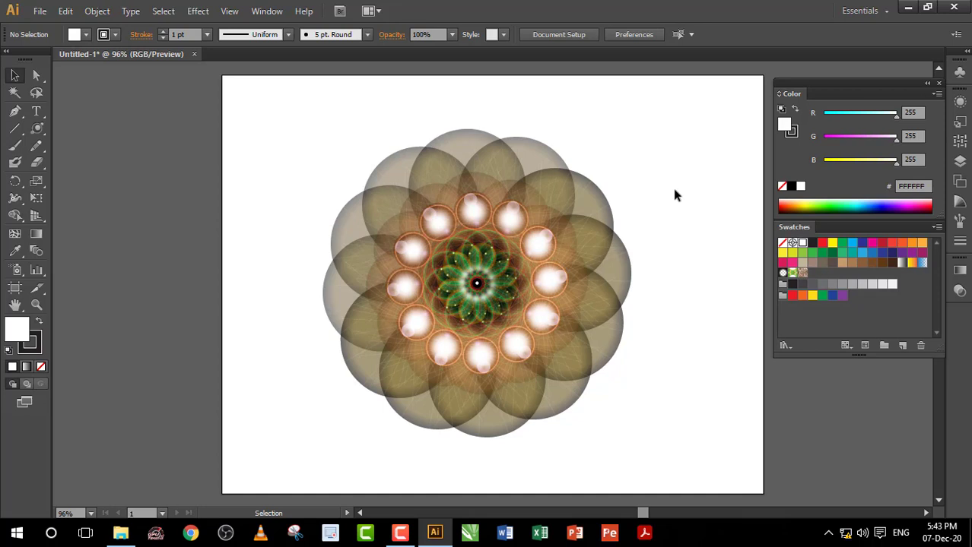
{"action": "left_click_drag", "start_coordinate": [37, 127], "coordinate": [84, 160]}
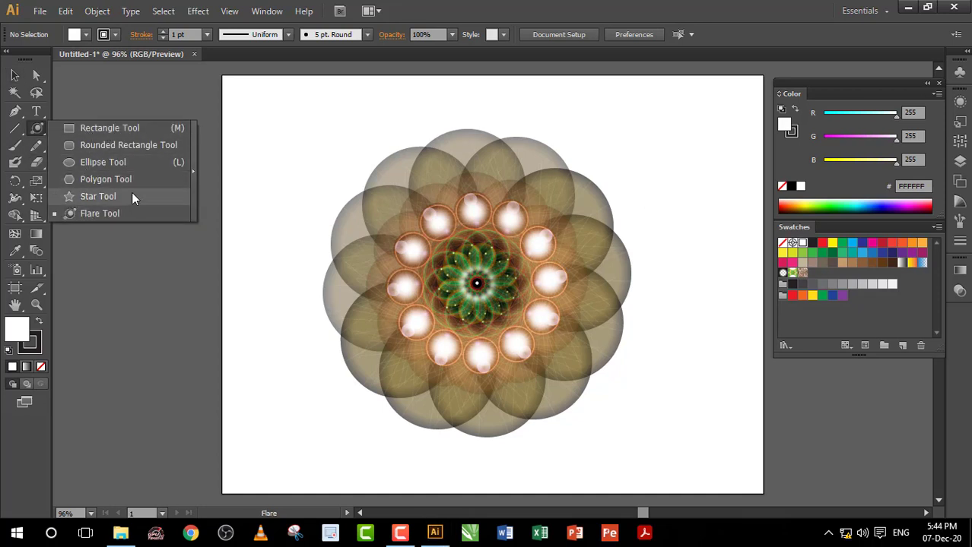
{"action": "left_click_drag", "start_coordinate": [85, 160], "coordinate": [50, 120]}
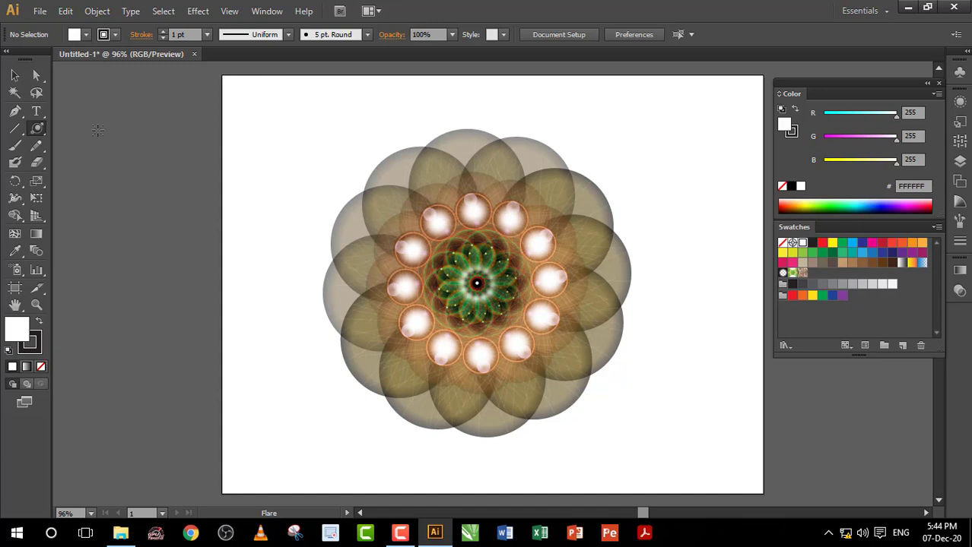